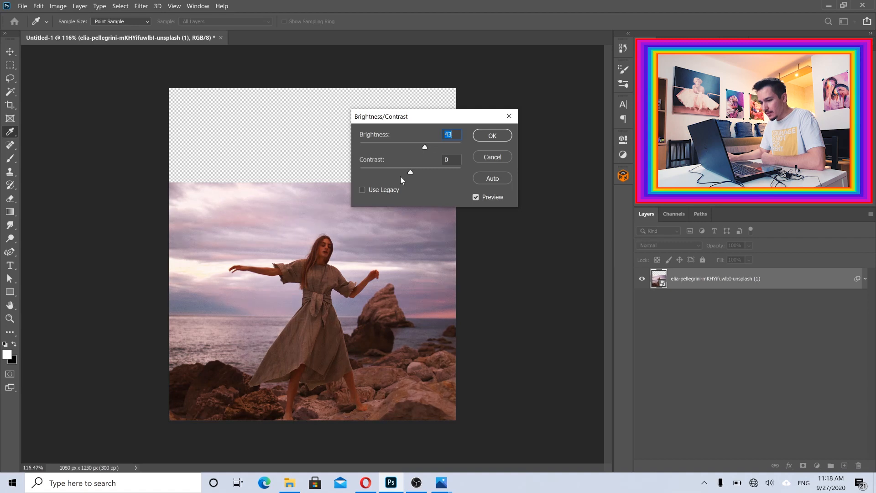
# - Set the photo layer's brightness to 64 and contrast to -45 and apply the adjustment
pyautogui.moveTo(427, 144); pyautogui.dragTo(433, 146)
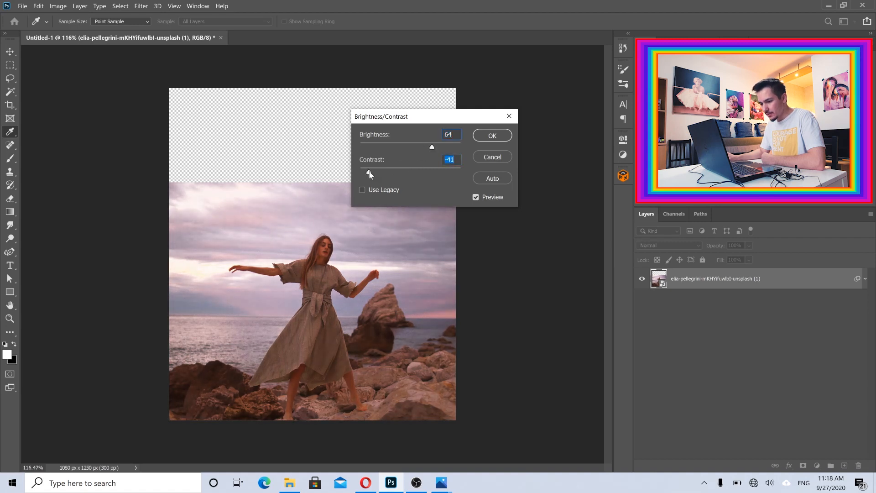
pyautogui.moveTo(366, 173); pyautogui.dragTo(369, 180)
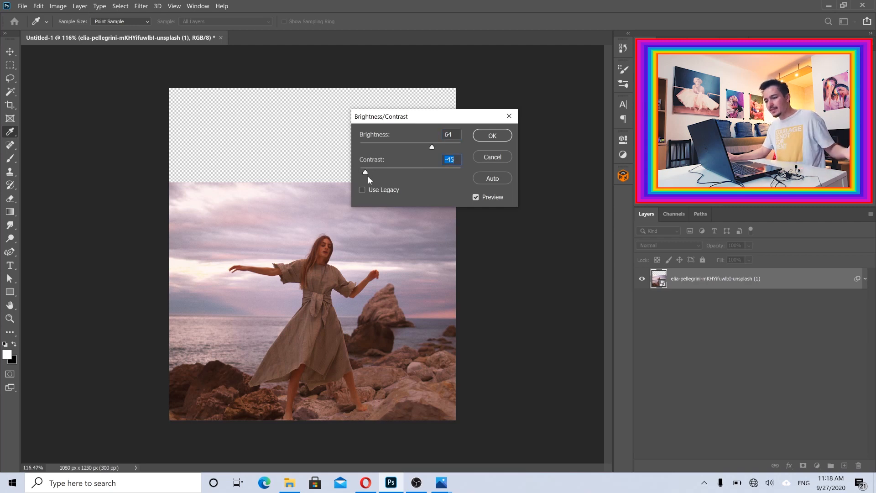
pyautogui.click(492, 136)
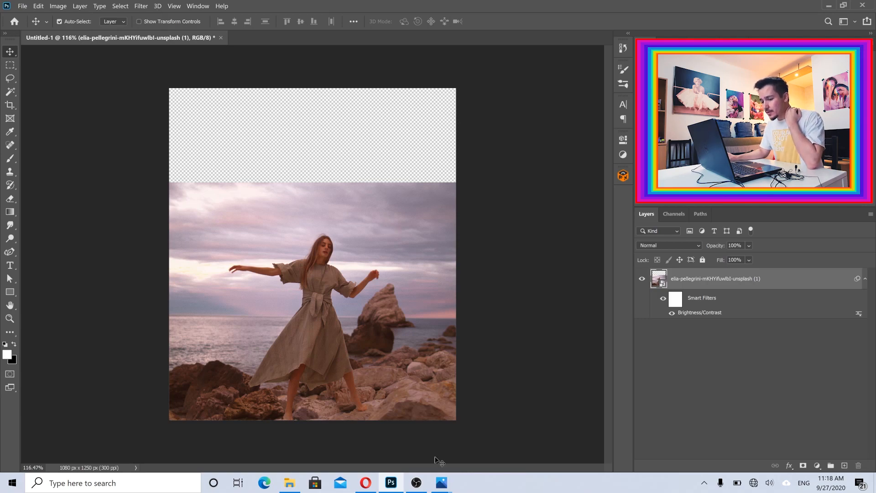
# - Look at the finished reference image separated01.png in Photos and return to Photoshop
pyautogui.moveTo(441, 482)
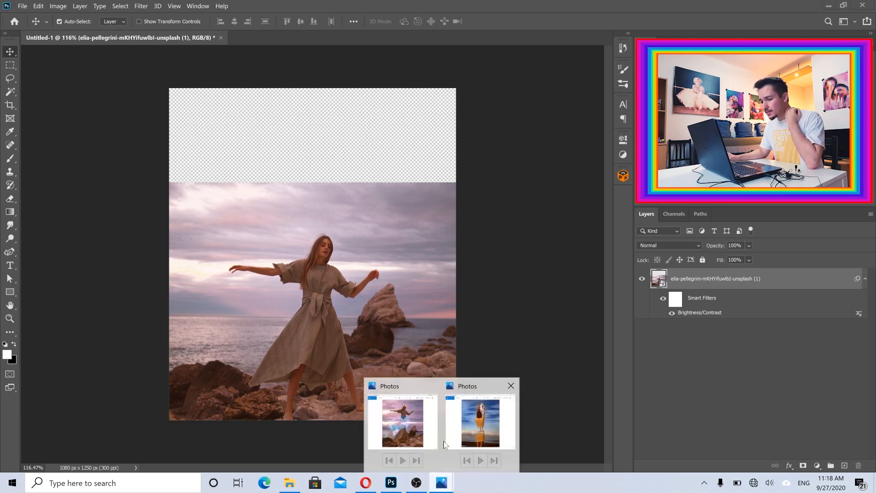
pyautogui.click(421, 412)
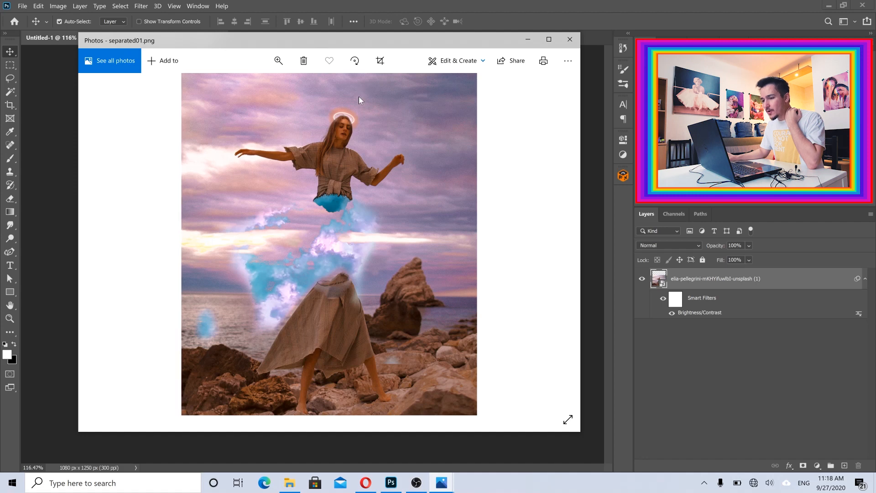
pyautogui.click(354, 4)
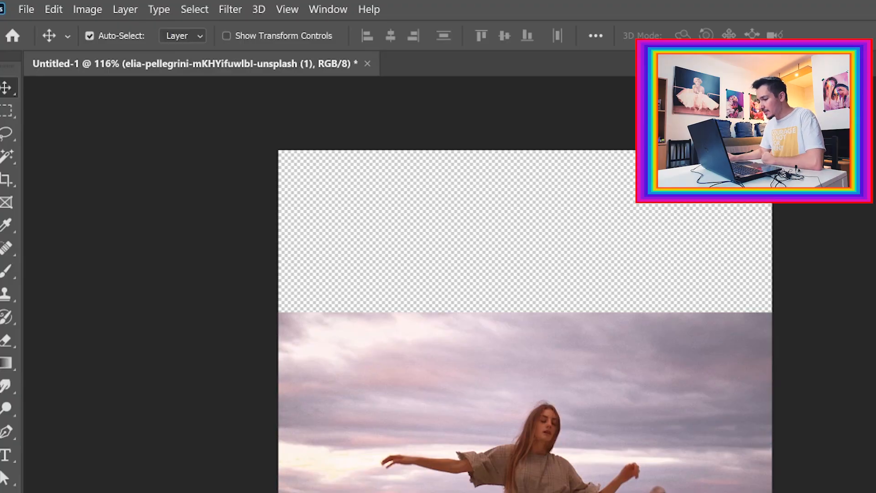
# - Convert the adjusted photo layer to a new smart object
pyautogui.click(125, 9)
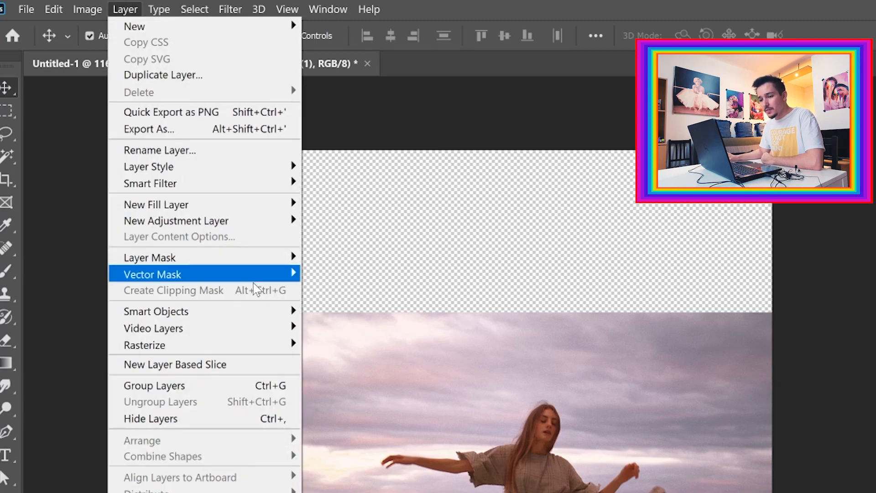
pyautogui.moveTo(261, 315)
pyautogui.click(323, 312)
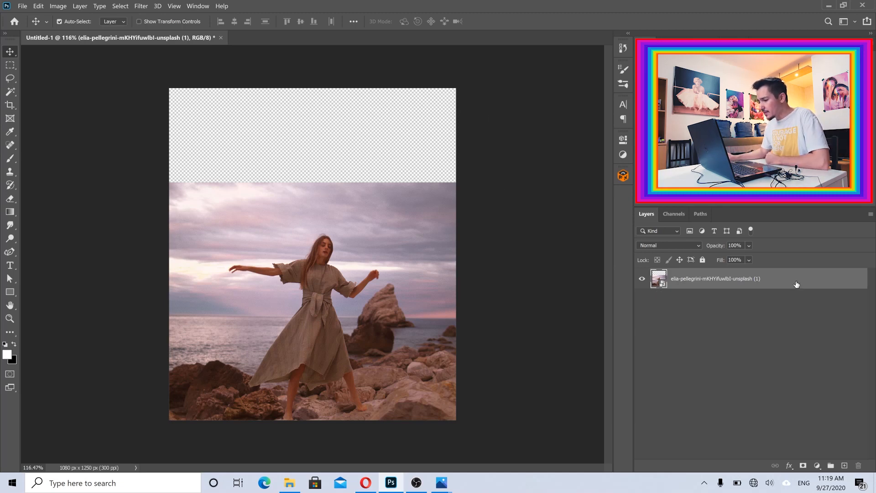
# - Duplicate the photo layer within the Untitled-1 document, keeping the suggested copy name
pyautogui.click(58, 7)
pyautogui.click(59, 6)
pyautogui.click(80, 6)
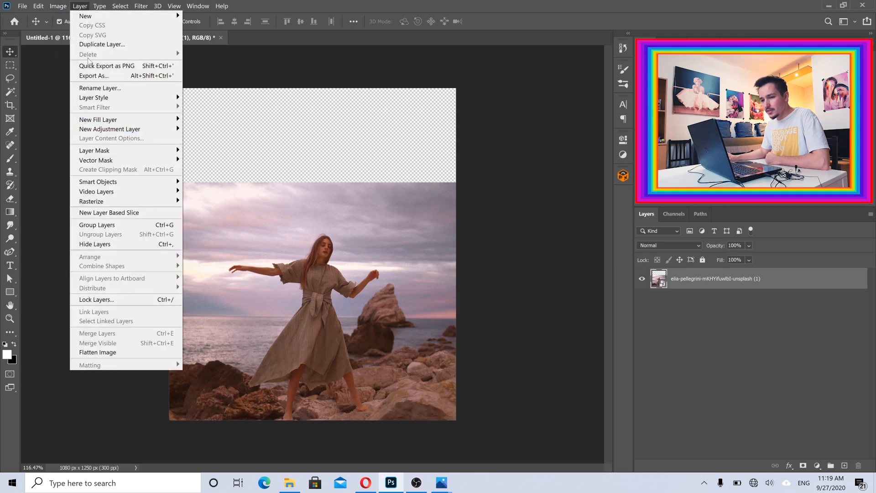
pyautogui.click(96, 44)
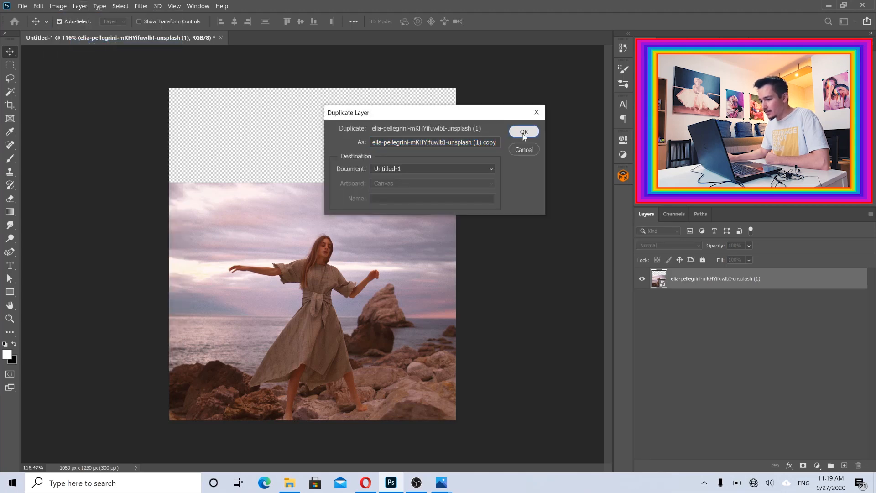
pyautogui.click(524, 127)
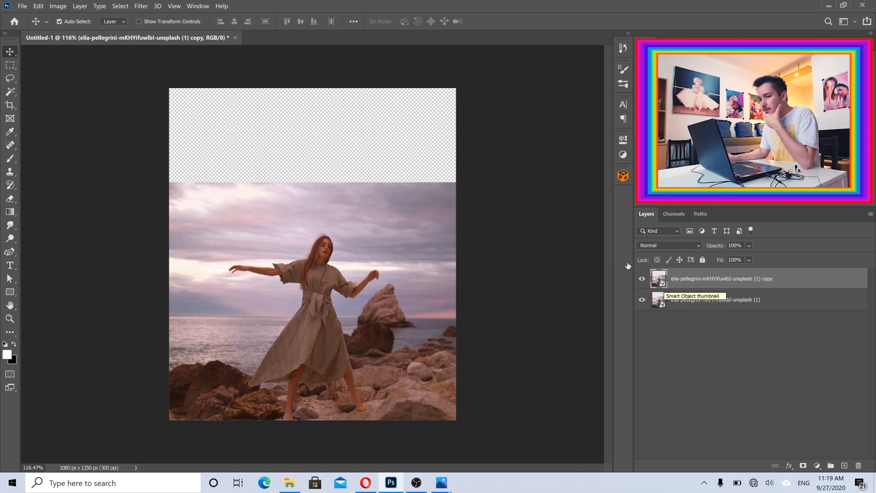
# - Rasterize the smart object of the duplicated photo layer
pyautogui.click(39, 6)
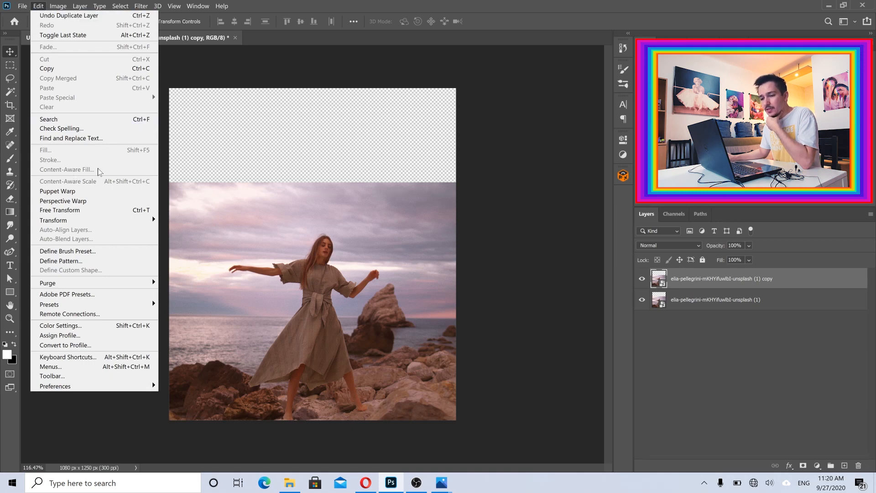
pyautogui.click(172, 117)
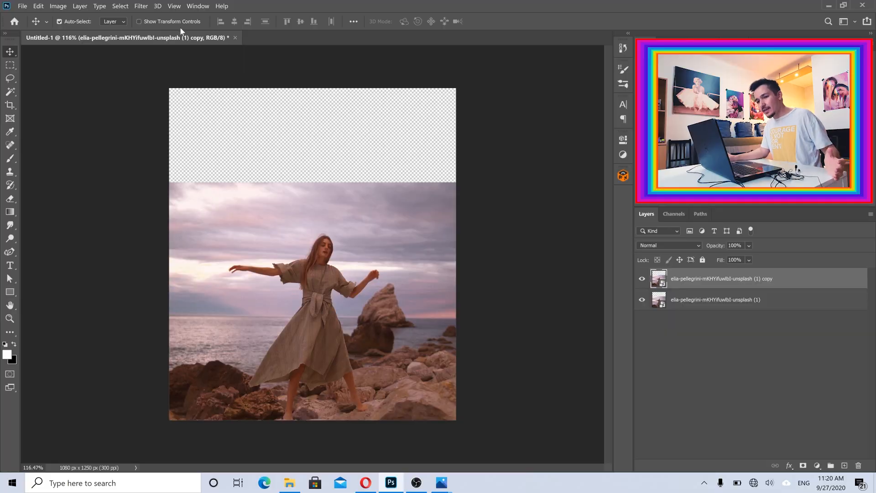
pyautogui.click(80, 6)
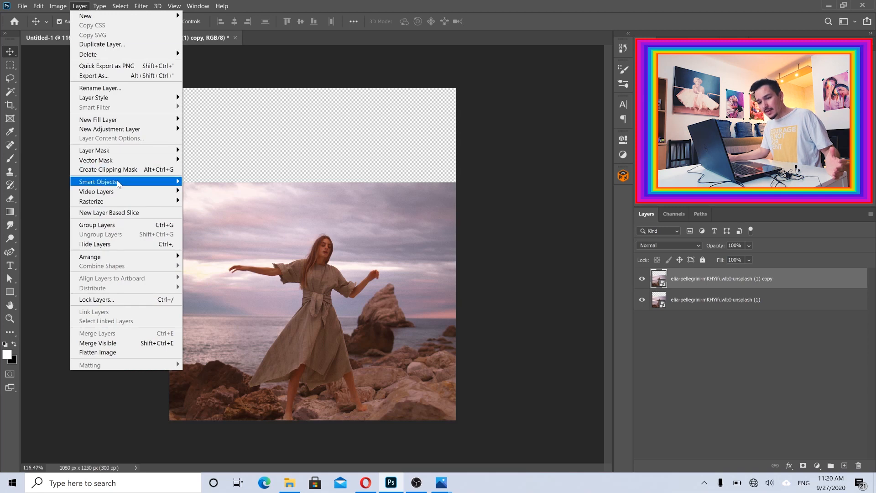
pyautogui.moveTo(148, 201)
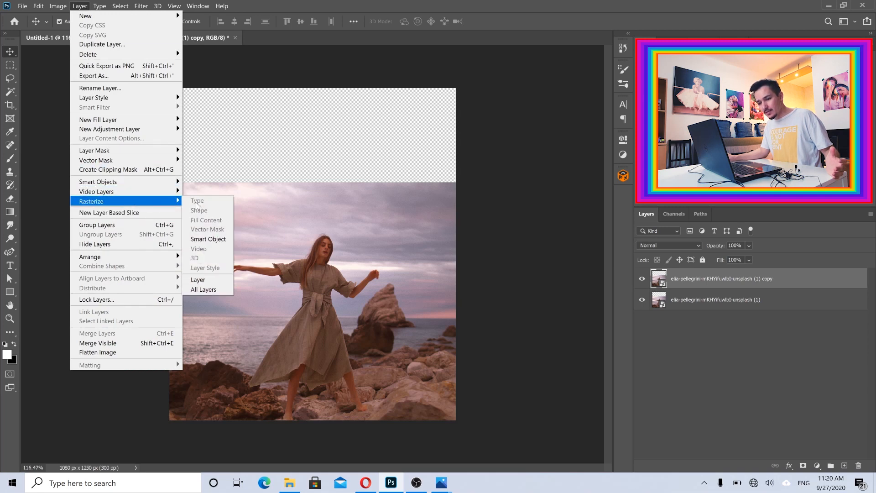
pyautogui.click(205, 239)
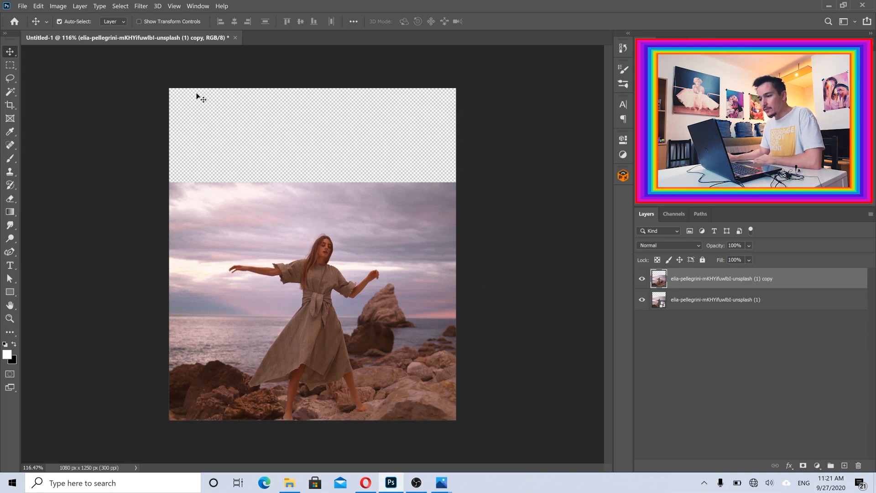
# - Select the empty area above the photo with a rectangular marquee, slightly overlapping the upper edge of the sky
pyautogui.click(10, 65)
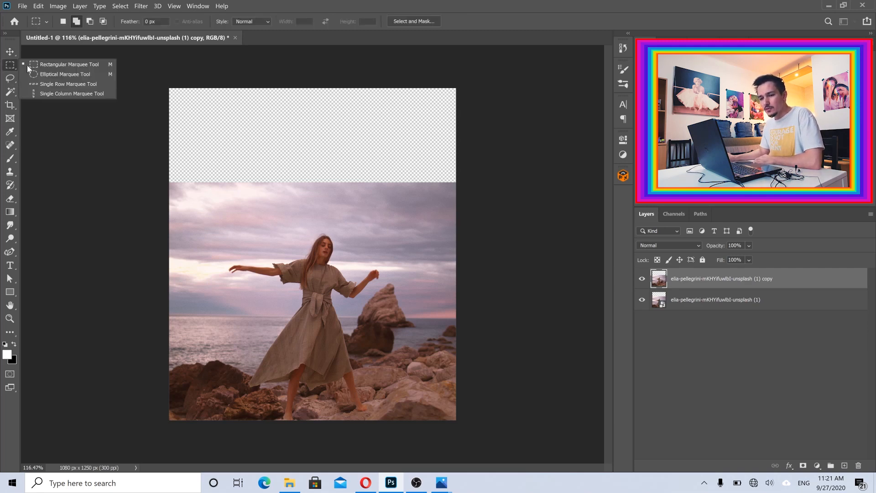
pyautogui.click(35, 64)
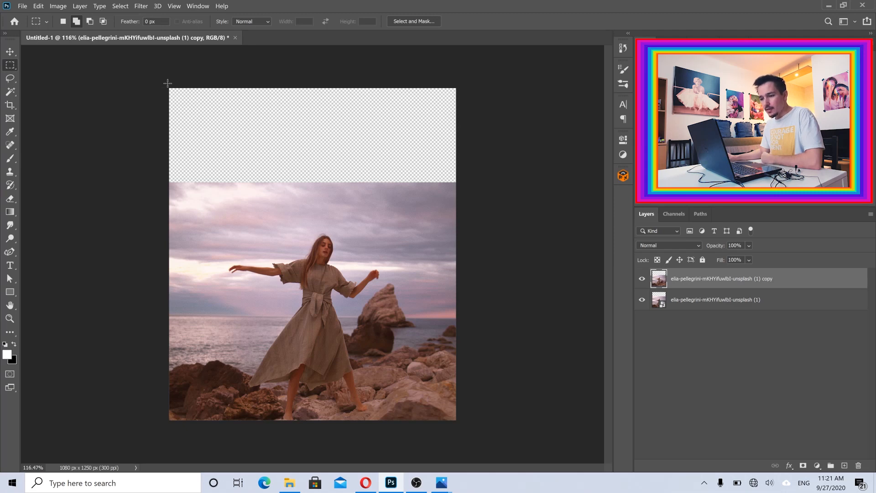
pyautogui.moveTo(160, 81); pyautogui.dragTo(463, 182)
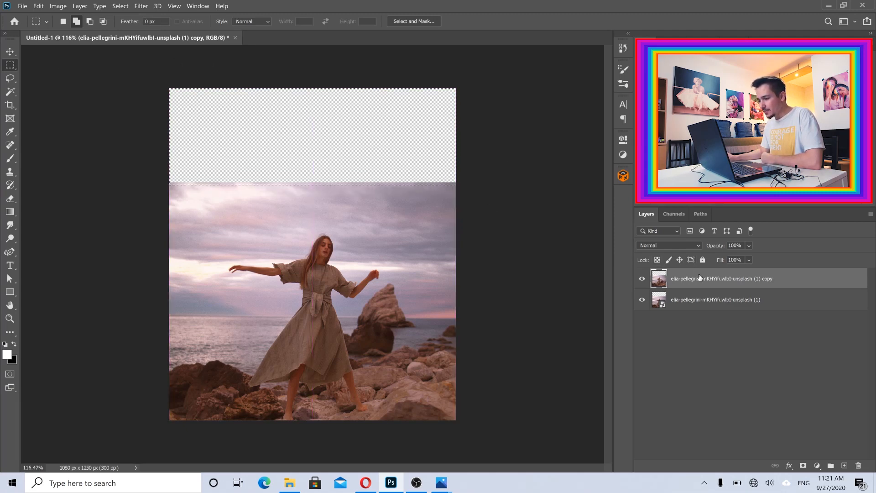
# - Fill the selected empty area with sky on a new layer using Content-Aware Fill, and deselect
pyautogui.click(38, 6)
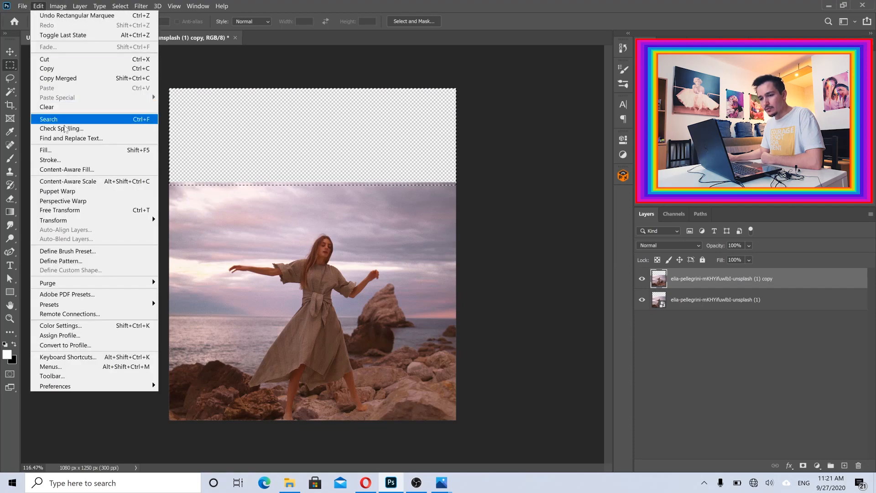
pyautogui.click(73, 170)
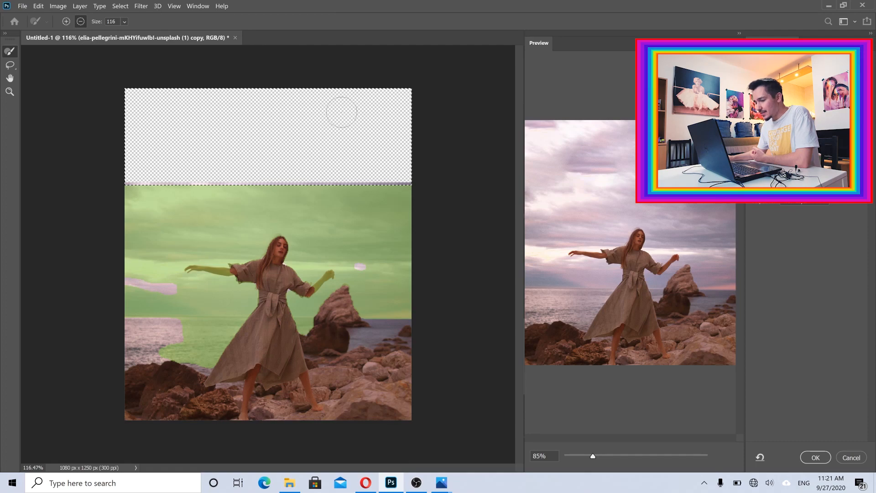
pyautogui.click(816, 457)
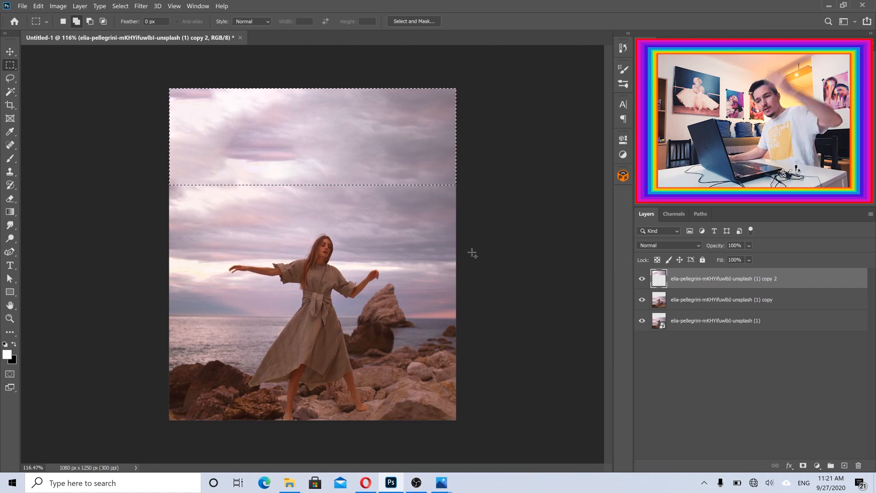
pyautogui.click(120, 6)
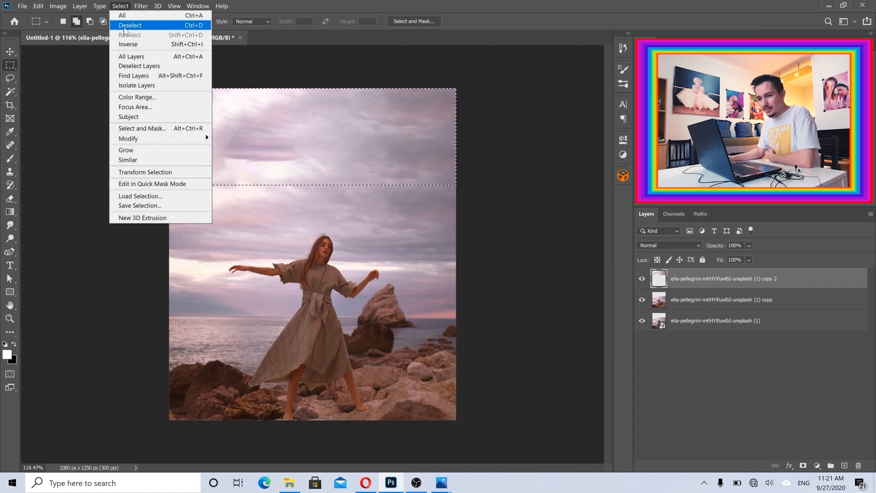
pyautogui.click(132, 23)
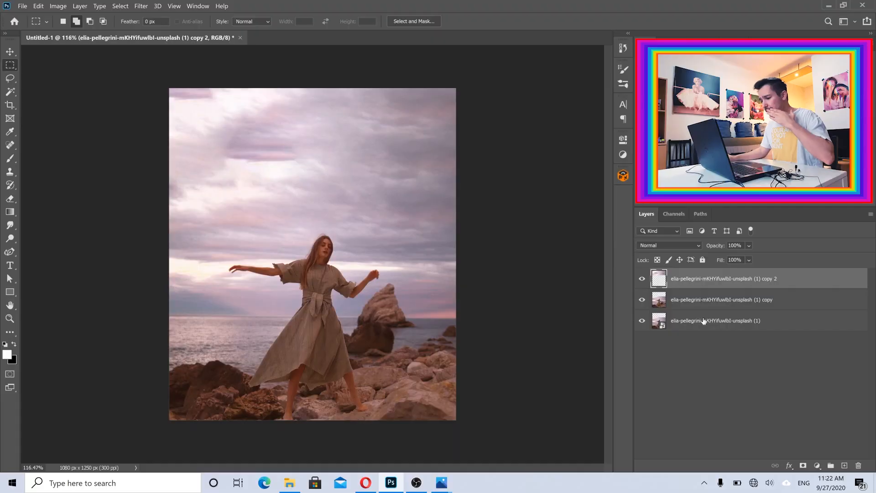
# - Hide the rasterized photo copy, move it to the bottom of the layer stack, and select the original photo layer
pyautogui.click(712, 321)
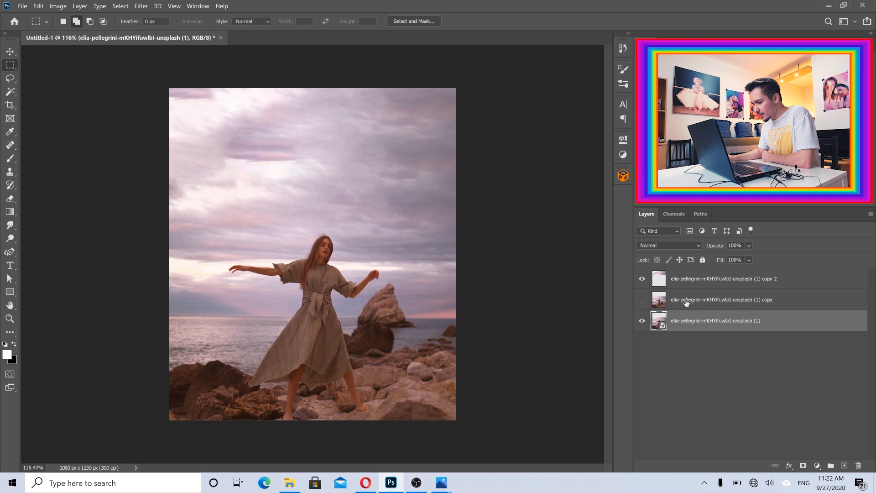
pyautogui.moveTo(686, 302); pyautogui.dragTo(687, 366)
pyautogui.moveTo(686, 366); pyautogui.dragTo(686, 366)
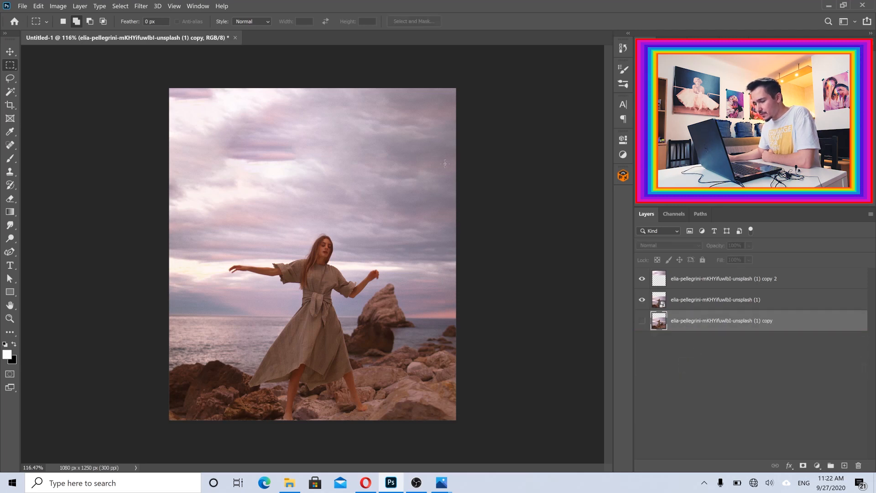
pyautogui.click(682, 306)
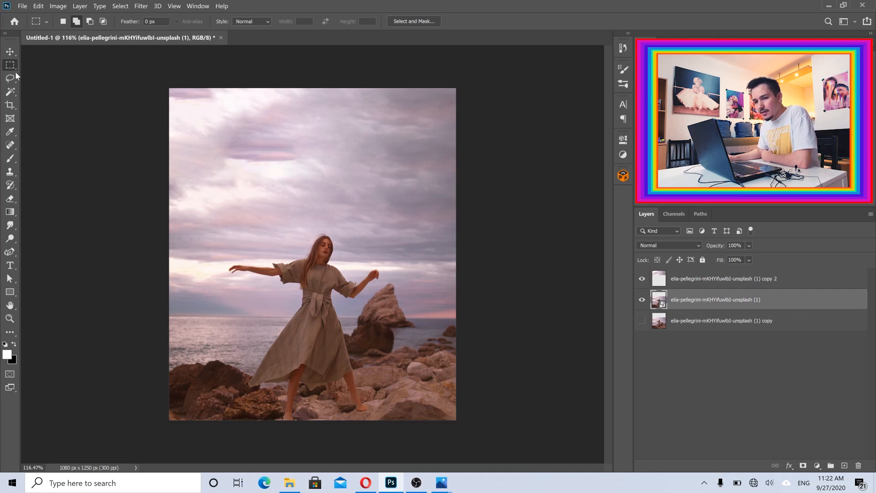
# - Select the woman on the original photo layer with the Object Selection tool in Rectangle mode
pyautogui.click(10, 91)
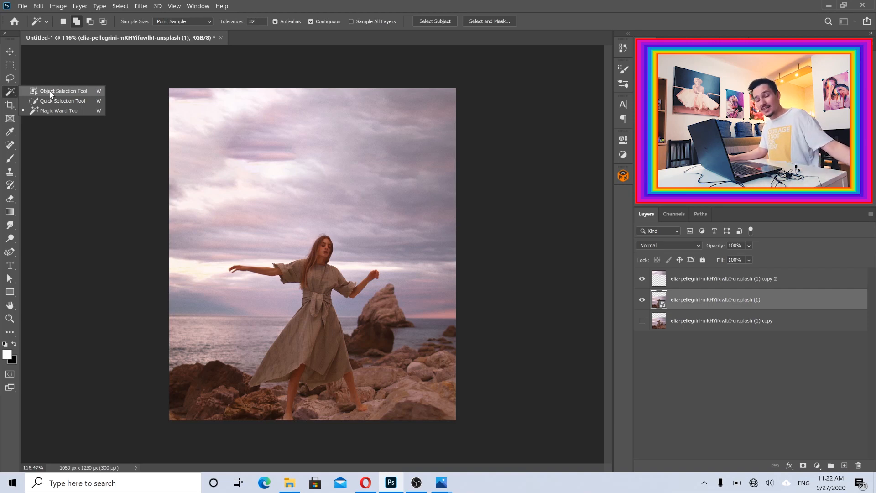
pyautogui.click(10, 94)
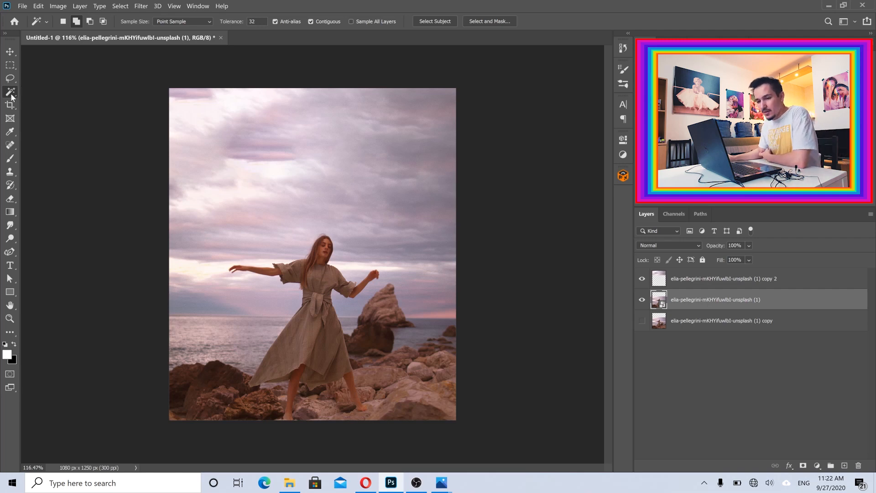
pyautogui.click(47, 93)
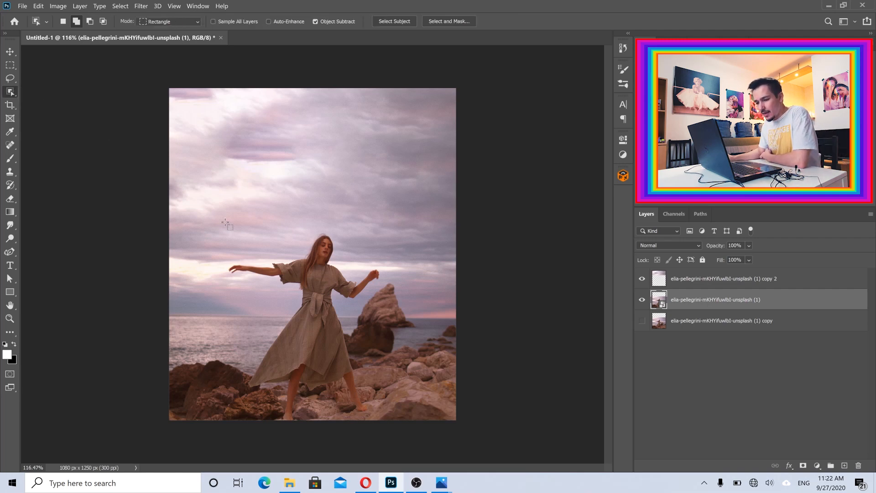
pyautogui.moveTo(213, 214); pyautogui.dragTo(387, 375)
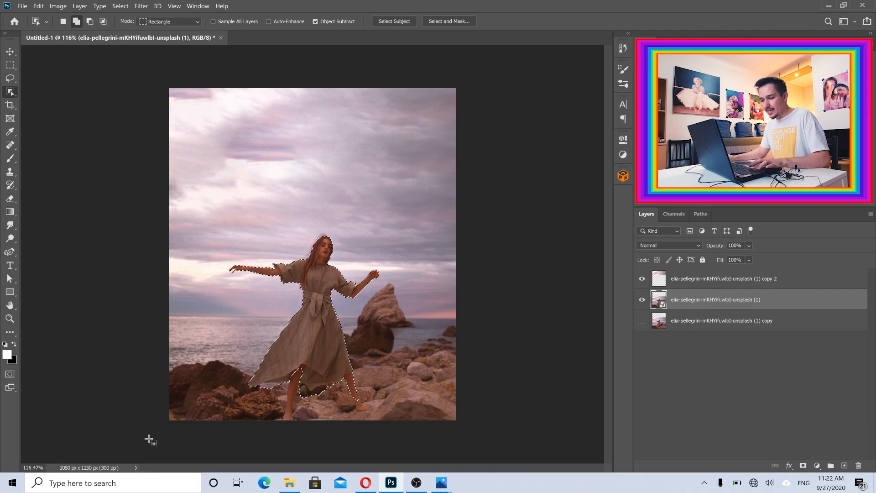
pyautogui.moveTo(316, 255); pyautogui.dragTo(336, 263)
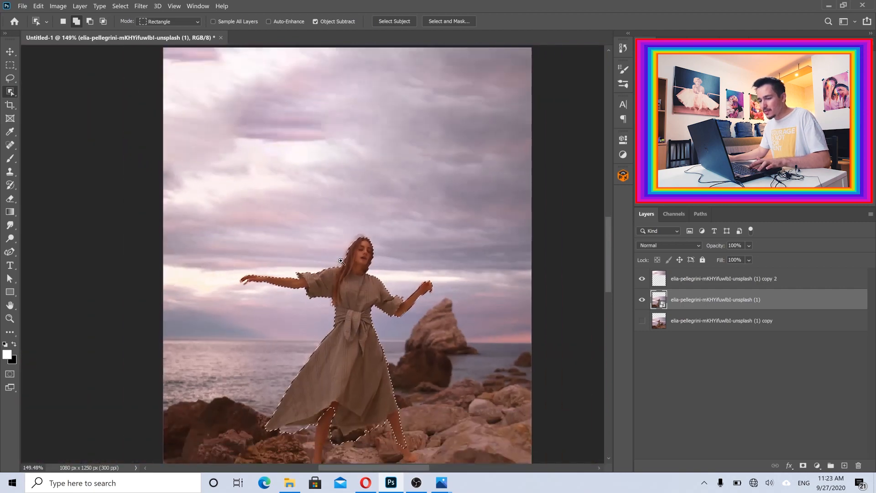
pyautogui.moveTo(396, 289); pyautogui.dragTo(378, 272)
pyautogui.hotkey('ctrl', '0')
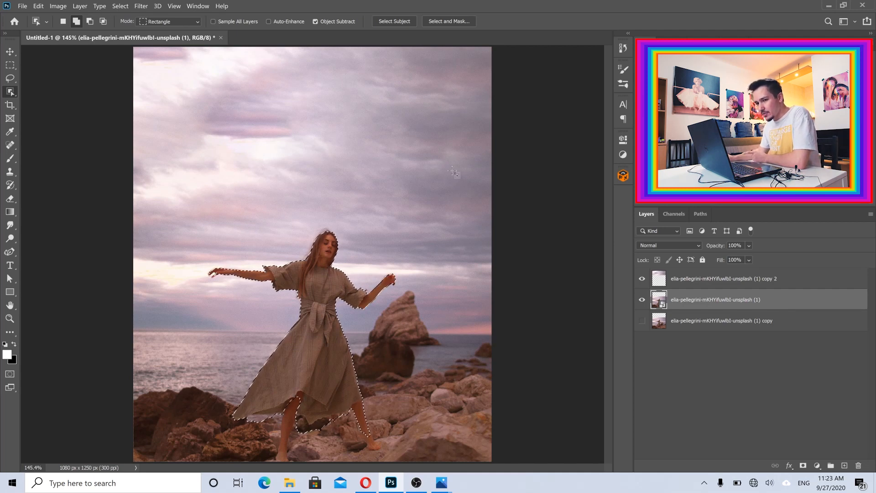
# - Duplicate the original photo layer, mask the duplicate to the selected woman, and hide the original photo layer
pyautogui.click(80, 6)
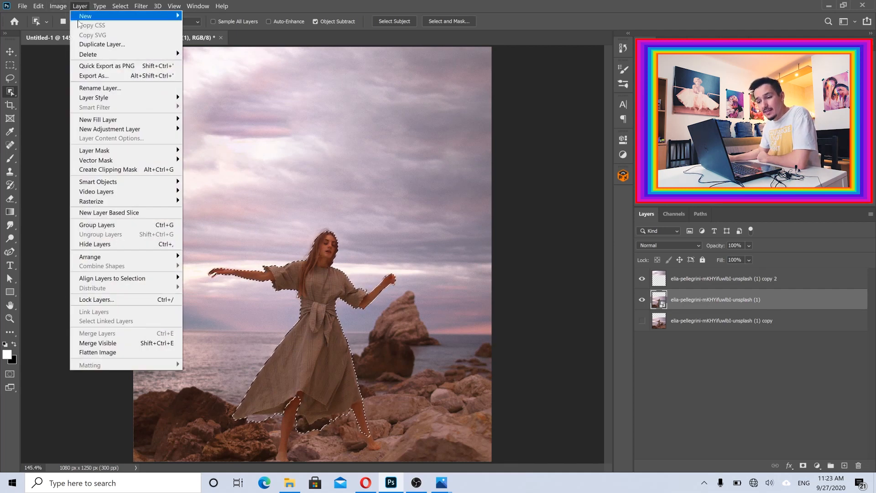
pyautogui.click(98, 44)
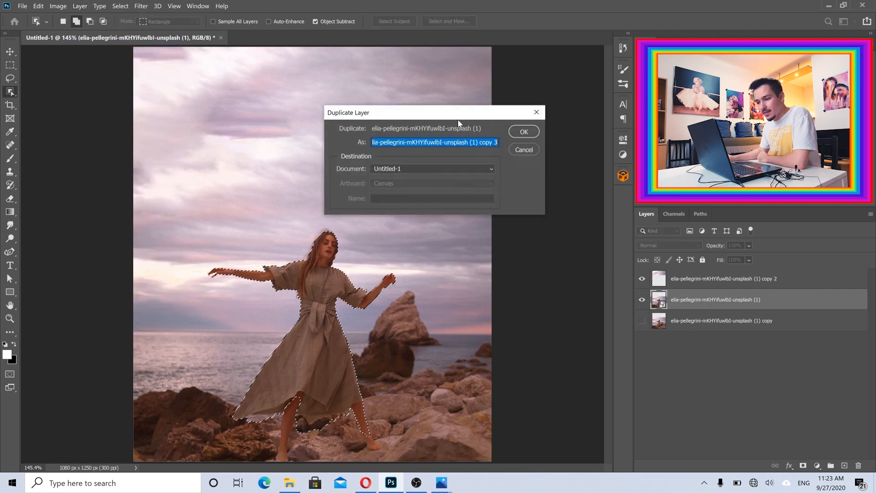
pyautogui.click(528, 137)
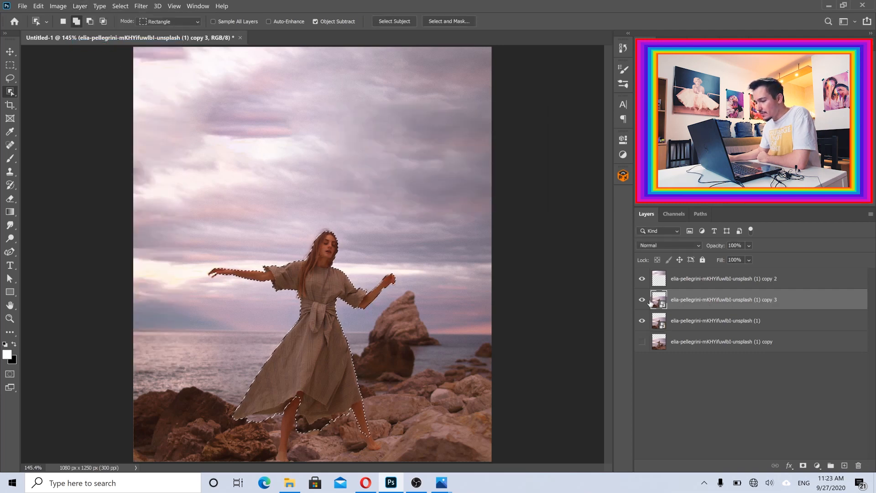
pyautogui.click(803, 465)
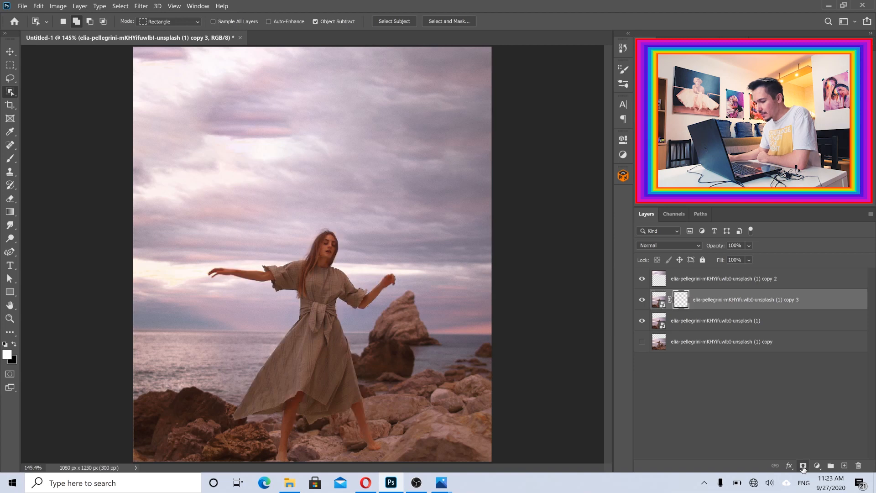
pyautogui.hotkey('ctrl', '2')
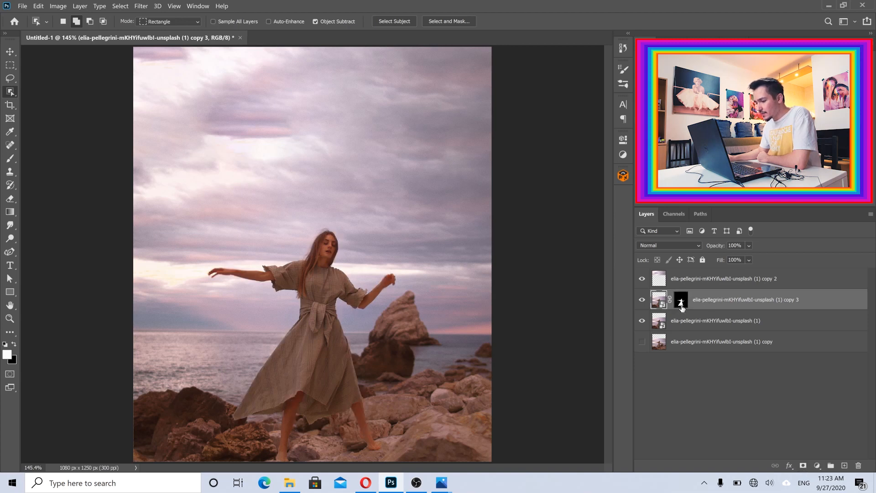
pyautogui.click(642, 324)
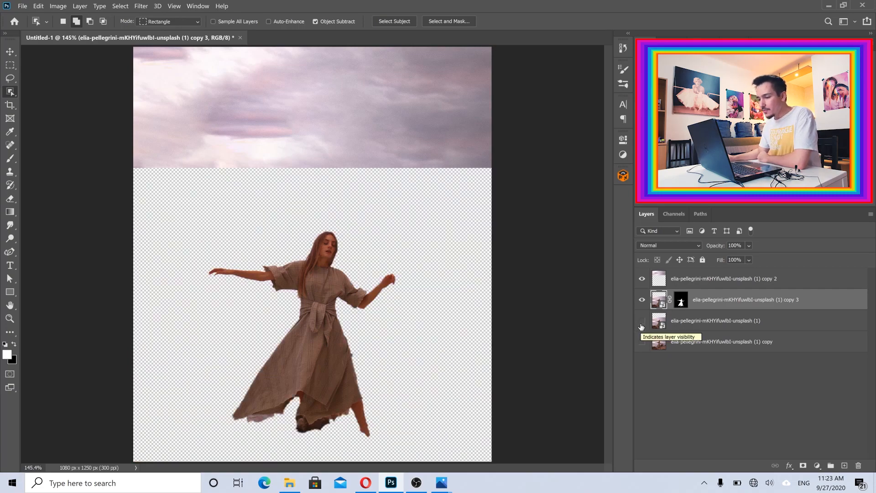
# - Move the cut-out woman up into the sky and bring her layer to the top of the layer stack
pyautogui.click(6, 52)
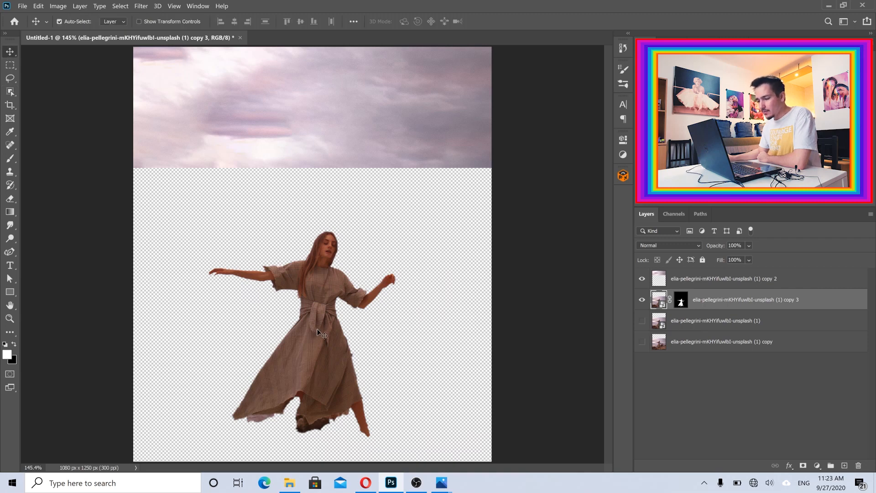
pyautogui.moveTo(319, 333); pyautogui.dragTo(318, 232)
pyautogui.moveTo(707, 300); pyautogui.dragTo(709, 273)
pyautogui.moveTo(354, 221); pyautogui.dragTo(355, 193)
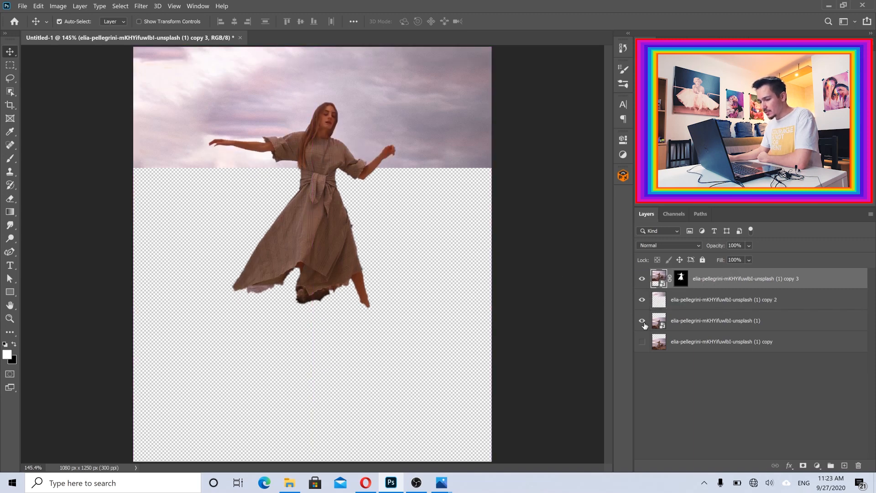
# - Show the original photo layer again and nudge the cut-out woman slightly higher above the original figure
pyautogui.click(643, 321)
pyautogui.scroll(-2, 325, 258)
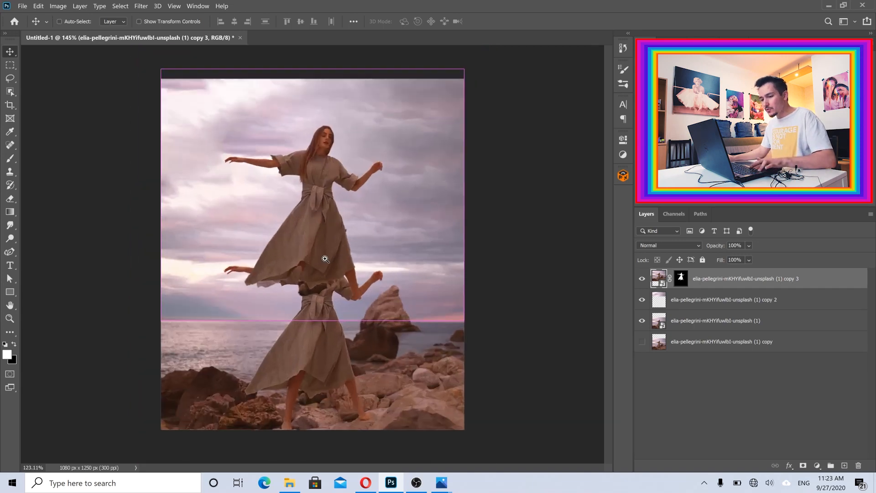
pyautogui.scroll(2, 325, 259)
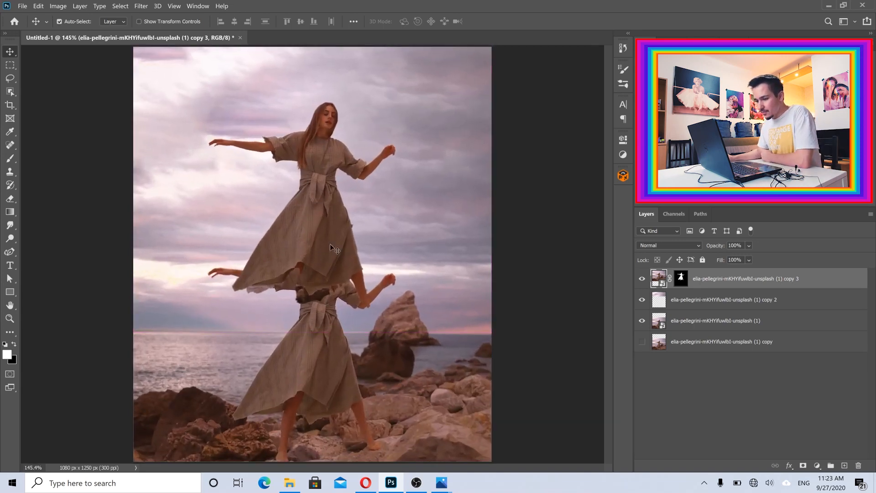
pyautogui.moveTo(321, 161); pyautogui.dragTo(323, 155)
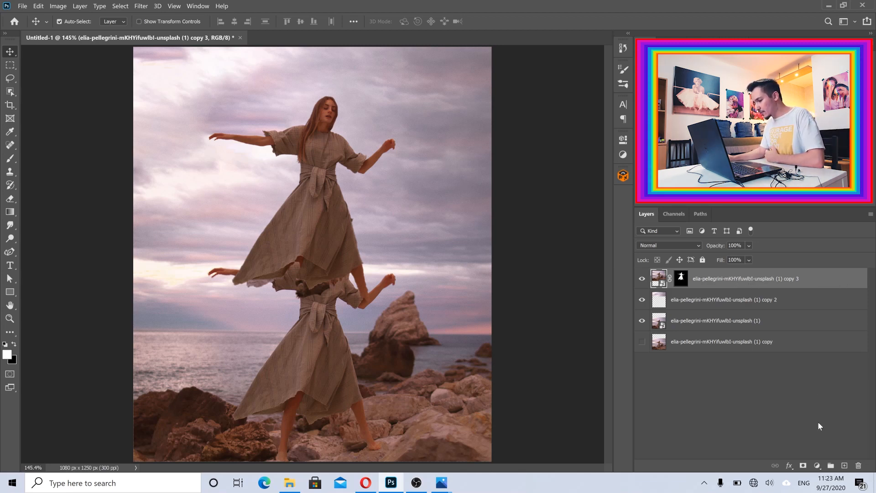
# - Create a layer group, place the cut-out woman's layer inside it, and add a white layer mask to the group
pyautogui.click(830, 465)
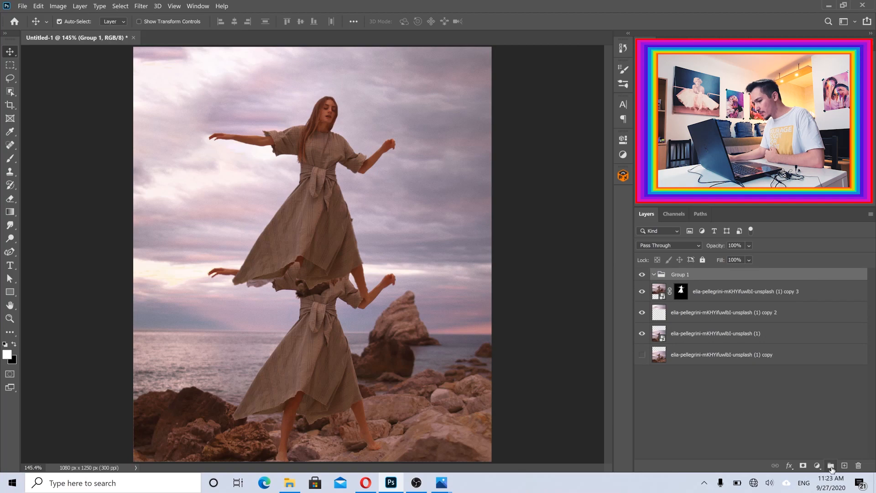
pyautogui.click(804, 294)
pyautogui.moveTo(820, 295); pyautogui.dragTo(815, 276)
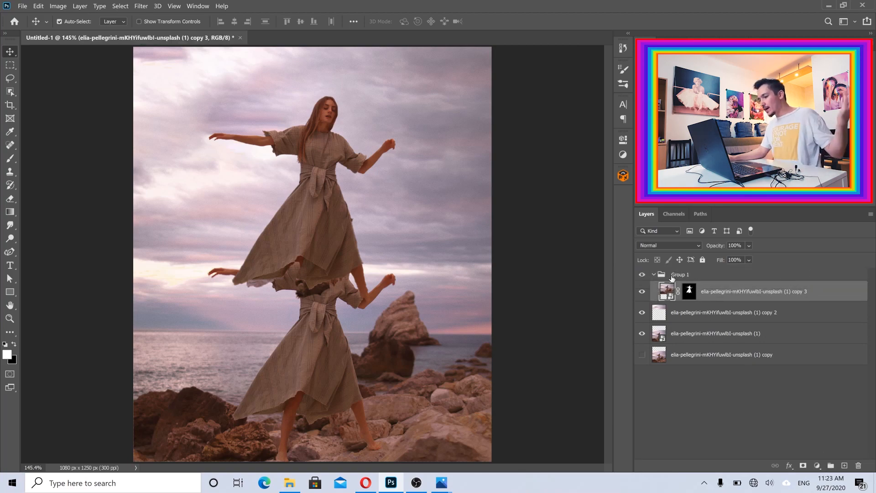
pyautogui.click(652, 275)
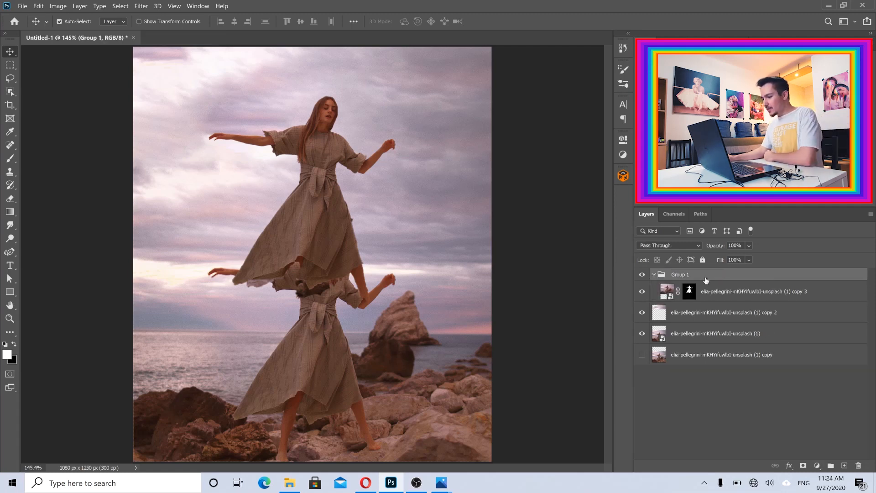
pyautogui.click(803, 466)
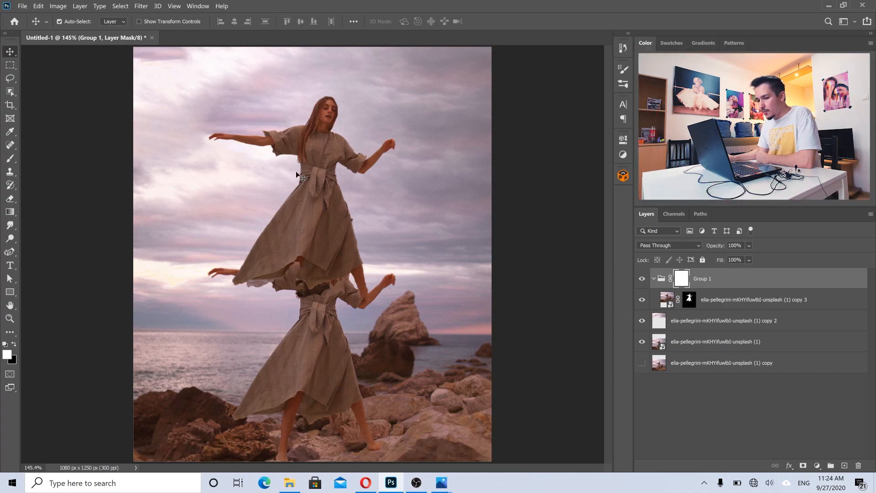
# - Target the group's layer mask and prepare the Brush tool with black as the foreground color
pyautogui.click(763, 305)
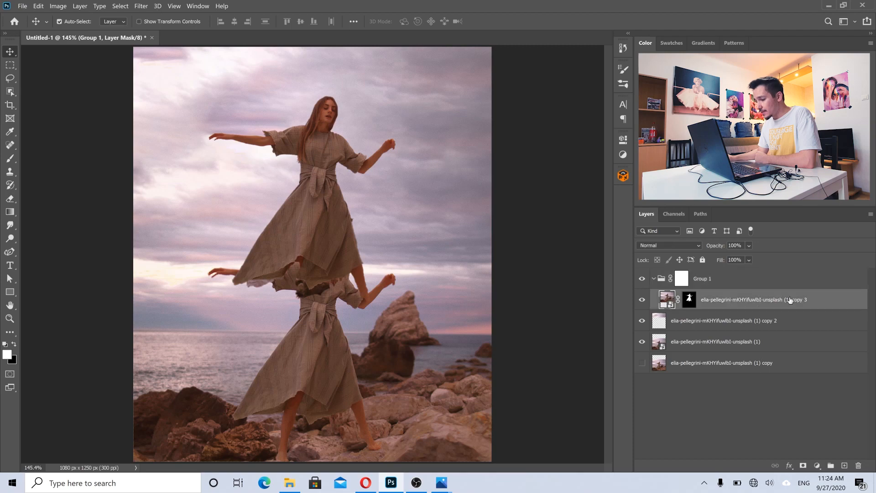
pyautogui.click(687, 282)
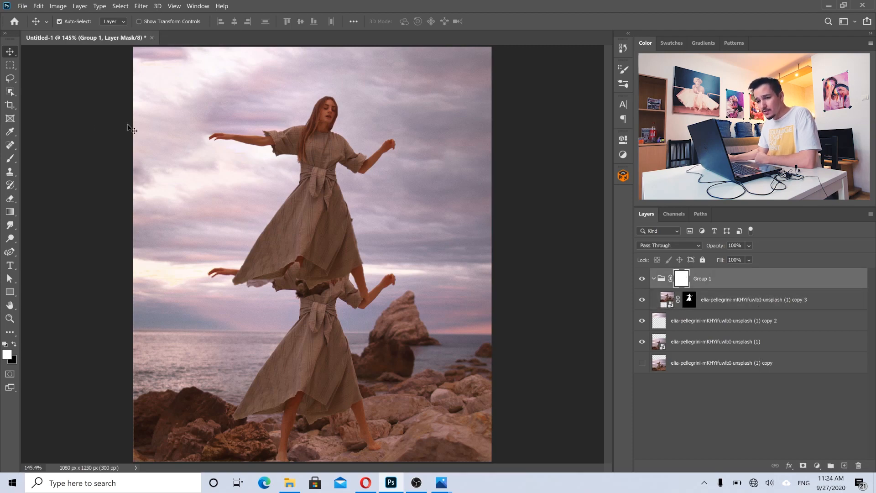
pyautogui.rightClick(14, 163)
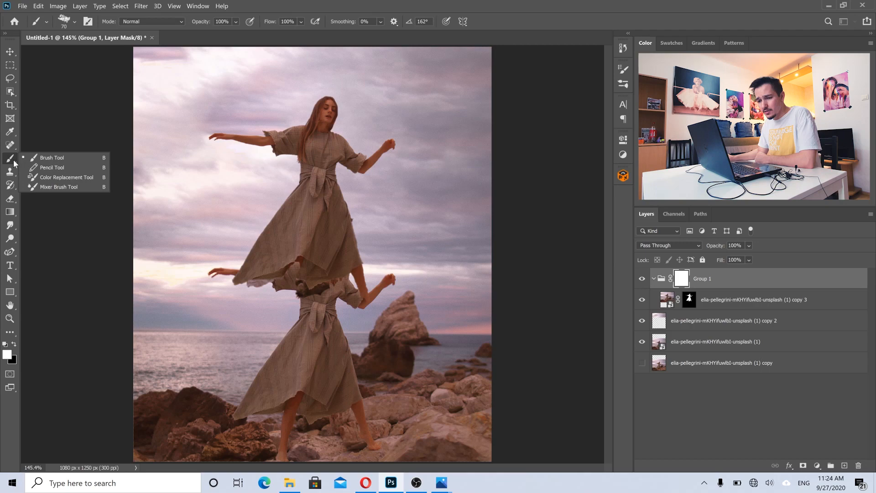
pyautogui.click(50, 158)
pyautogui.click(15, 345)
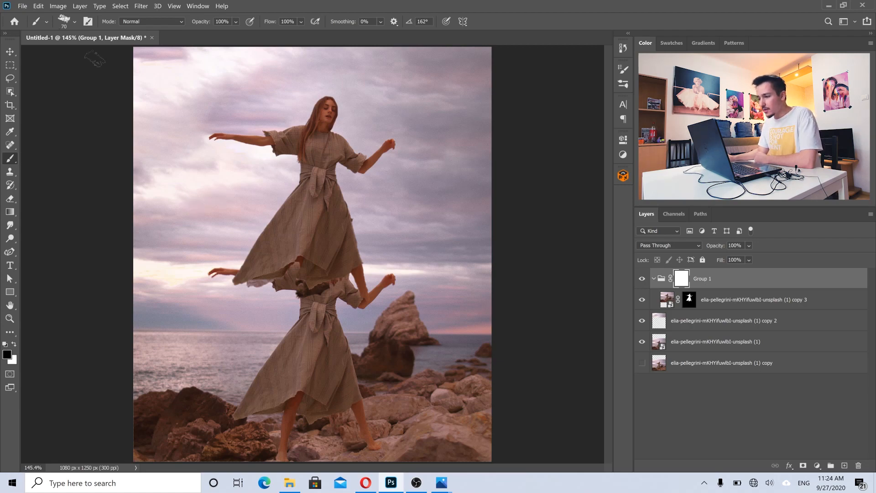
# - Choose the ragged 50 px brush tip with a 14° angle in Brush Settings and close the settings
pyautogui.click(201, 5)
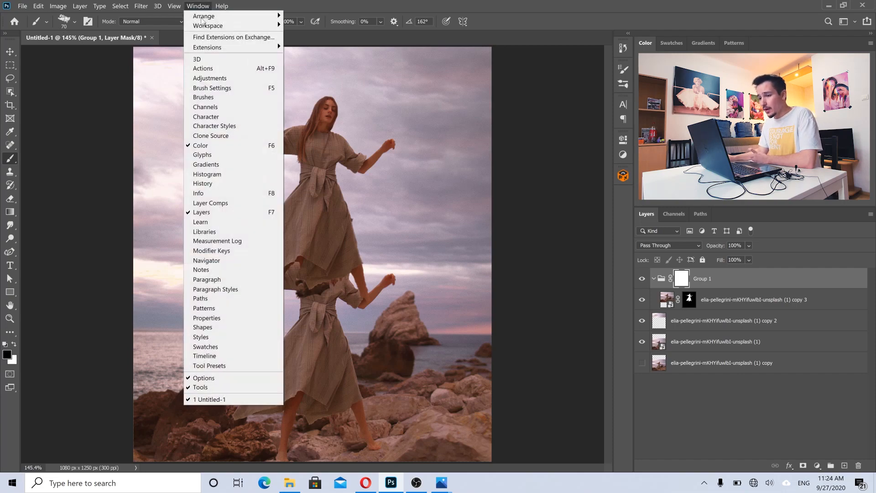
pyautogui.click(212, 87)
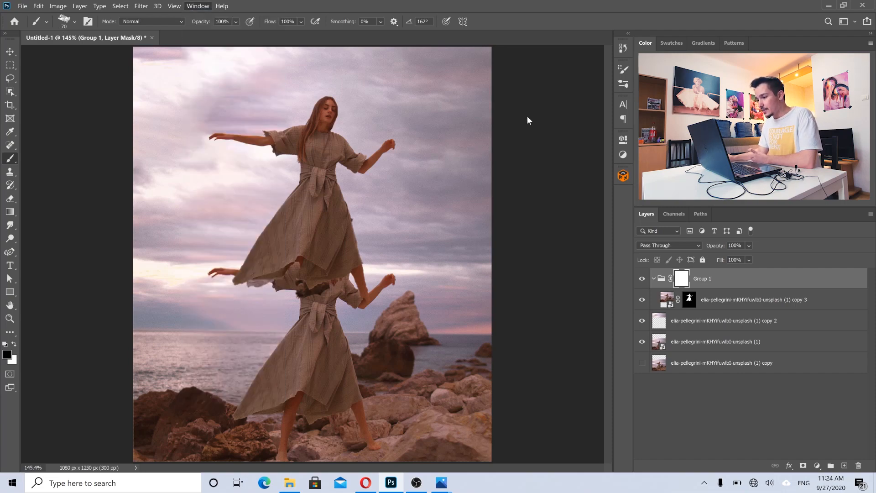
pyautogui.click(621, 71)
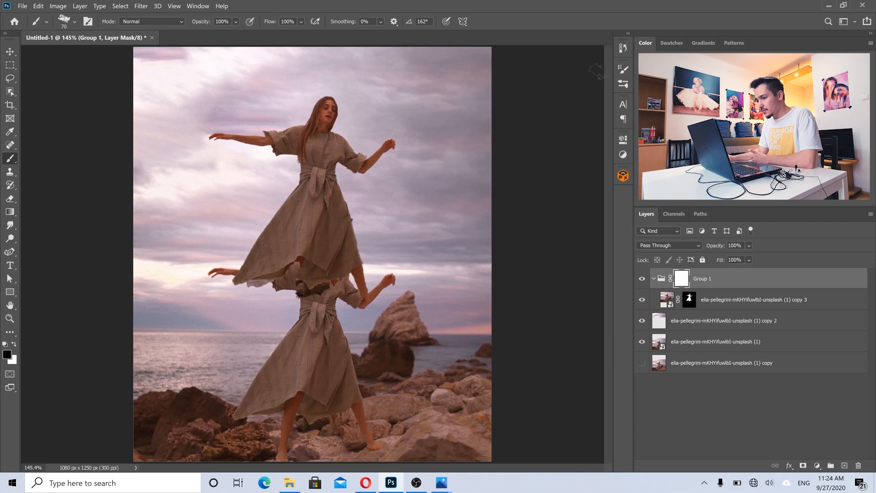
pyautogui.click(620, 70)
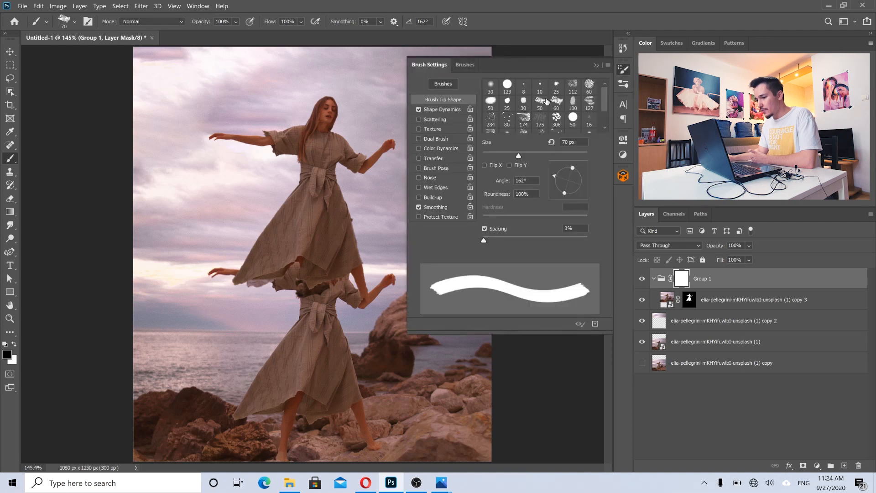
pyautogui.click(546, 100)
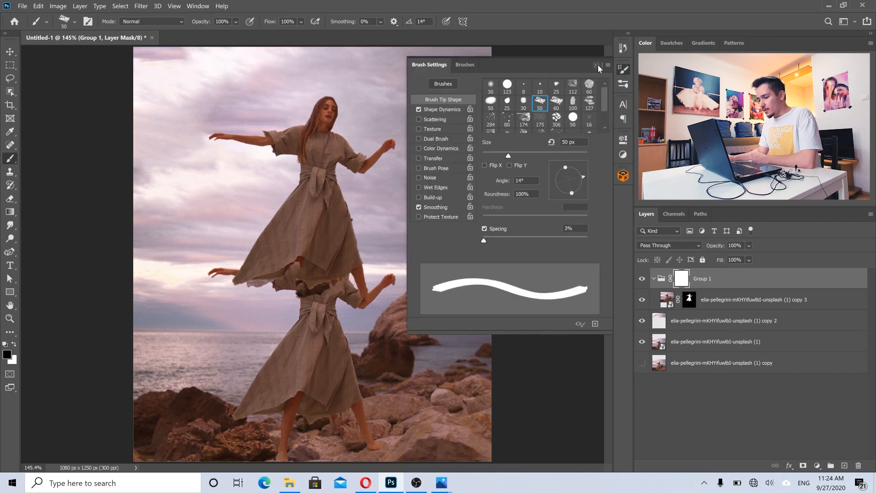
pyautogui.click(596, 65)
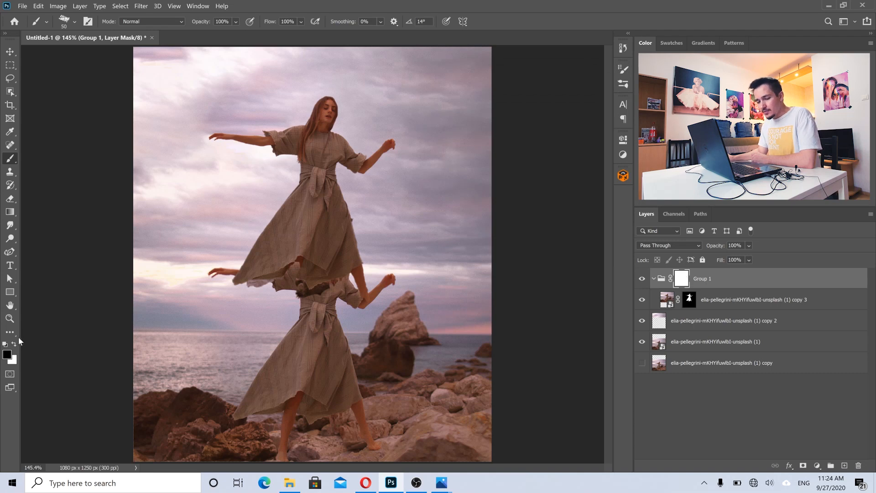
# - Paint black on the group mask to hide the upper woman's skirt and legs, leaving a ragged edge below the waist
pyautogui.moveTo(249, 260)
pyautogui.mouseDown()
pyautogui.moveTo(307, 244)
pyautogui.moveTo(286, 276)
pyautogui.mouseUp()
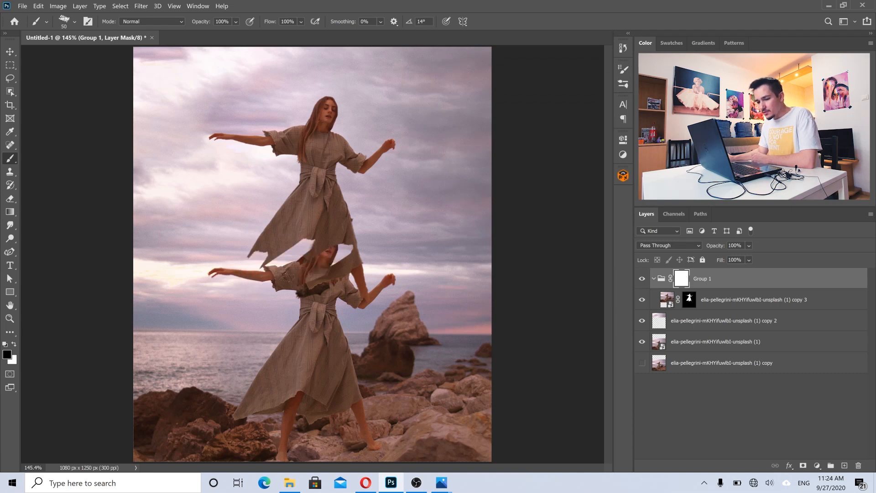
pyautogui.moveTo(353, 271)
pyautogui.mouseDown()
pyautogui.moveTo(395, 289)
pyautogui.moveTo(319, 293)
pyautogui.moveTo(303, 278)
pyautogui.moveTo(361, 264)
pyautogui.moveTo(357, 274)
pyautogui.moveTo(314, 288)
pyautogui.moveTo(376, 267)
pyautogui.moveTo(376, 245)
pyautogui.moveTo(360, 255)
pyautogui.moveTo(367, 243)
pyautogui.moveTo(359, 232)
pyautogui.moveTo(345, 243)
pyautogui.moveTo(335, 199)
pyautogui.mouseUp()
pyautogui.moveTo(242, 238)
pyautogui.mouseDown()
pyautogui.moveTo(257, 272)
pyautogui.moveTo(282, 254)
pyautogui.mouseUp()
pyautogui.scroll(4, 312, 169)
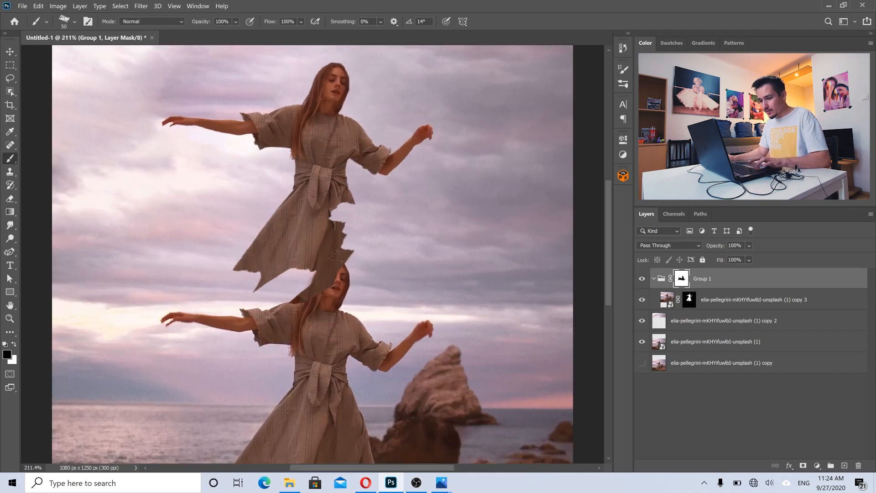
pyautogui.moveTo(342, 248)
pyautogui.mouseDown()
pyautogui.moveTo(346, 220)
pyautogui.moveTo(307, 274)
pyautogui.moveTo(256, 272)
pyautogui.moveTo(240, 284)
pyautogui.moveTo(236, 254)
pyautogui.moveTo(255, 294)
pyautogui.moveTo(335, 226)
pyautogui.moveTo(271, 261)
pyautogui.moveTo(284, 229)
pyautogui.moveTo(292, 238)
pyautogui.moveTo(271, 225)
pyautogui.moveTo(281, 203)
pyautogui.mouseUp()
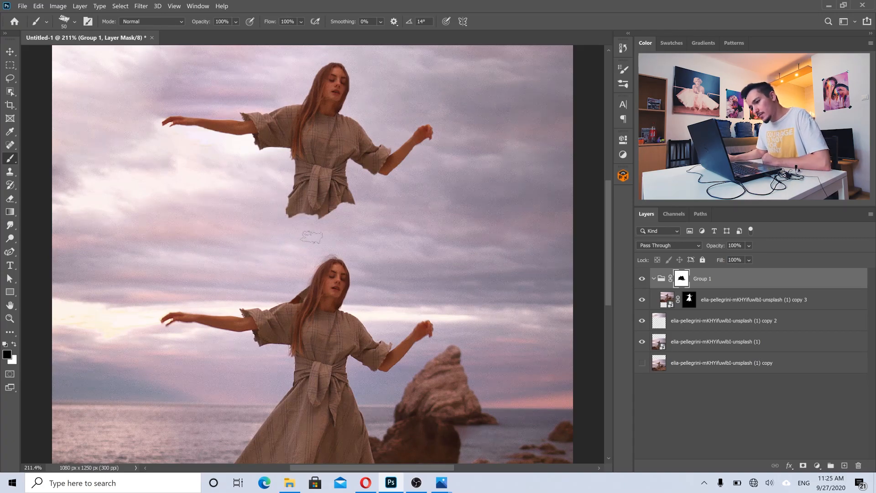
pyautogui.hotkey('ctrl', '-')
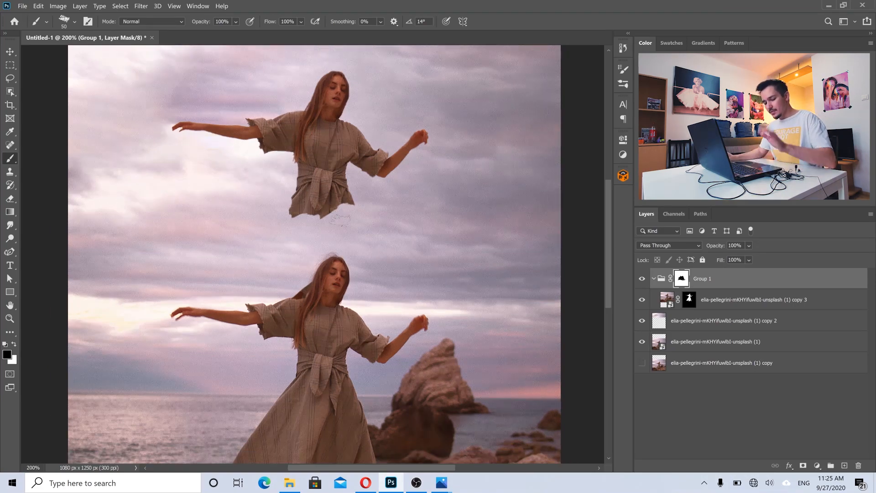
# - Add a new empty layer directly above the original photo layer and choose the Spot Healing Brush tool
pyautogui.click(10, 51)
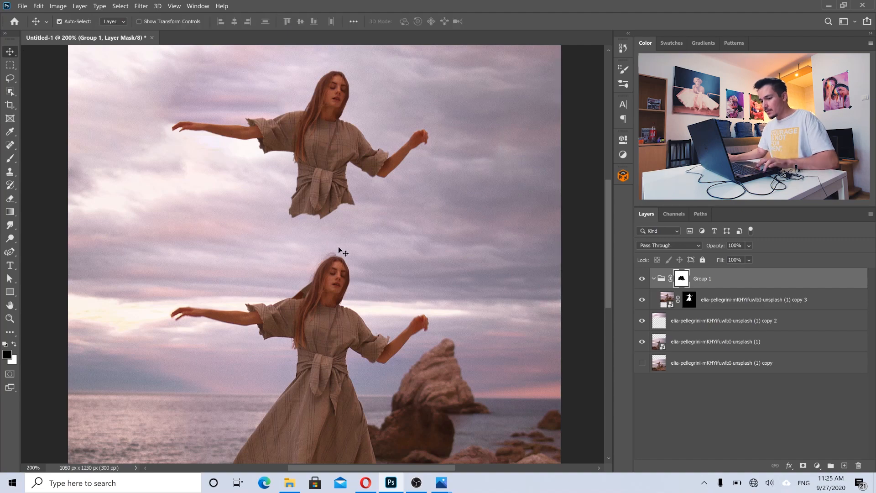
pyautogui.moveTo(349, 245); pyautogui.dragTo(342, 251)
pyautogui.moveTo(332, 294); pyautogui.dragTo(340, 197)
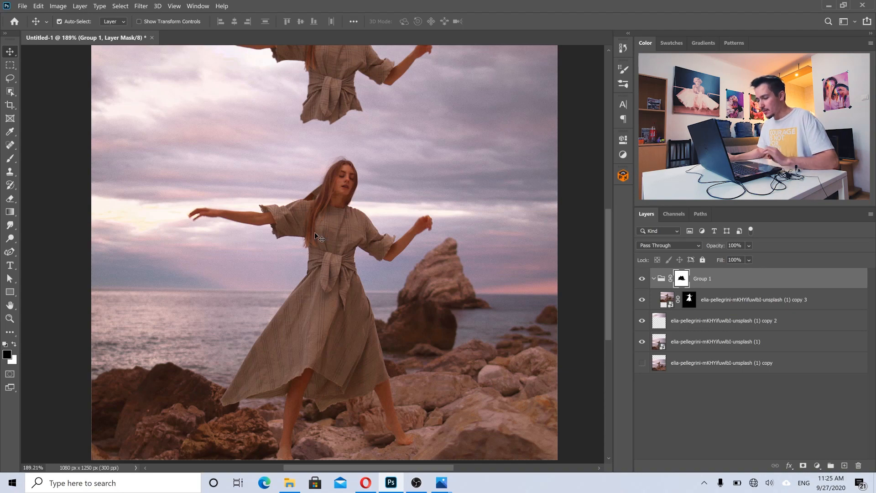
pyautogui.click(735, 343)
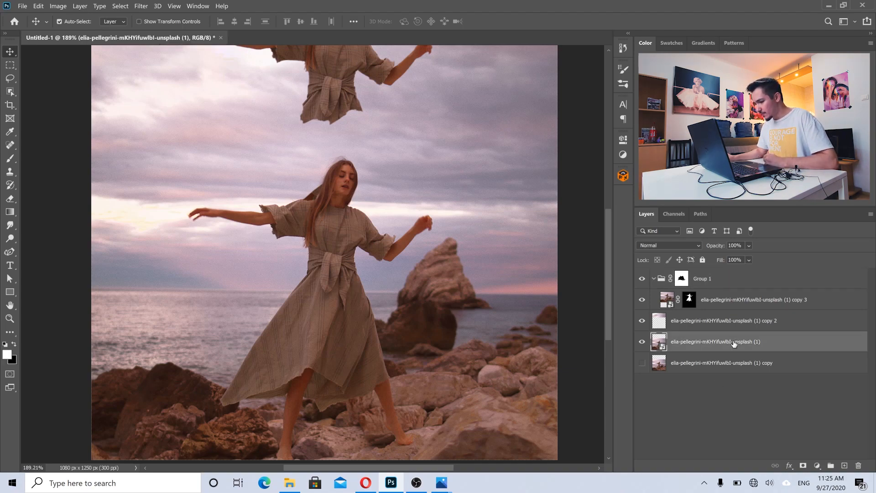
pyautogui.click(845, 465)
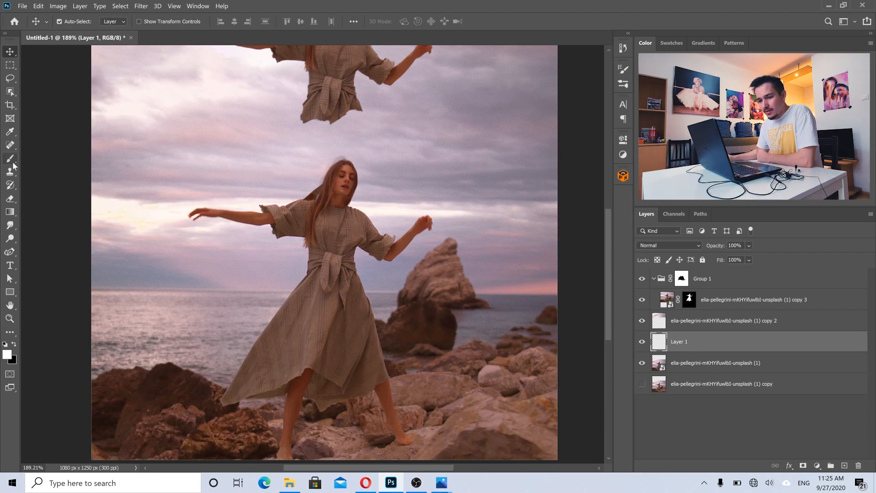
pyautogui.click(11, 146)
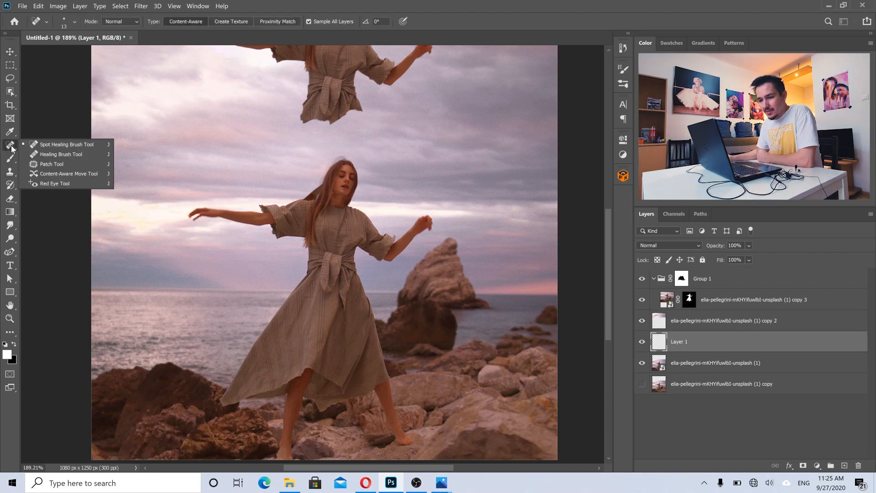
pyautogui.click(53, 144)
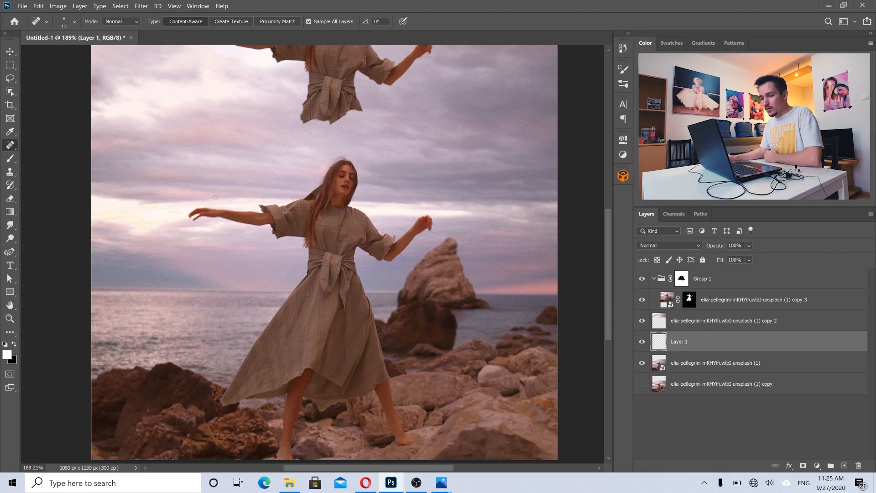
# - Set the Spot Healing Brush to 85 px and paint away the lower woman's head, arms and torso on Layer 1
pyautogui.click(74, 21)
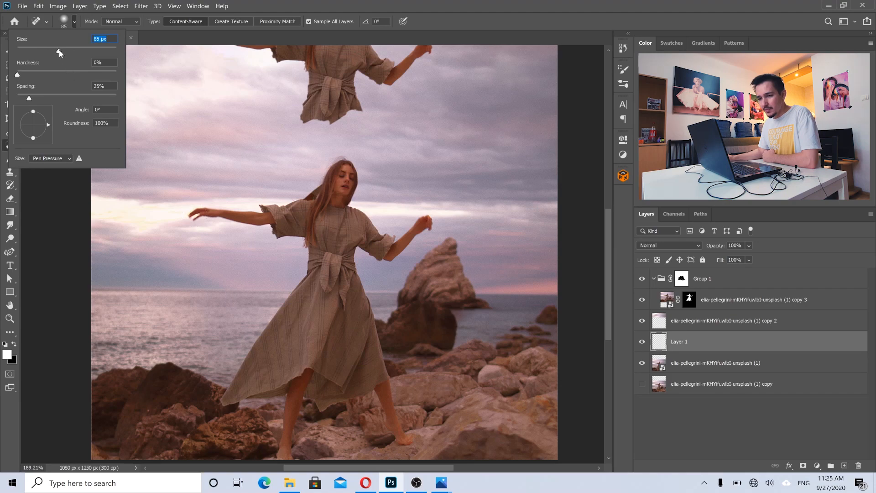
pyautogui.press('Return')
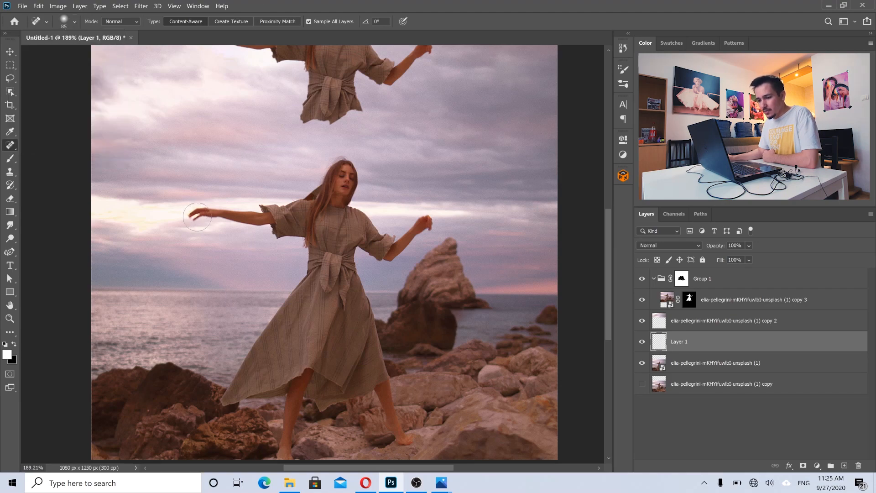
pyautogui.moveTo(197, 217)
pyautogui.mouseDown()
pyautogui.moveTo(275, 220)
pyautogui.moveTo(260, 217)
pyautogui.moveTo(274, 210)
pyautogui.moveTo(294, 220)
pyautogui.moveTo(290, 210)
pyautogui.moveTo(347, 167)
pyautogui.moveTo(352, 208)
pyautogui.moveTo(329, 190)
pyautogui.moveTo(309, 195)
pyautogui.moveTo(324, 184)
pyautogui.moveTo(324, 234)
pyautogui.moveTo(342, 212)
pyautogui.moveTo(368, 217)
pyautogui.moveTo(369, 230)
pyautogui.moveTo(389, 249)
pyautogui.moveTo(430, 218)
pyautogui.moveTo(407, 242)
pyautogui.moveTo(340, 247)
pyautogui.moveTo(342, 262)
pyautogui.moveTo(307, 254)
pyautogui.moveTo(320, 273)
pyautogui.moveTo(295, 279)
pyautogui.mouseUp()
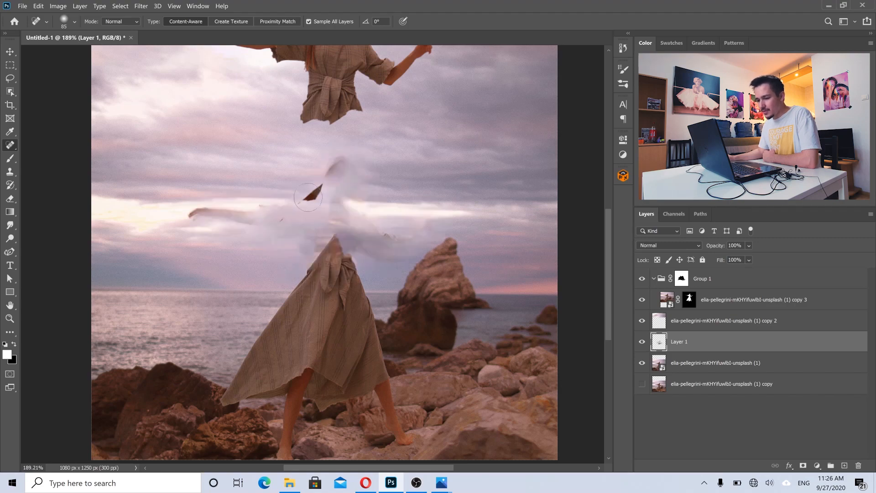
pyautogui.moveTo(308, 197); pyautogui.dragTo(336, 167)
# - Collapse and hide Group 1, and heal the remaining traces of hair and both arms in the sky on Layer 1
pyautogui.click(642, 299)
pyautogui.click(642, 299)
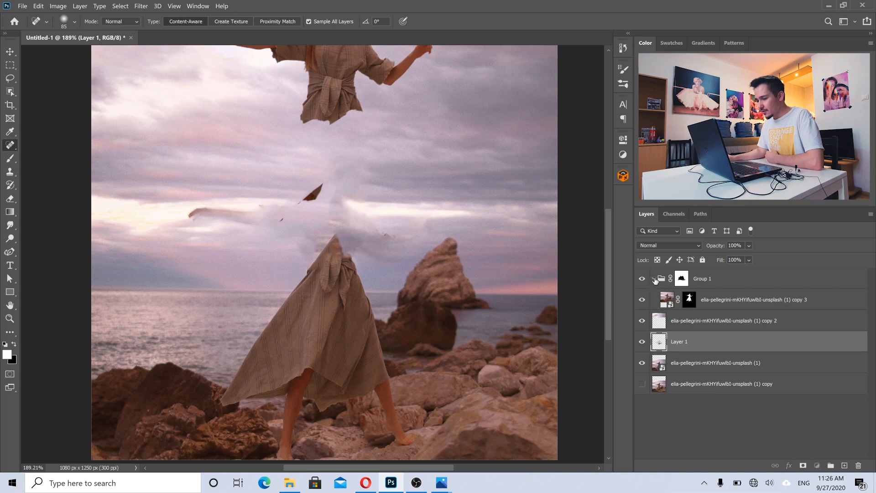
pyautogui.click(654, 279)
pyautogui.click(642, 279)
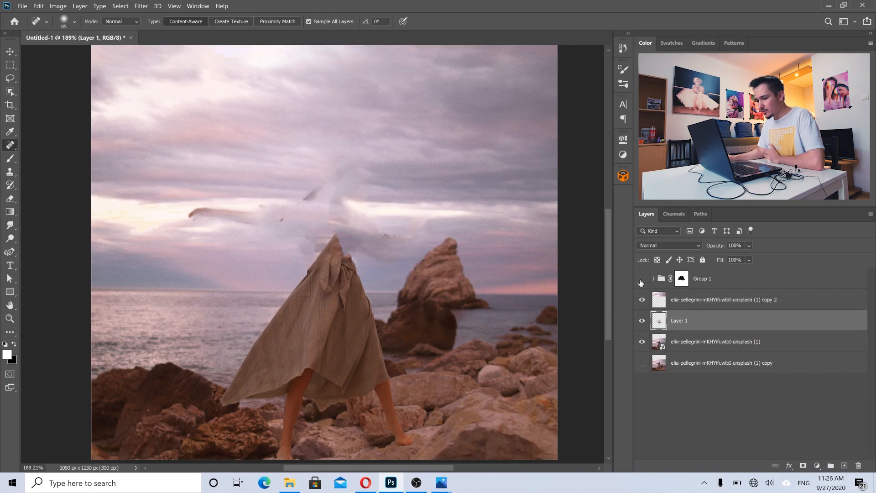
pyautogui.moveTo(296, 202); pyautogui.dragTo(315, 187)
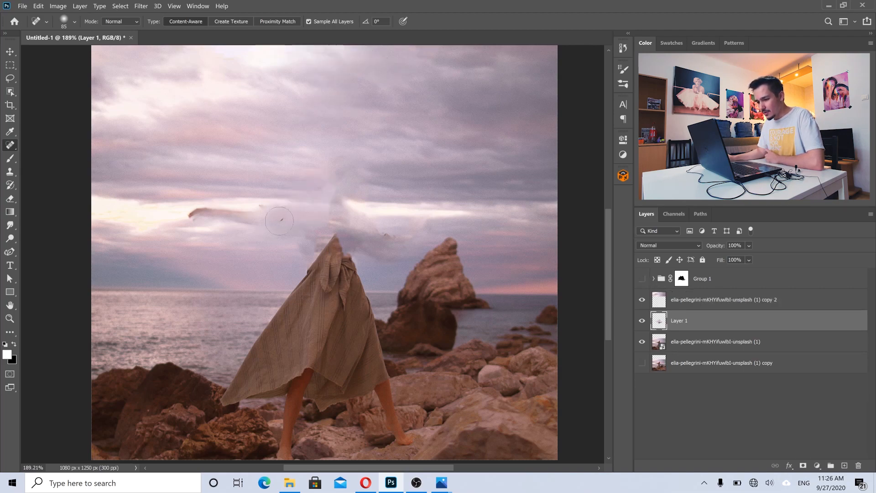
pyautogui.click(284, 212)
pyautogui.moveTo(272, 213); pyautogui.dragTo(176, 210)
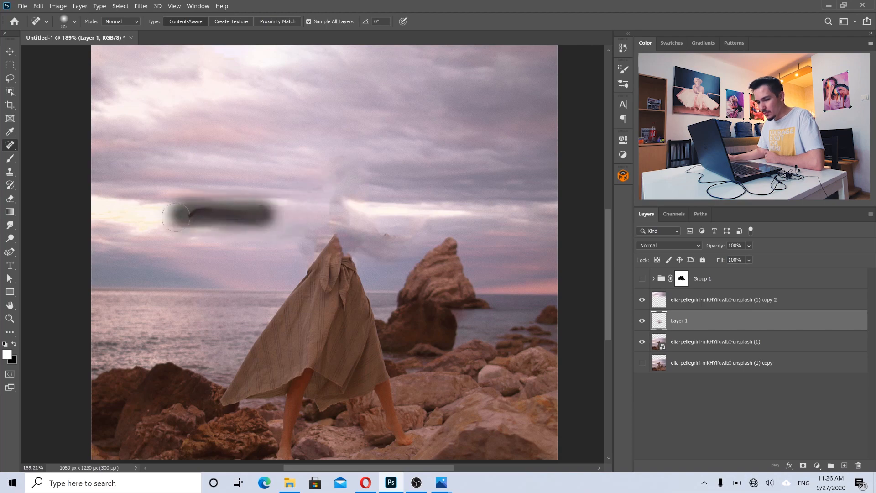
pyautogui.moveTo(395, 235); pyautogui.dragTo(411, 230)
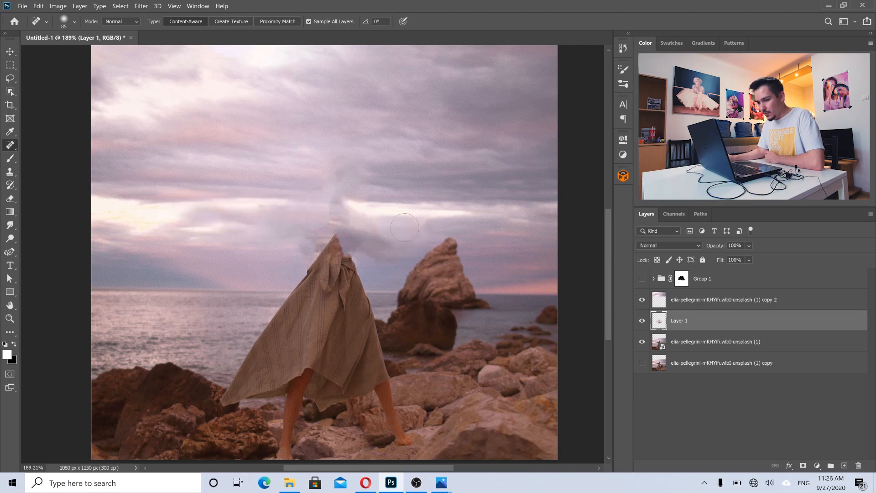
# - Set the healing brush to 40 px and heal the pointed fabric peak above the lower woman's skirt
pyautogui.scroll(3, 325, 231)
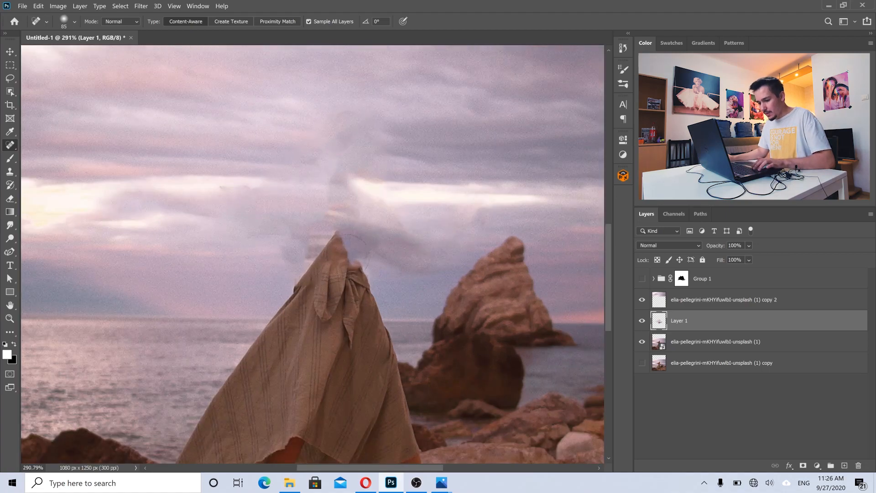
pyautogui.click(326, 250)
pyautogui.click(75, 22)
pyautogui.moveTo(44, 51); pyautogui.dragTo(59, 74)
pyautogui.click(295, 41)
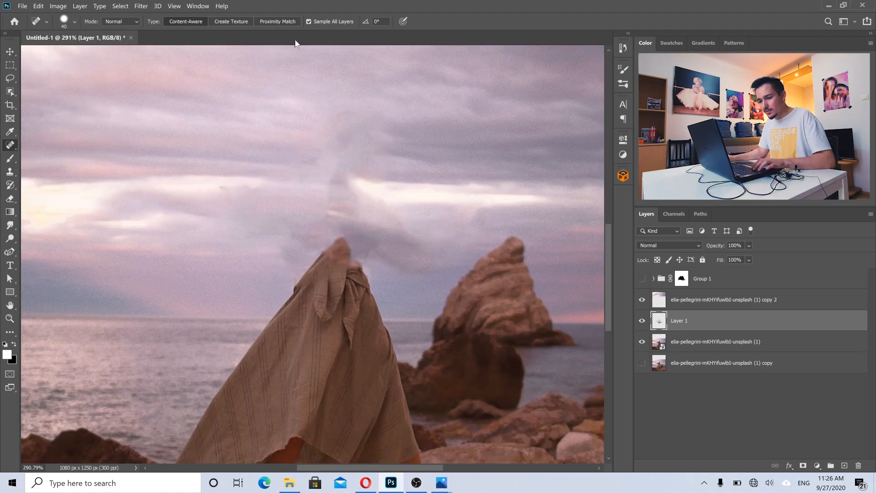
pyautogui.moveTo(339, 250)
pyautogui.mouseDown()
pyautogui.moveTo(340, 272)
pyautogui.moveTo(298, 282)
pyautogui.moveTo(340, 267)
pyautogui.mouseUp()
pyautogui.moveTo(318, 277)
pyautogui.mouseDown()
pyautogui.moveTo(364, 273)
pyautogui.moveTo(332, 272)
pyautogui.moveTo(337, 252)
pyautogui.mouseUp()
# - Reduce the healing brush to 23 px and paint along the waist edge to flatten the top of the skirt
pyautogui.scroll(5, 324, 271)
pyautogui.press('[')
pyautogui.press('[')
pyautogui.moveTo(284, 269); pyautogui.dragTo(404, 266)
pyautogui.scroll(-2, 320, 269)
pyautogui.moveTo(293, 284); pyautogui.dragTo(349, 275)
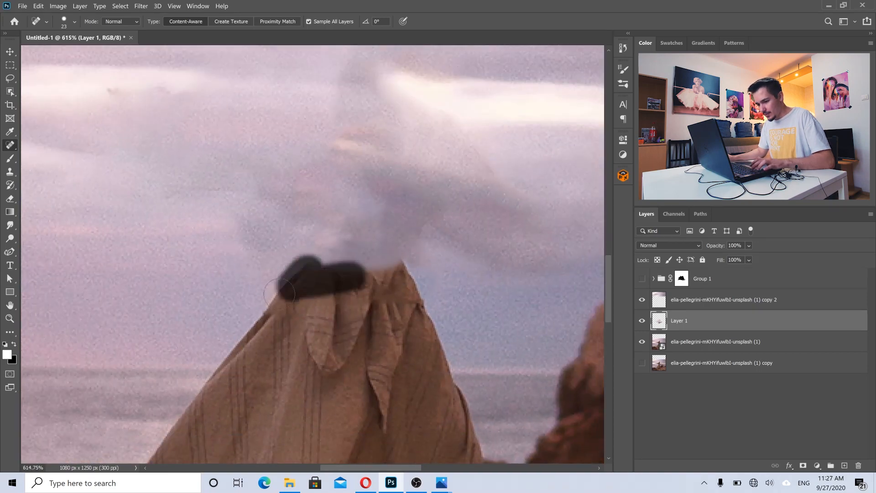
# - Compare the headless skirt with the finished reference picture and return to the Photoshop document to inspect the waist area
pyautogui.scroll(-8, 299, 268)
pyautogui.scroll(4, 299, 267)
pyautogui.click(441, 482)
pyautogui.click(391, 418)
pyautogui.click(392, 482)
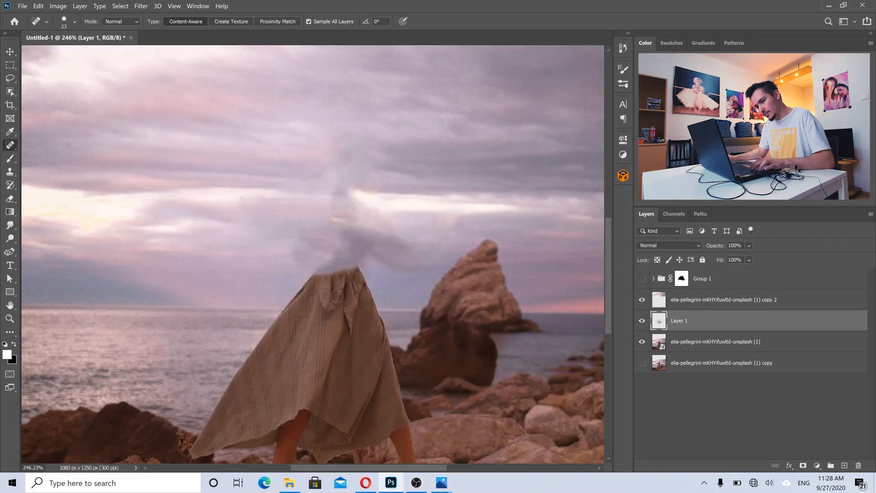
pyautogui.scroll(3, 354, 280)
pyautogui.scroll(-6, 354, 277)
pyautogui.scroll(5, 358, 281)
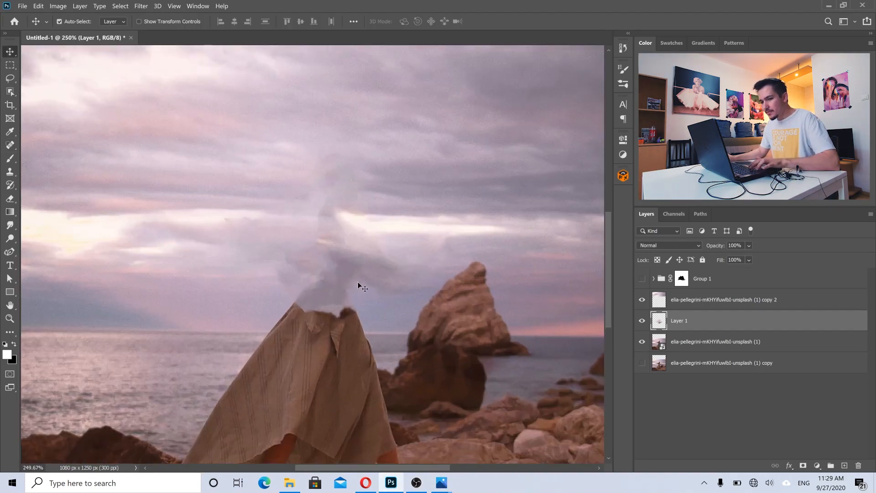
# - Enlarge the healing brush to 58 px and smooth the smoky remnants in the sky above the skirt
pyautogui.press(']')
pyautogui.scroll(-5, 333, 269)
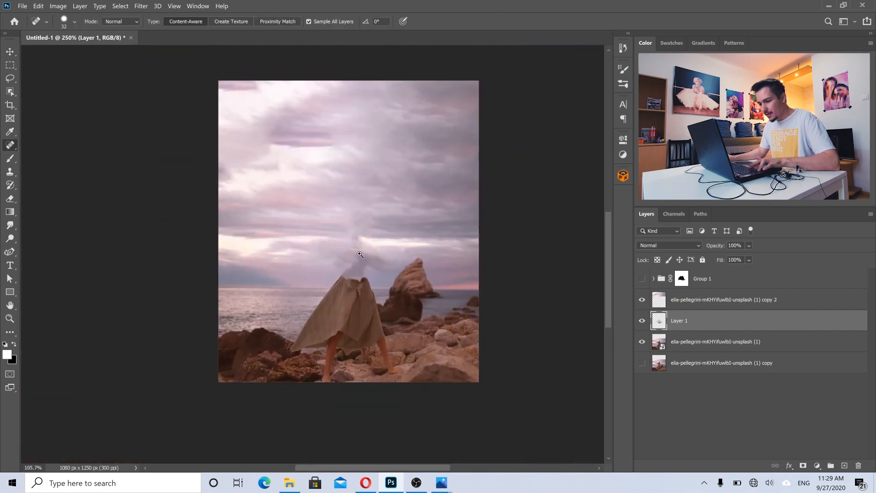
pyautogui.scroll(3, 425, 248)
pyautogui.press(']')
pyautogui.press(']')
pyautogui.press(']')
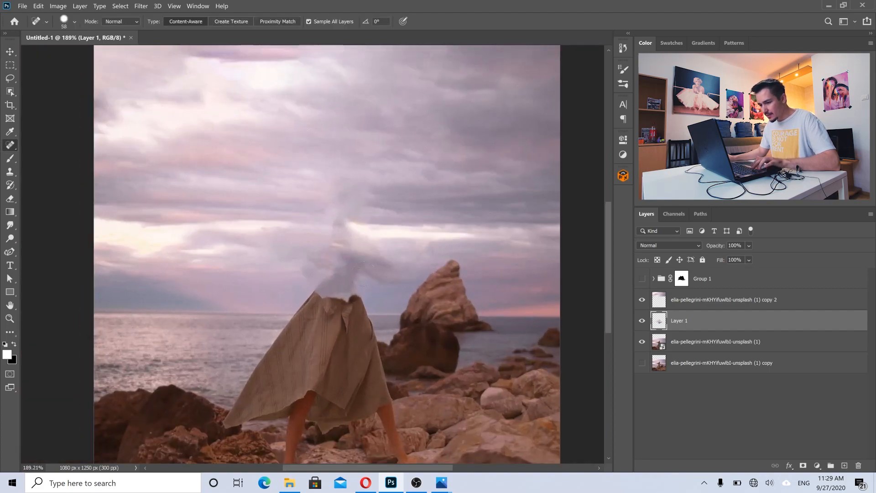
pyautogui.moveTo(385, 269)
pyautogui.mouseDown()
pyautogui.moveTo(353, 243)
pyautogui.moveTo(360, 260)
pyautogui.moveTo(333, 252)
pyautogui.moveTo(308, 266)
pyautogui.moveTo(357, 274)
pyautogui.moveTo(317, 269)
pyautogui.moveTo(352, 279)
pyautogui.moveTo(309, 264)
pyautogui.mouseUp()
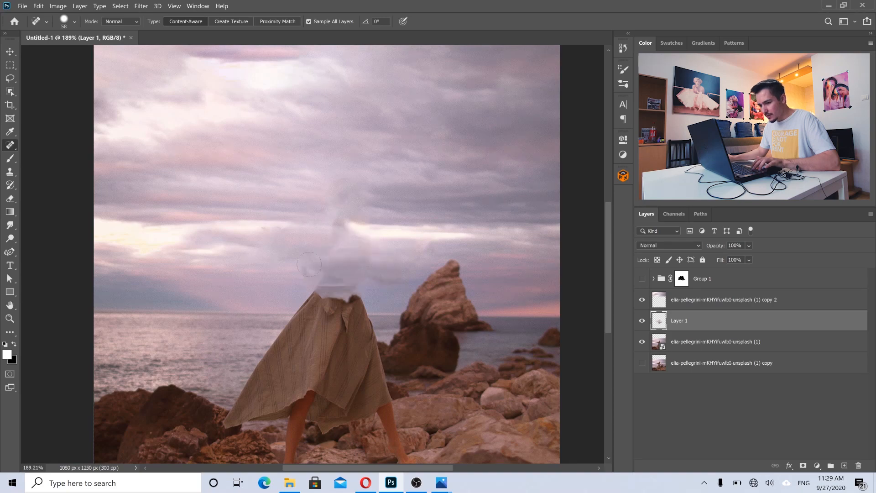
pyautogui.moveTo(425, 249); pyautogui.dragTo(419, 259)
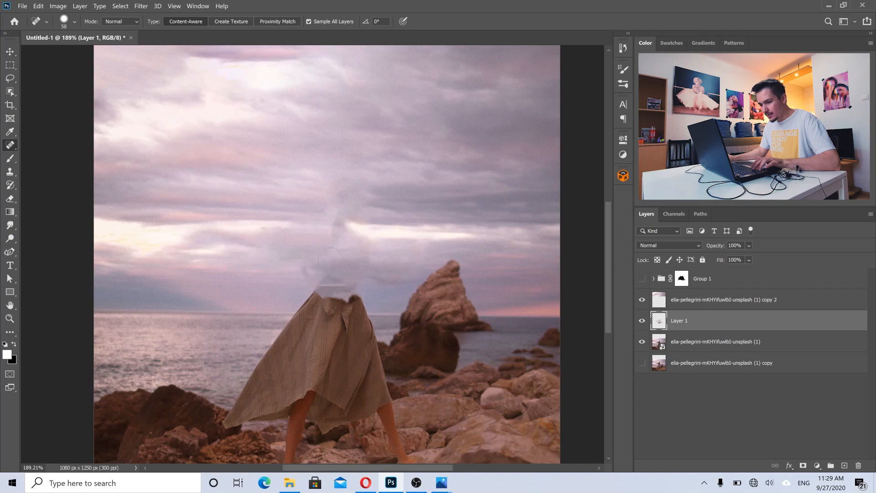
pyautogui.moveTo(325, 268); pyautogui.dragTo(293, 269)
# - Show Group 1 again and brush black on its layer mask to hide the stray dark fragments in the sky
pyautogui.scroll(-2, 356, 235)
pyautogui.press('v')
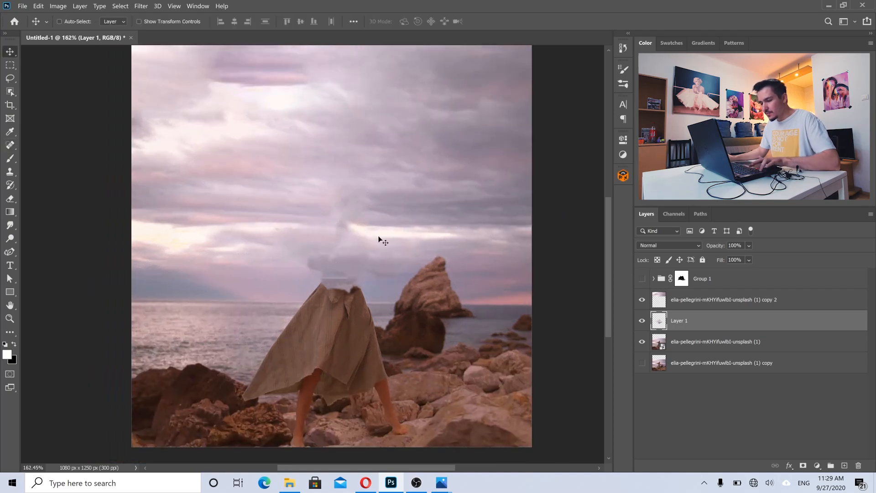
pyautogui.scroll(-3, 379, 239)
pyautogui.scroll(2, 374, 227)
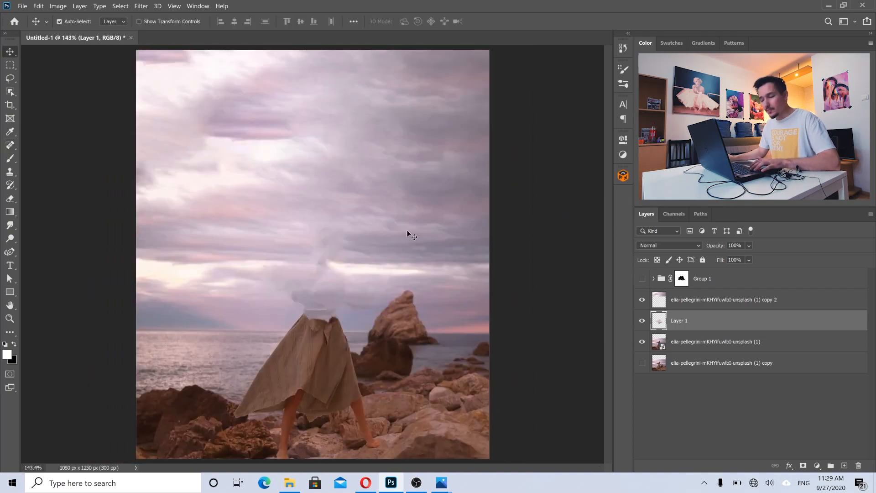
pyautogui.click(643, 279)
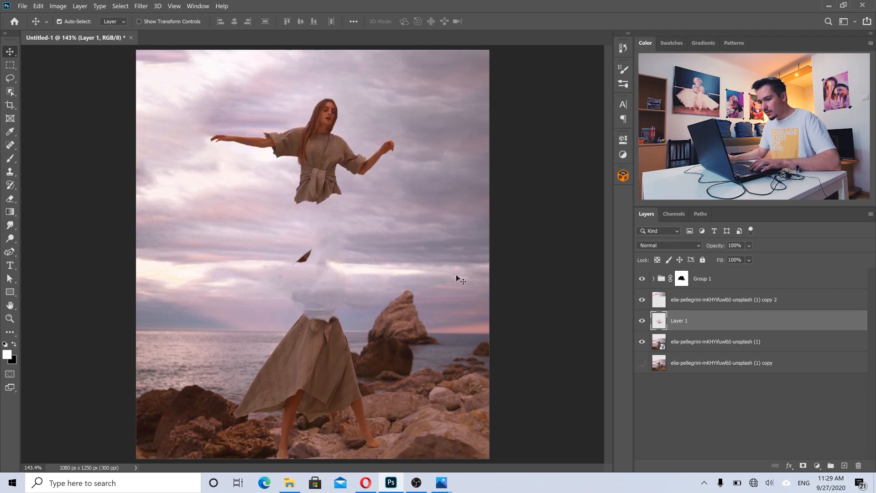
pyautogui.click(681, 280)
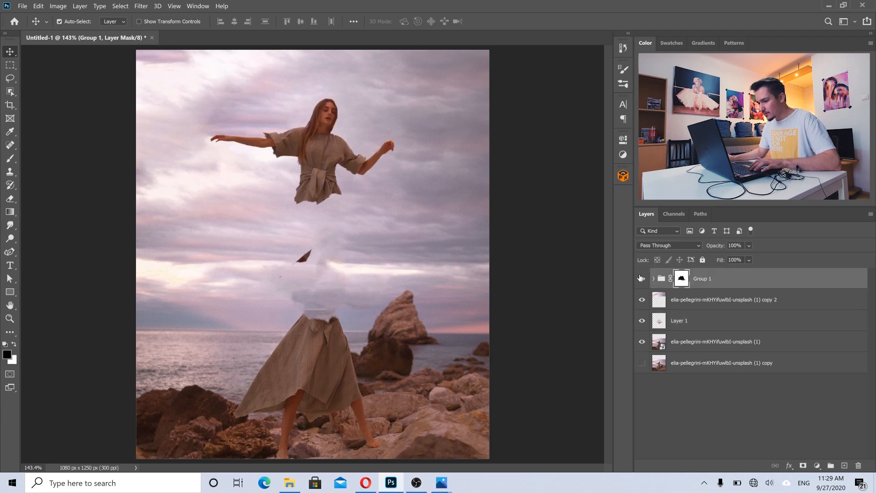
pyautogui.click(12, 159)
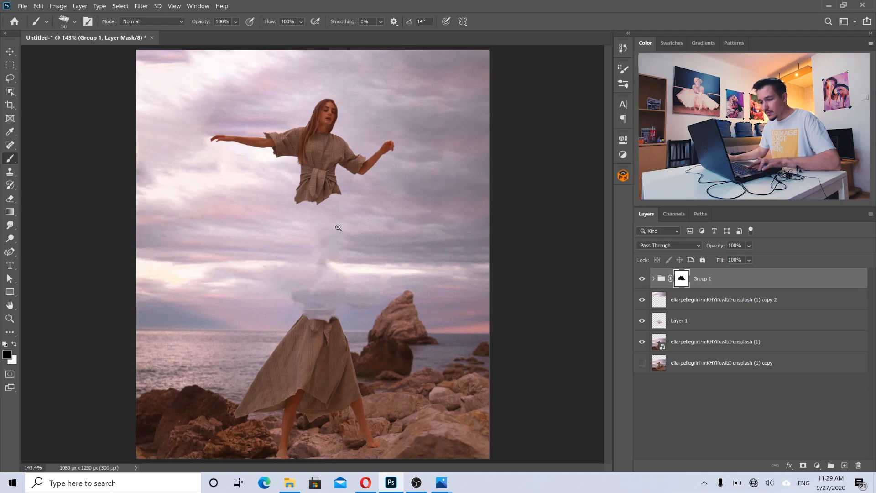
# - Close the mirrorhand.png preview and examine the clouds between the two body halves in separated01.png
pyautogui.scroll(1, 278, 228)
pyautogui.moveTo(441, 484)
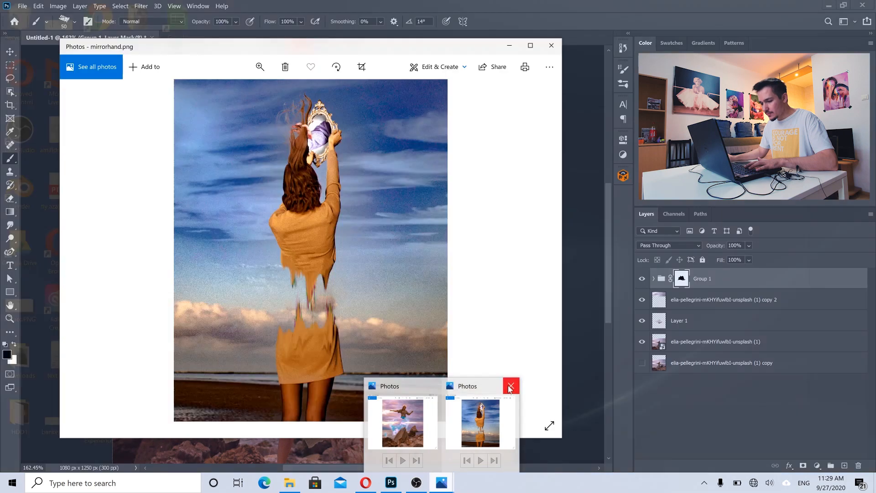
pyautogui.click(506, 386)
pyautogui.click(450, 412)
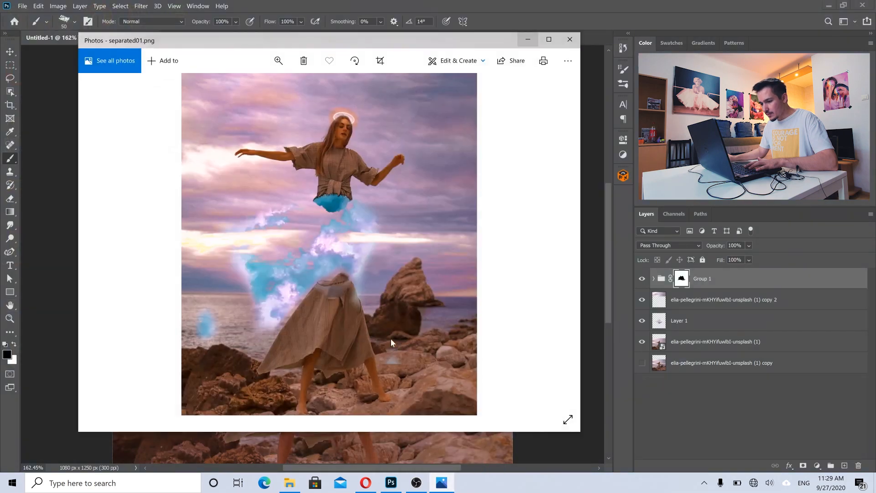
pyautogui.scroll(1, 341, 275)
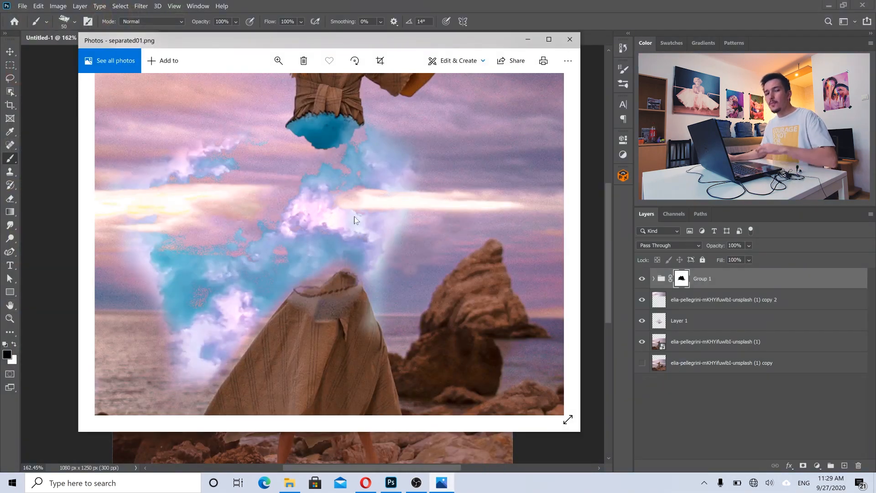
pyautogui.scroll(-3, 354, 217)
pyautogui.click(355, 24)
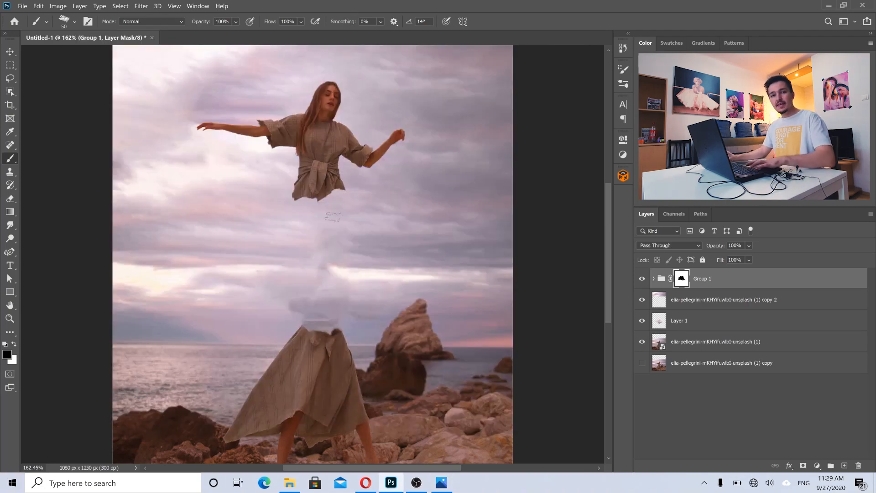
# - Select the floating woman's masked layer inside Group 1 and duplicate it within the Untitled-1 document
pyautogui.scroll(3, 321, 173)
pyautogui.press('v')
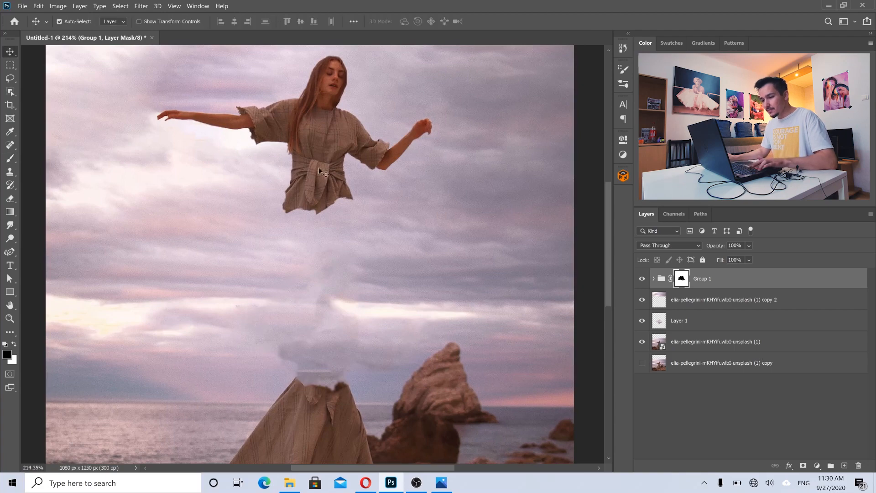
pyautogui.scroll(2, 321, 148)
pyautogui.scroll(1, 321, 147)
pyautogui.keyDown('ctrl'); pyautogui.click(322, 142); pyautogui.keyUp('ctrl')
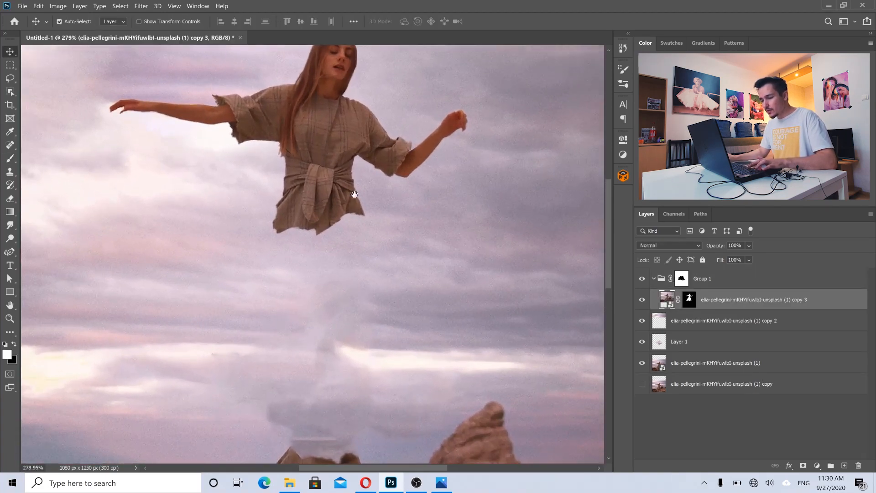
pyautogui.moveTo(315, 146); pyautogui.dragTo(327, 181)
pyautogui.scroll(-5, 381, 148)
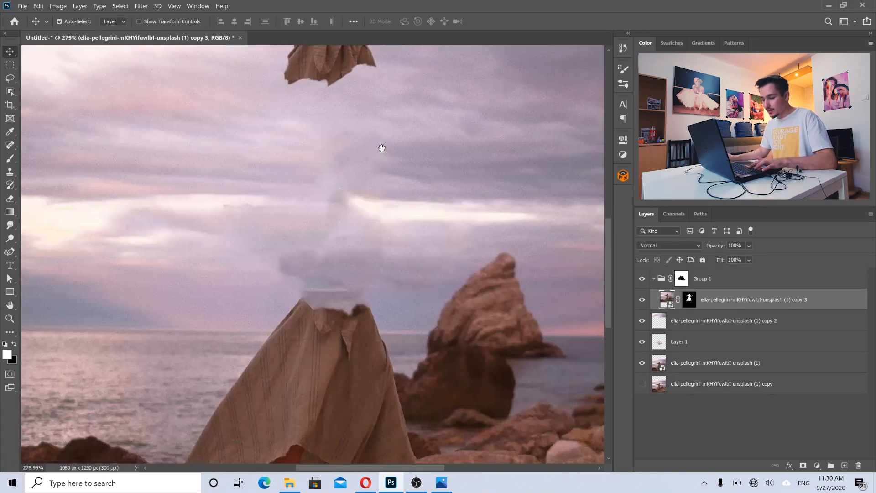
pyautogui.scroll(5, 349, 327)
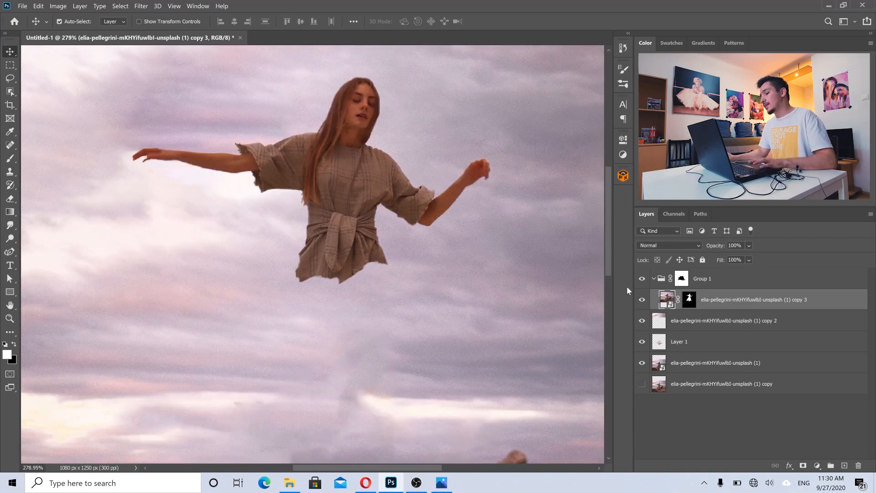
pyautogui.hotkey('ctrl', '+')
pyautogui.hotkey('ctrl', '+')
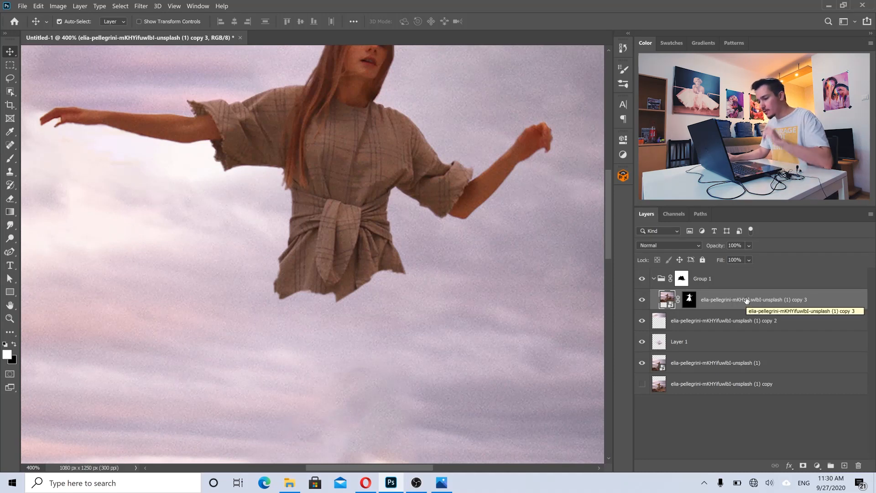
pyautogui.click(80, 6)
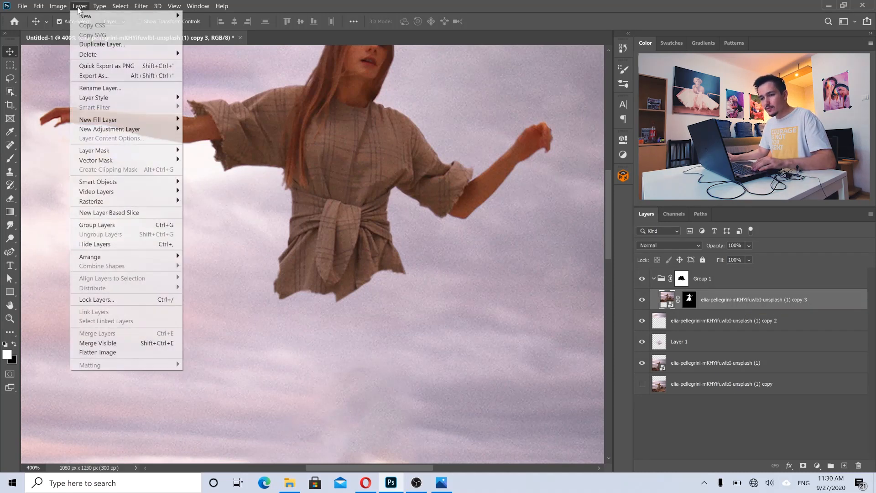
pyautogui.click(102, 44)
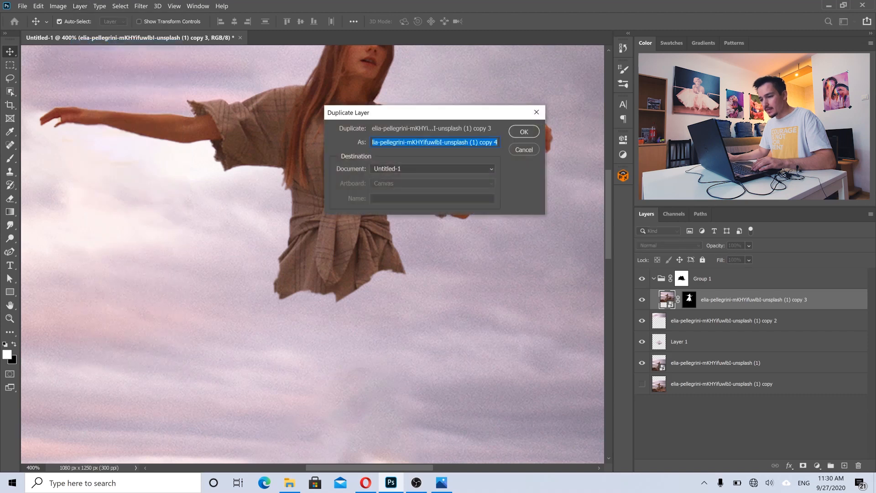
pyautogui.click(524, 132)
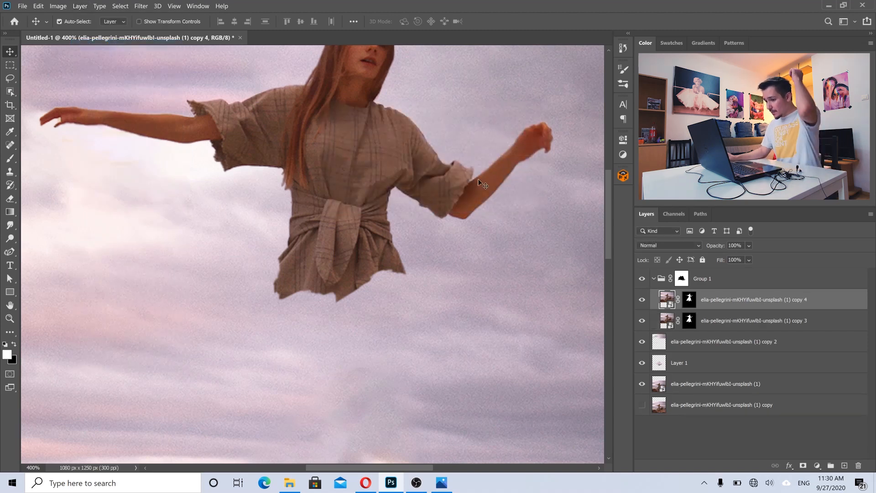
# - Darken the lower copy of the woman in Group 1 with a Brightness/Contrast brightness of -80 and compare it with the upper copy
pyautogui.click(818, 327)
pyautogui.click(63, 6)
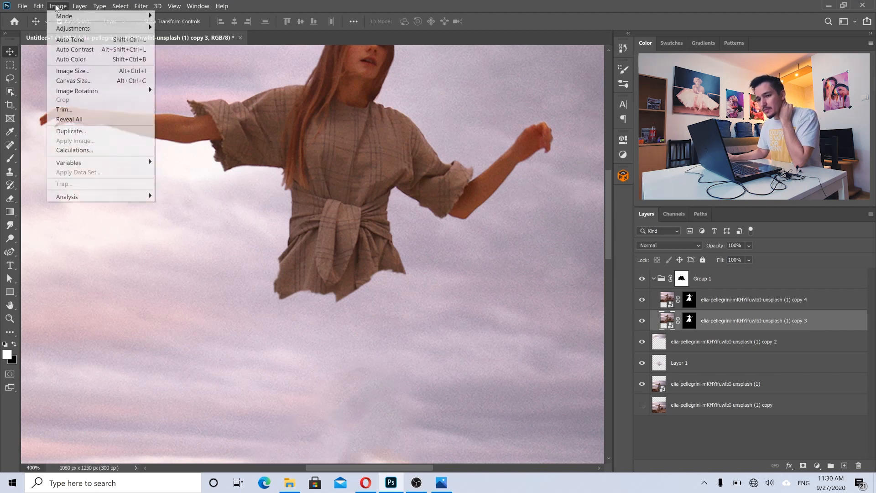
pyautogui.moveTo(77, 30)
pyautogui.click(183, 28)
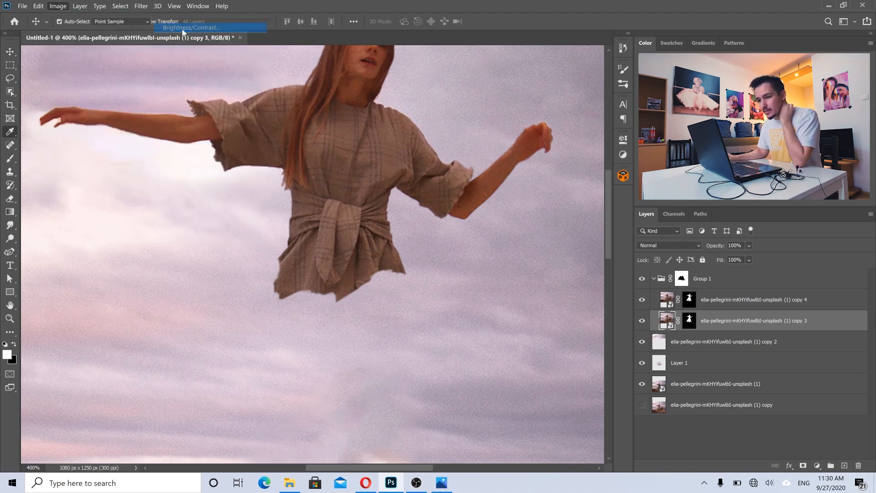
pyautogui.moveTo(410, 146); pyautogui.dragTo(383, 149)
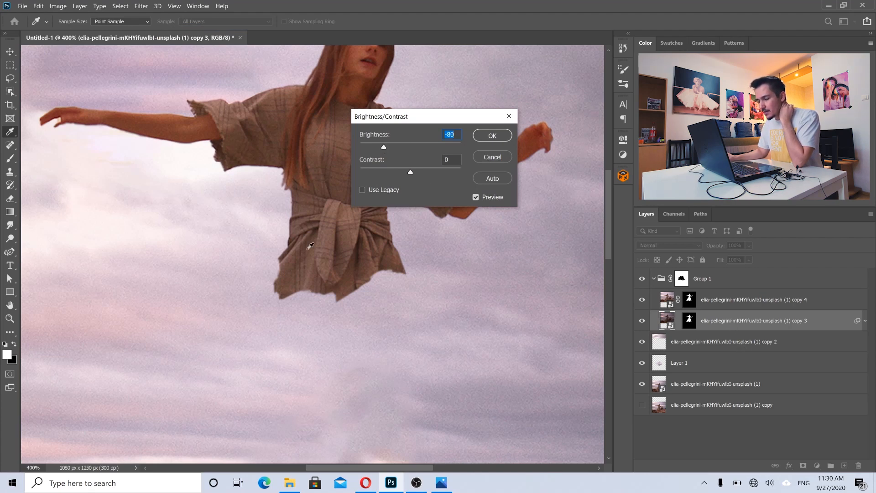
pyautogui.click(492, 135)
pyautogui.press('v')
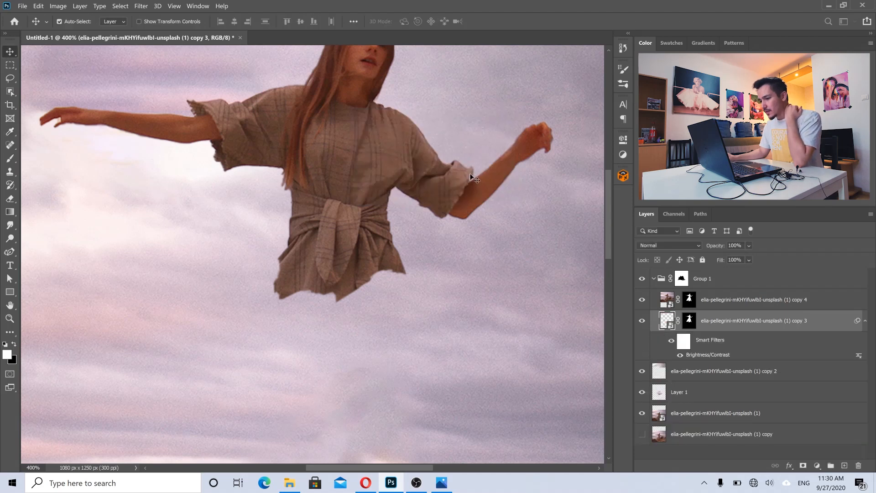
pyautogui.click(642, 302)
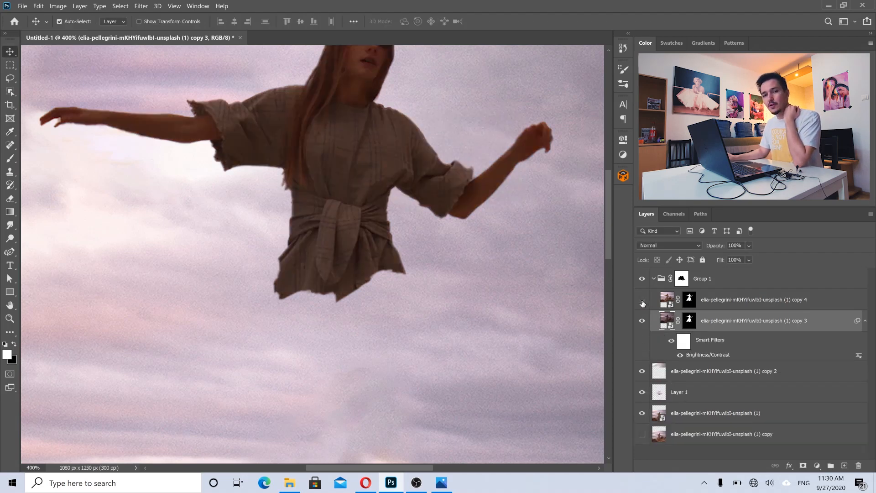
pyautogui.click(642, 301)
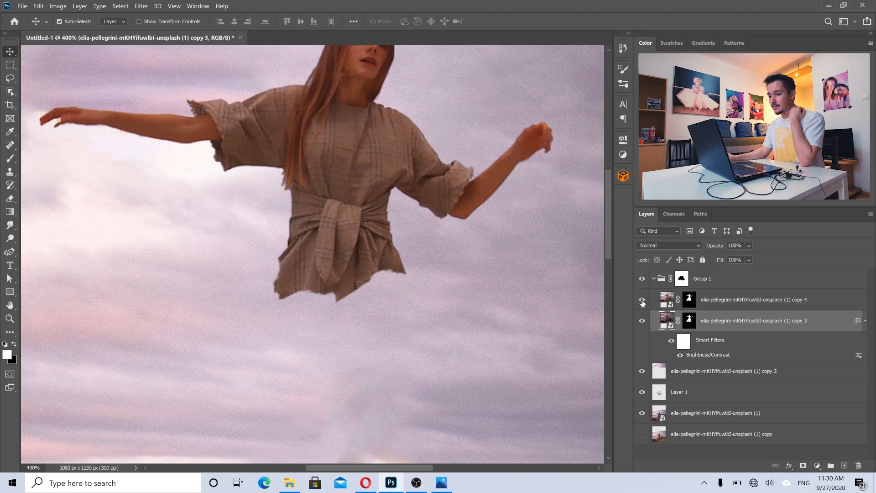
# - Brush black at 40 px on the upper copy's layer mask along the dress hem to reveal the darkened copy beneath
pyautogui.click(723, 302)
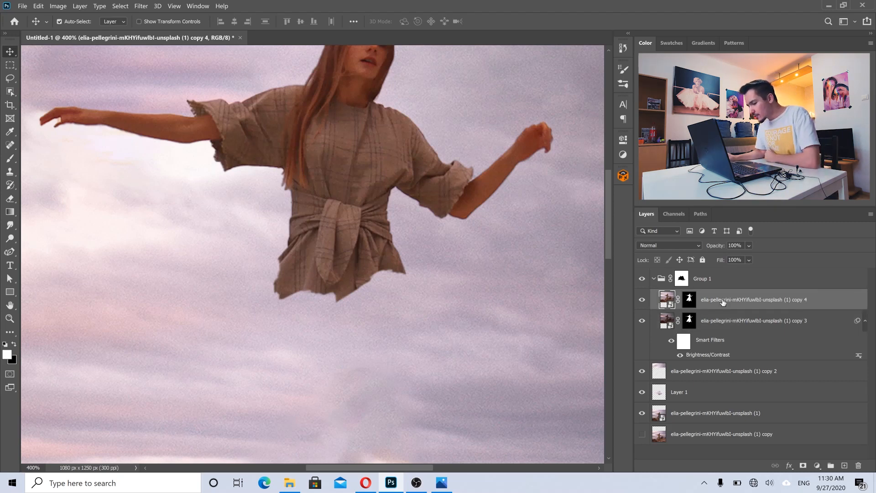
pyautogui.click(689, 302)
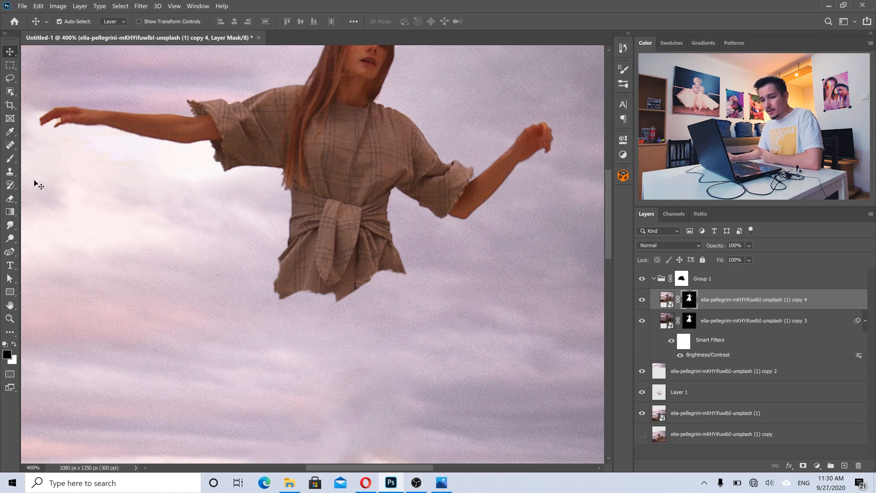
pyautogui.press('b')
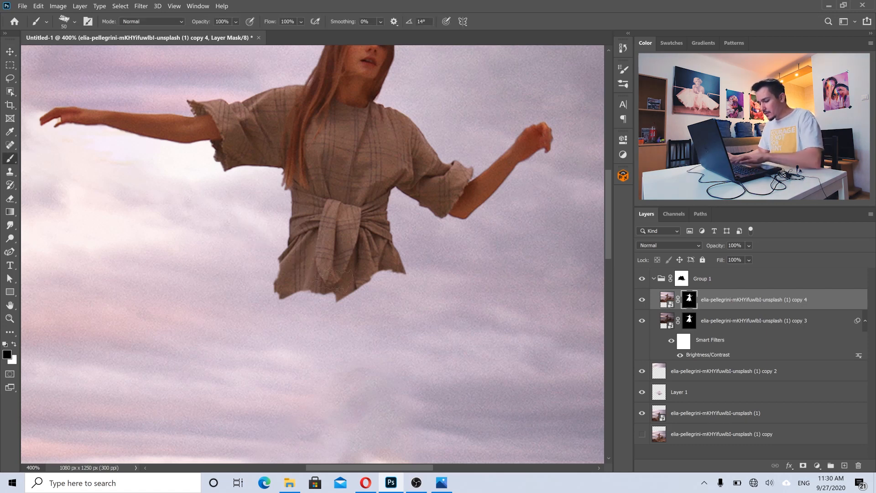
pyautogui.press('[')
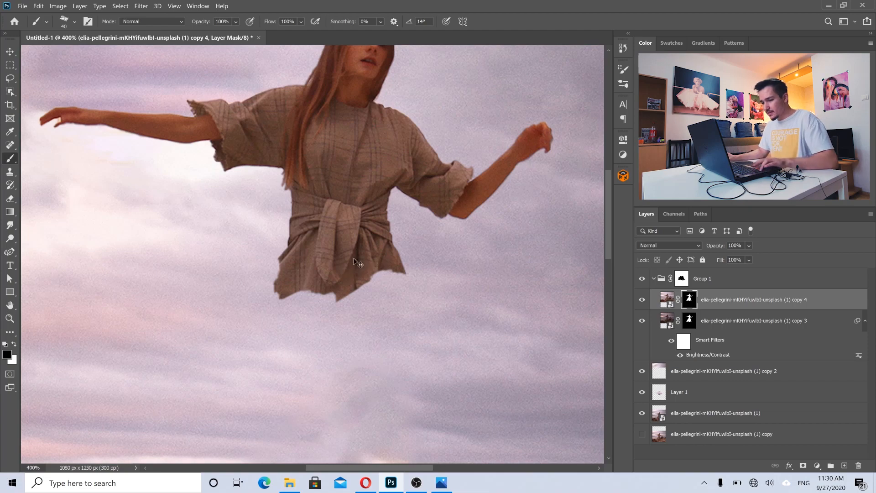
pyautogui.scroll(2, 356, 248)
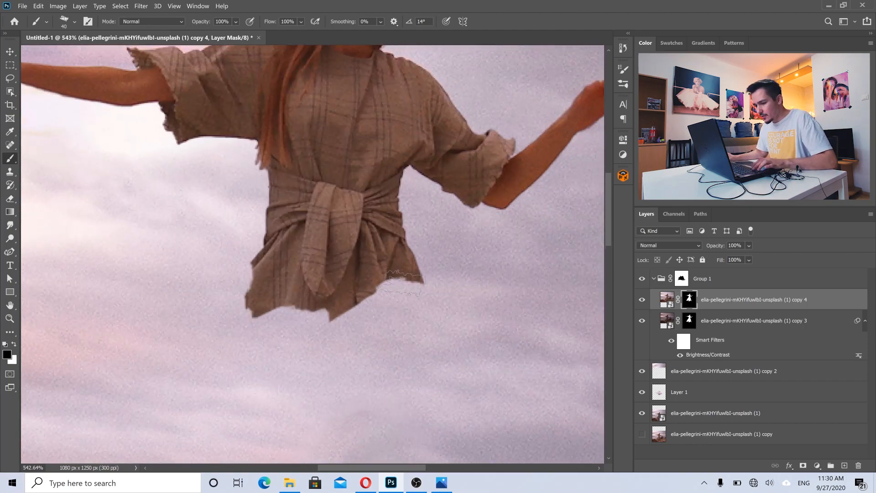
pyautogui.moveTo(403, 283)
pyautogui.mouseDown()
pyautogui.moveTo(348, 267)
pyautogui.moveTo(340, 278)
pyautogui.moveTo(295, 280)
pyautogui.moveTo(246, 302)
pyautogui.mouseUp()
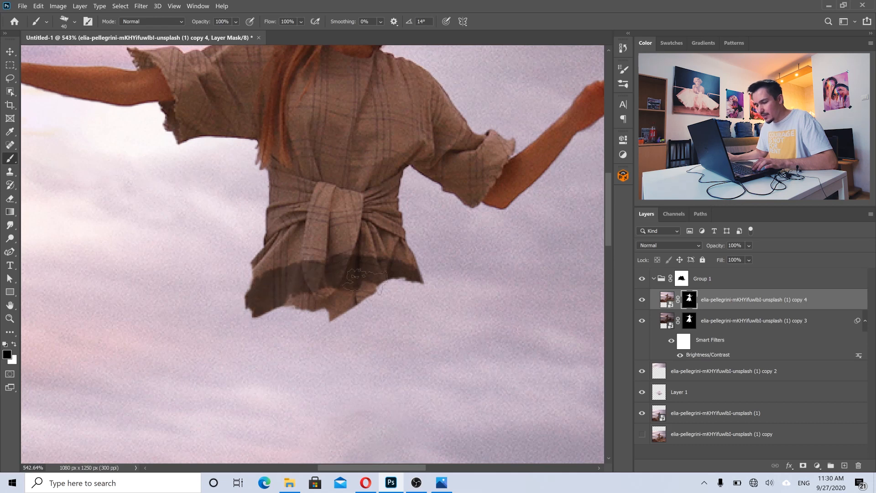
pyautogui.click(643, 322)
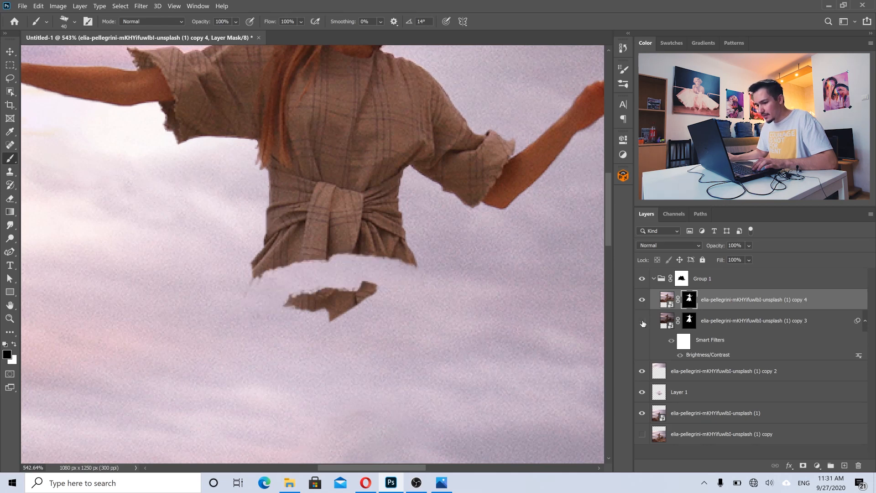
pyautogui.click(642, 321)
pyautogui.moveTo(382, 290)
pyautogui.mouseDown()
pyautogui.moveTo(314, 321)
pyautogui.moveTo(302, 292)
pyautogui.moveTo(339, 319)
pyautogui.mouseUp()
pyautogui.scroll(-6, 365, 268)
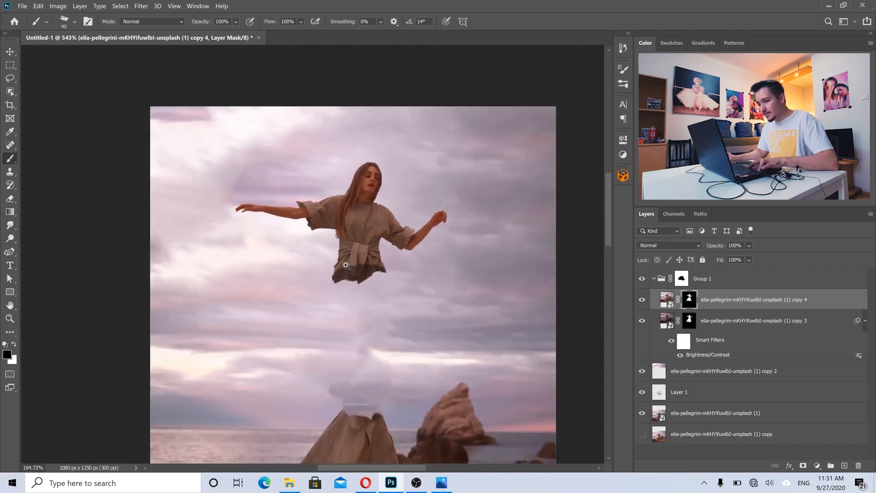
pyautogui.scroll(4, 362, 268)
pyautogui.scroll(3, 356, 270)
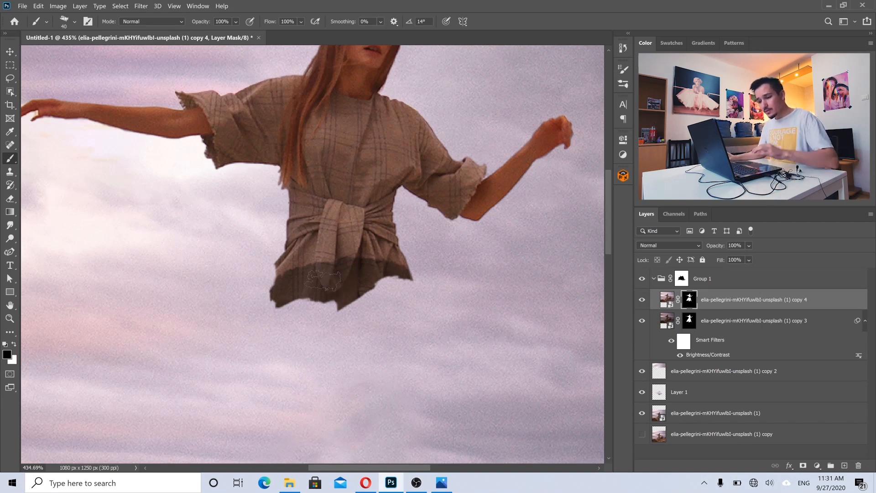
# - Add an empty layer directly above the darkened copy and hide the upper copy of the woman
pyautogui.press('x')
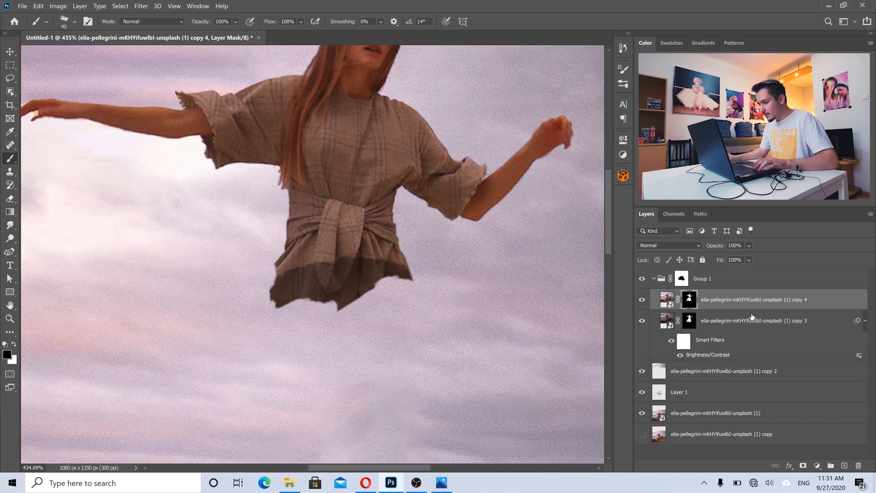
pyautogui.click(754, 324)
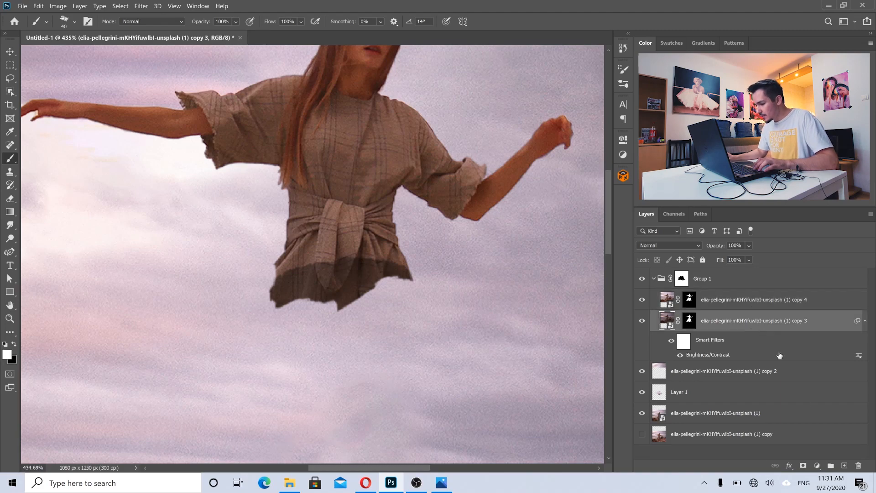
pyautogui.click(844, 466)
pyautogui.moveTo(327, 285); pyautogui.dragTo(365, 262)
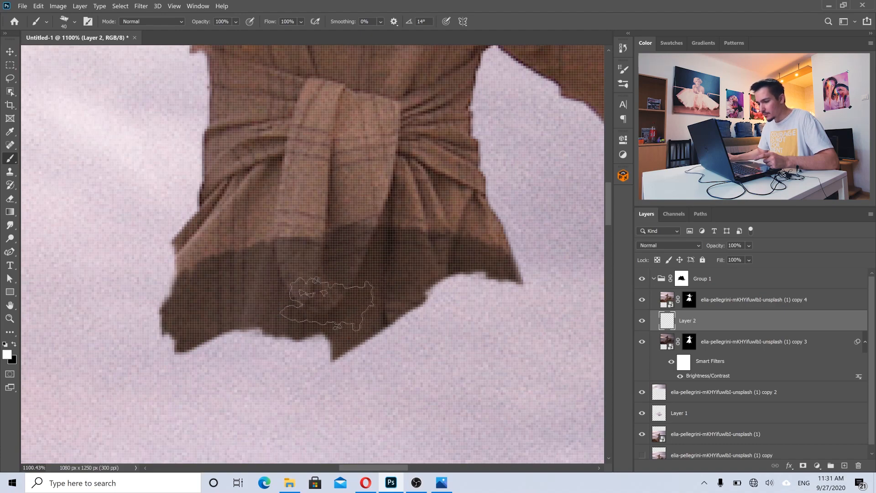
pyautogui.click(643, 301)
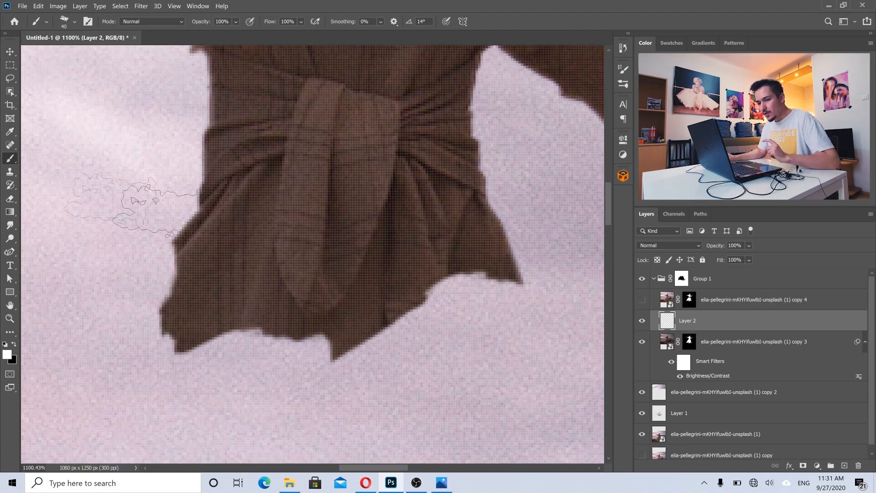
# - Heal away the hanging sash and folds on the darkened lower dress at 25 px brush size, and show the upper copy again
pyautogui.click(11, 146)
pyautogui.press('[')
pyautogui.press('[')
pyautogui.press('[')
pyautogui.press('[')
pyautogui.press('[')
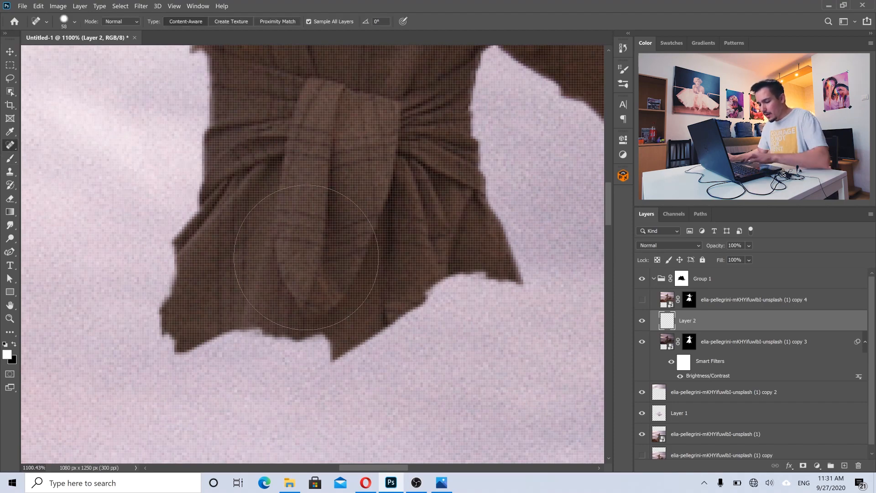
pyautogui.press('[')
pyautogui.moveTo(281, 240)
pyautogui.mouseDown()
pyautogui.moveTo(303, 283)
pyautogui.moveTo(348, 245)
pyautogui.mouseUp()
pyautogui.moveTo(293, 284); pyautogui.dragTo(369, 212)
pyautogui.moveTo(330, 242); pyautogui.dragTo(338, 154)
pyautogui.moveTo(351, 266); pyautogui.dragTo(399, 195)
pyautogui.moveTo(389, 256)
pyautogui.mouseDown()
pyautogui.moveTo(427, 219)
pyautogui.moveTo(448, 225)
pyautogui.moveTo(394, 229)
pyautogui.mouseUp()
pyautogui.moveTo(270, 243); pyautogui.dragTo(242, 257)
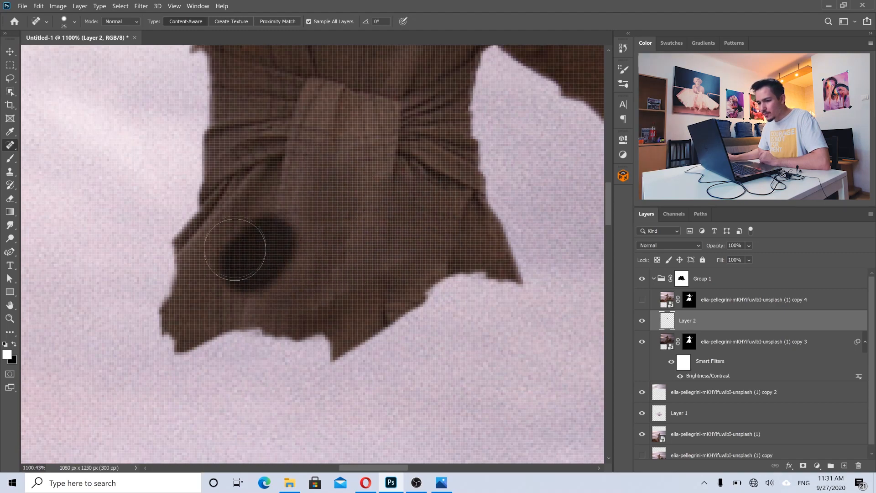
pyautogui.moveTo(257, 211); pyautogui.dragTo(226, 288)
pyautogui.moveTo(306, 285); pyautogui.dragTo(357, 276)
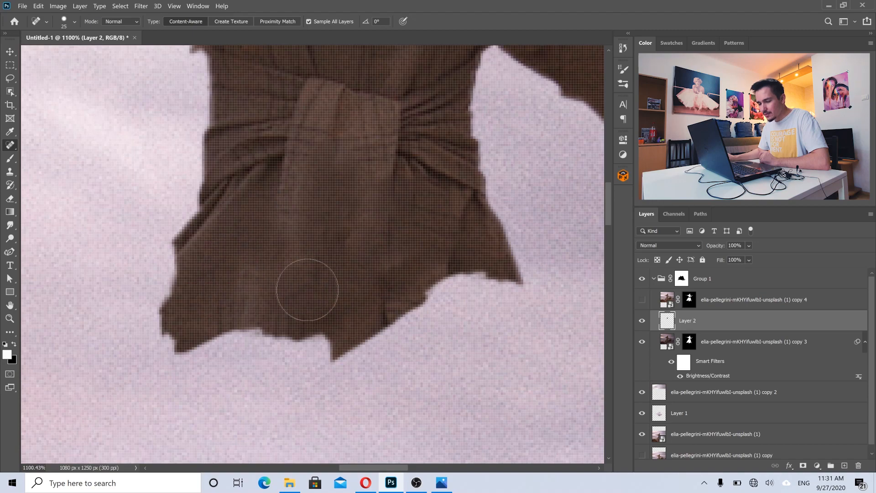
pyautogui.click(643, 301)
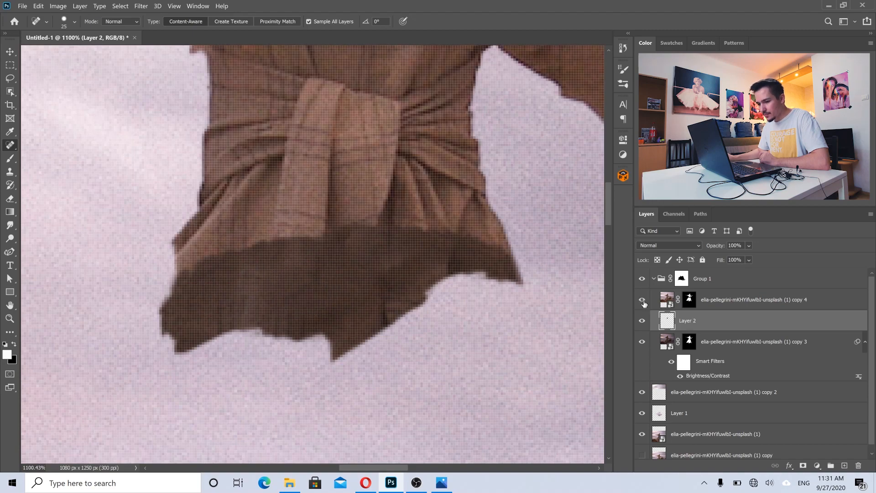
pyautogui.moveTo(417, 219)
pyautogui.mouseDown()
pyautogui.moveTo(397, 222)
pyautogui.moveTo(413, 225)
pyautogui.mouseUp()
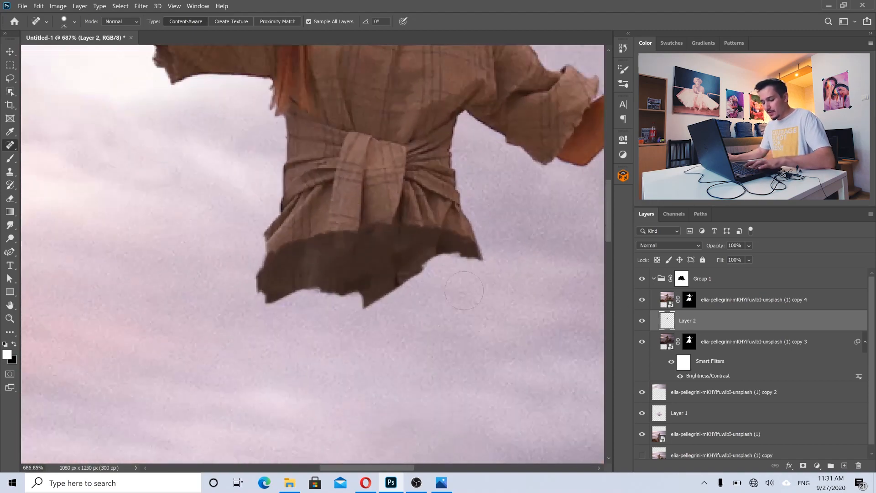
# - Add an empty layer above the upper copy of the woman and reduce the paint brush to 8 px
pyautogui.press('v')
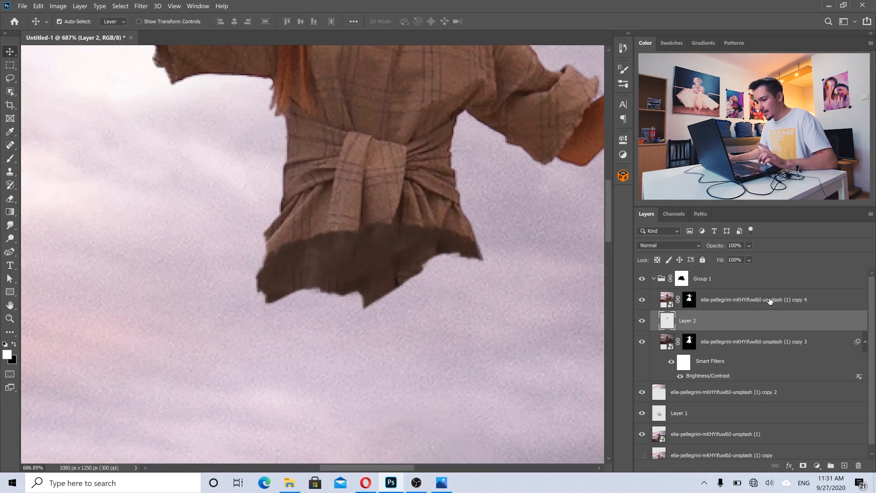
pyautogui.click(753, 304)
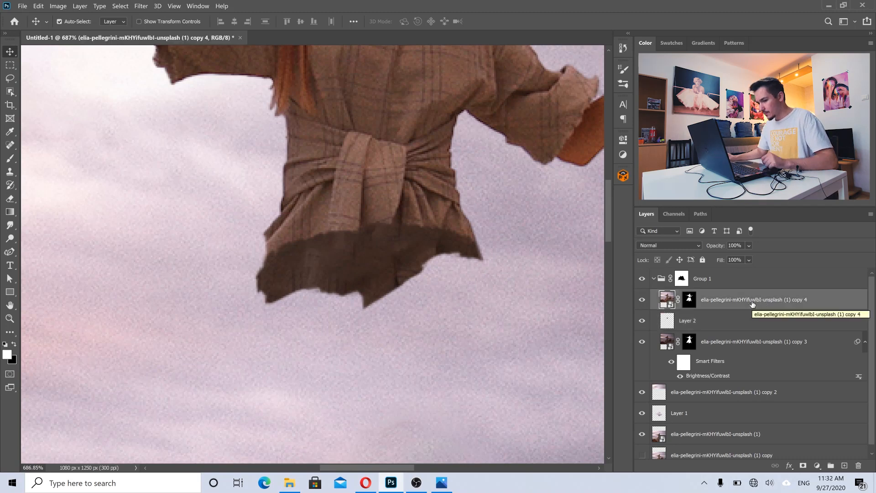
pyautogui.click(845, 466)
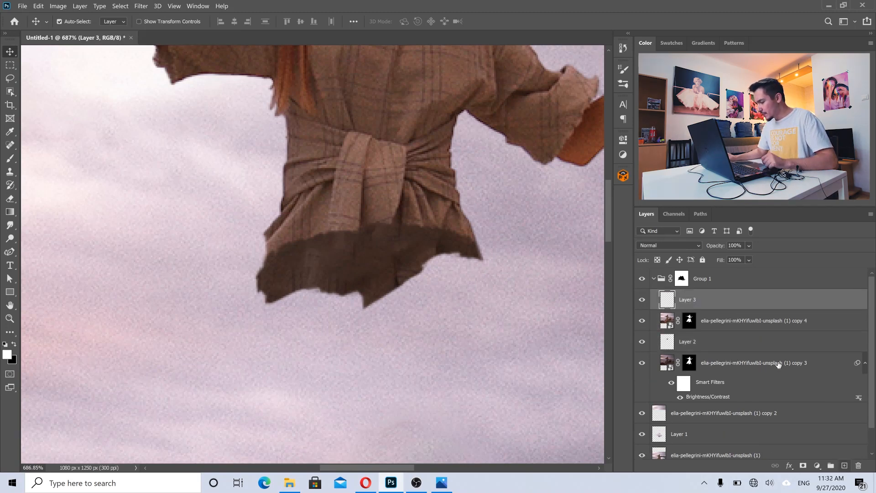
pyautogui.click(10, 158)
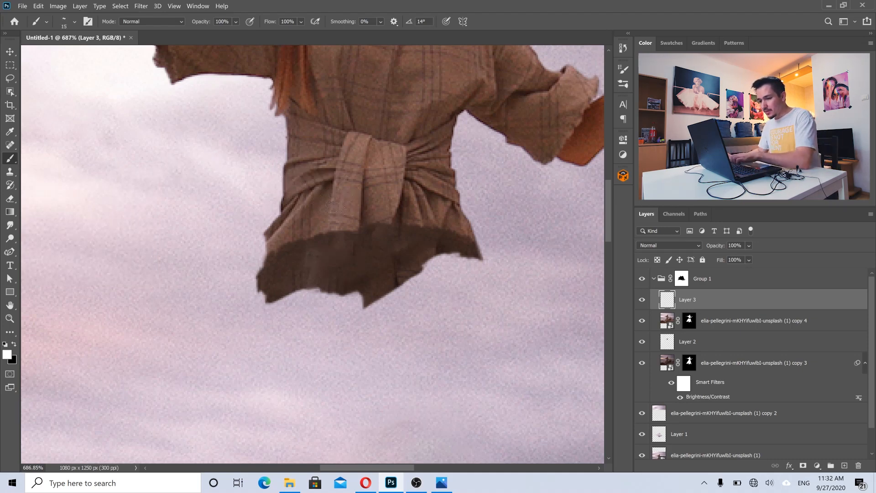
pyautogui.press('[')
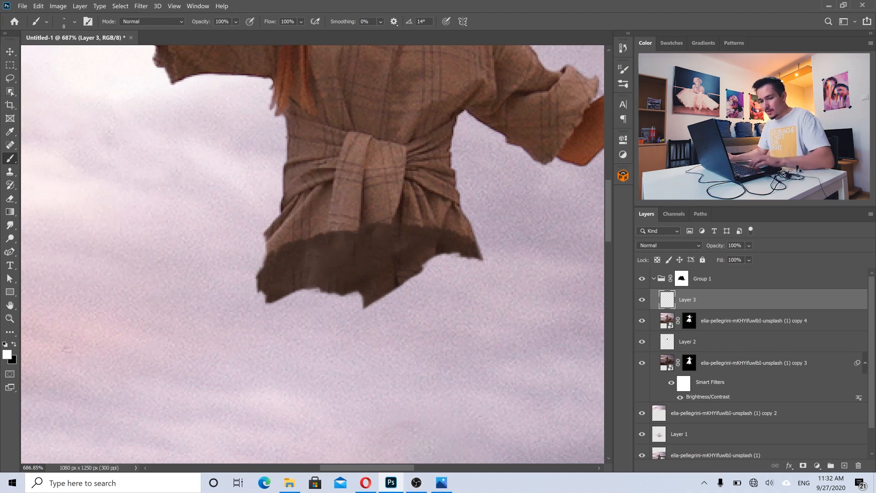
pyautogui.keyDown('ctrl'); pyautogui.click(332, 253); pyautogui.keyUp('ctrl')
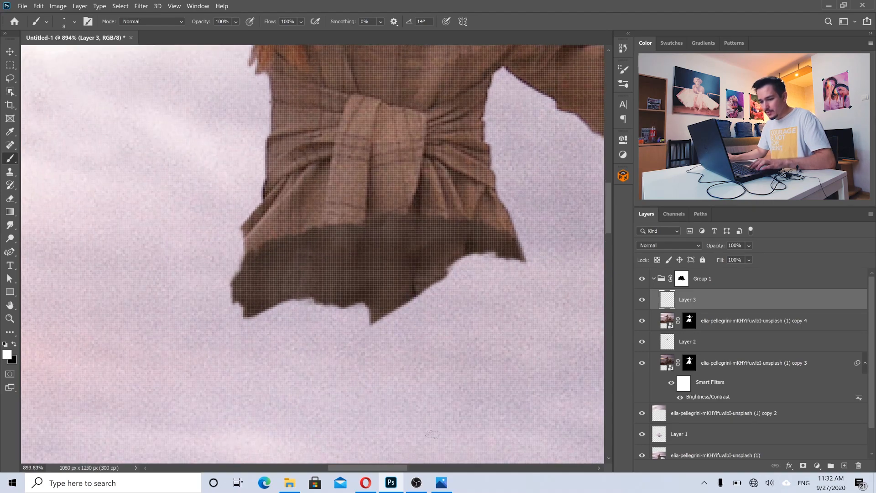
# - Check the torso opening in separated01.png and set the foreground colour to dark red 391313 for the brush
pyautogui.click(445, 486)
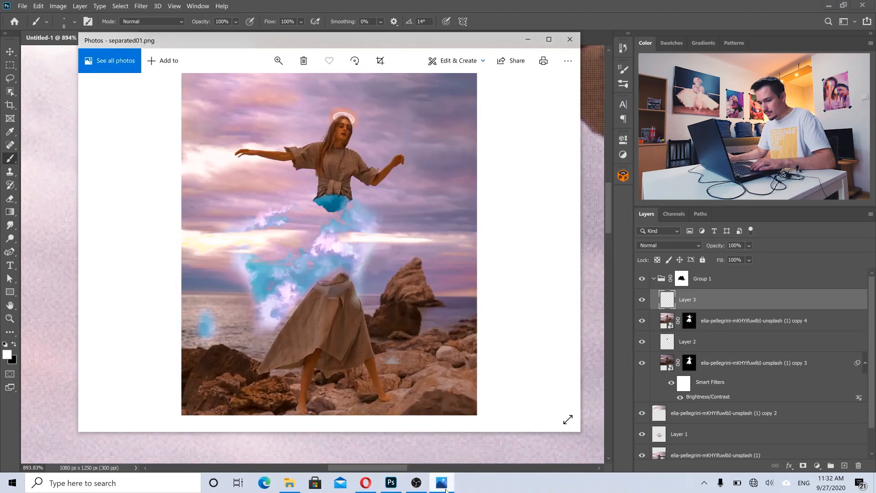
pyautogui.click(445, 487)
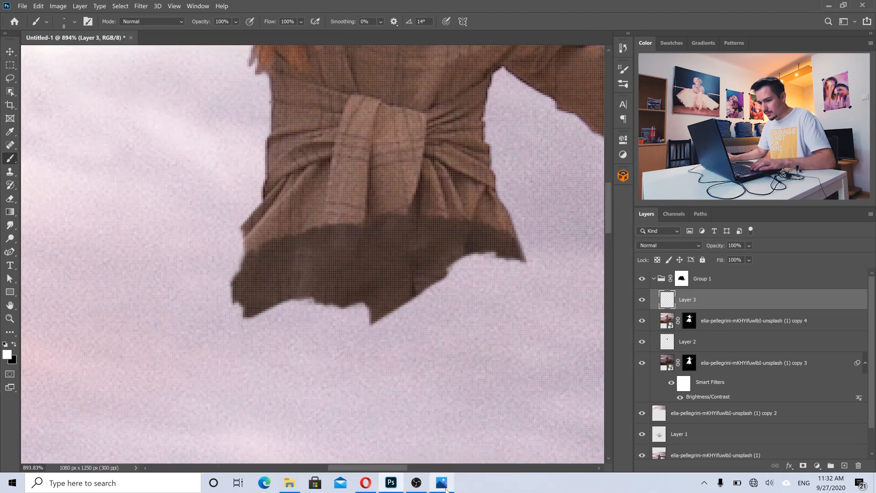
pyautogui.click(9, 356)
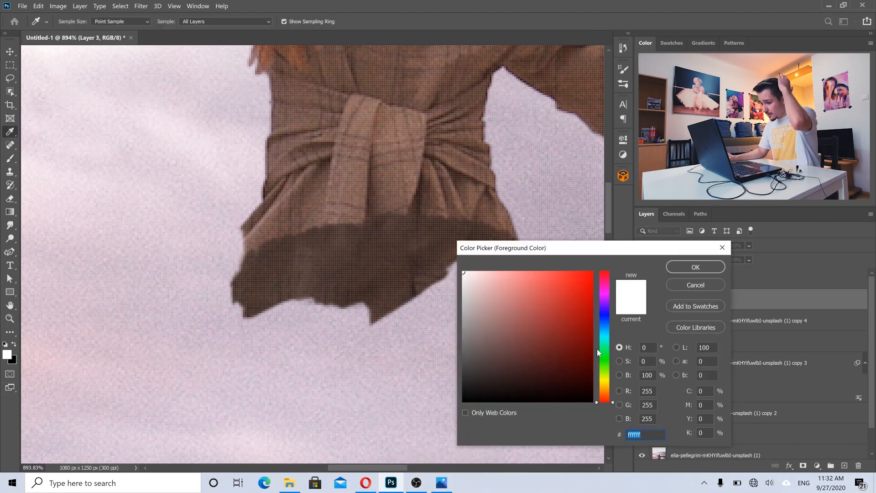
pyautogui.moveTo(580, 355)
pyautogui.mouseDown()
pyautogui.moveTo(574, 369)
pyautogui.moveTo(549, 365)
pyautogui.moveTo(550, 375)
pyautogui.mouseUp()
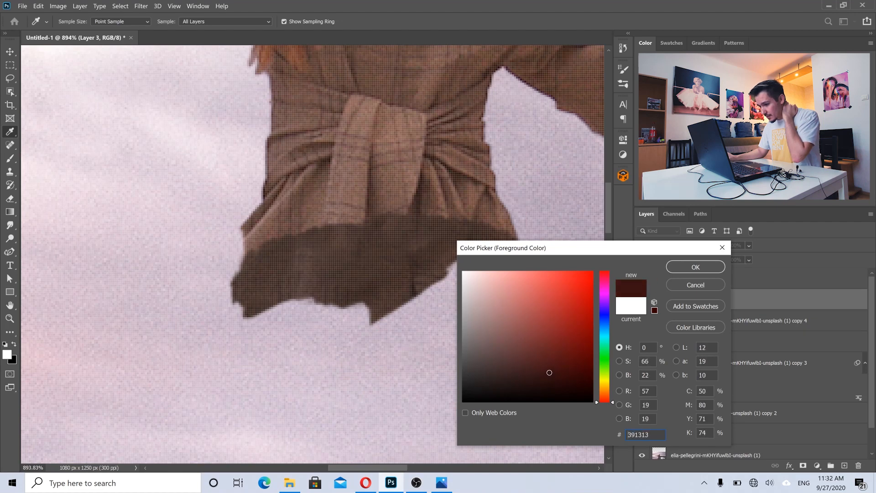
pyautogui.click(694, 267)
pyautogui.press('b')
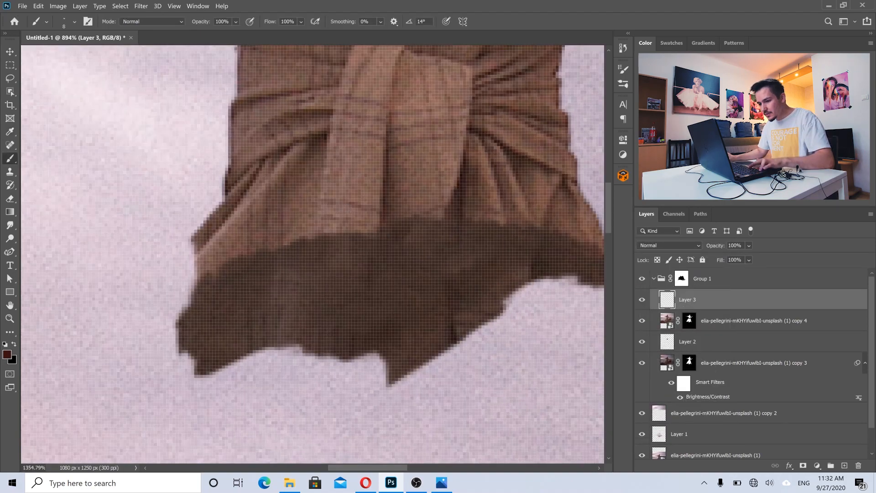
# - Try painting a thin dark red line along the dress edge above the torso opening, reducing the brush to 4 px
pyautogui.scroll(2, 340, 230)
pyautogui.moveTo(342, 232); pyautogui.dragTo(290, 244)
pyautogui.press('[')
pyautogui.press('[')
pyautogui.press('[')
pyautogui.press('[')
pyautogui.scroll(-11, 324, 231)
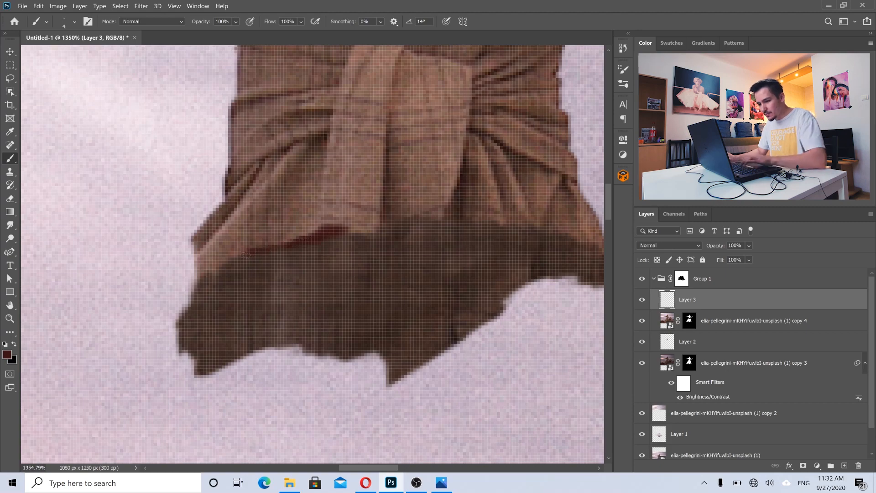
pyautogui.scroll(8, 324, 231)
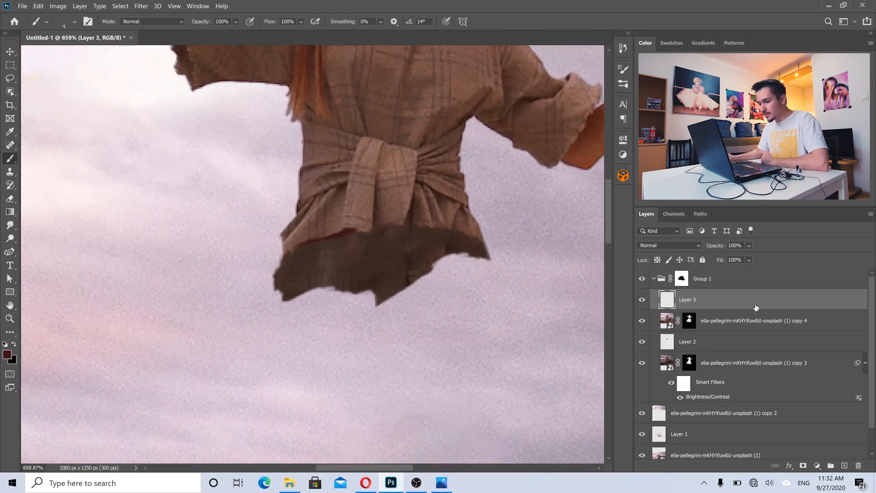
# - Preview the Soft Light blend mode on the painted layer, return it to Normal and remove the red edge line
pyautogui.click(652, 248)
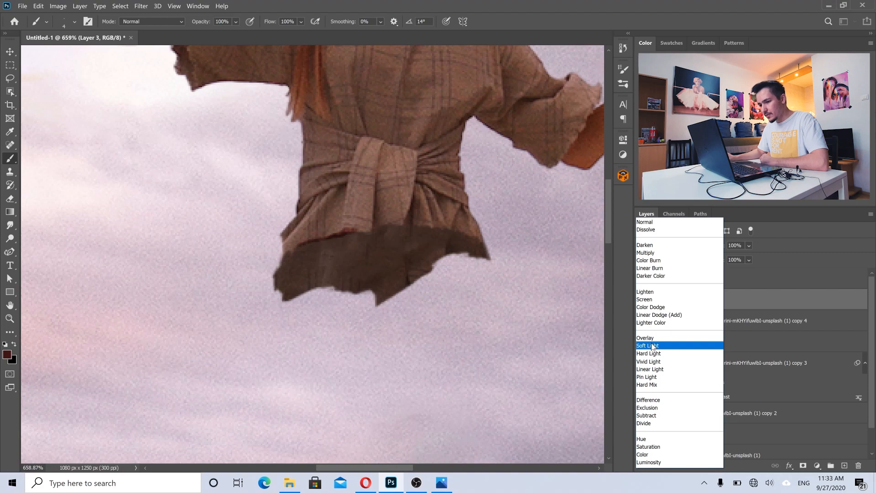
pyautogui.click(644, 222)
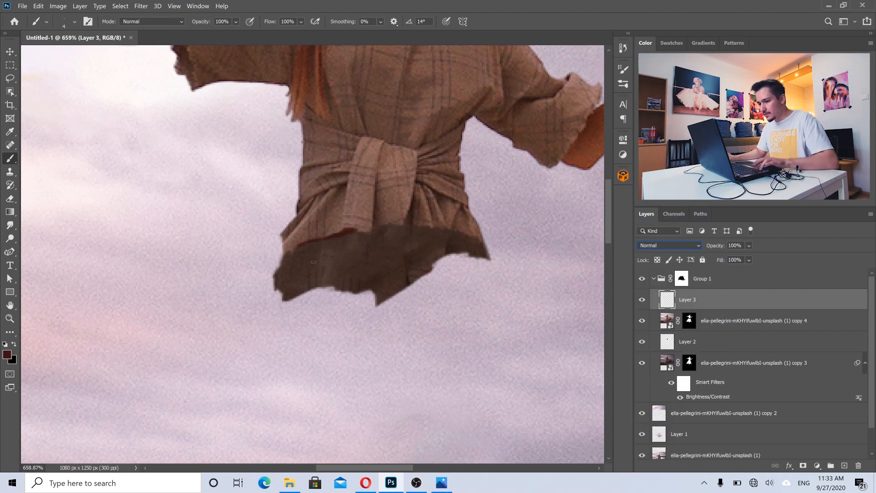
pyautogui.keyDown('ctrl'); pyautogui.click(292, 241); pyautogui.keyUp('ctrl')
pyautogui.moveTo(292, 240); pyautogui.dragTo(330, 274)
pyautogui.moveTo(443, 276); pyautogui.dragTo(379, 272)
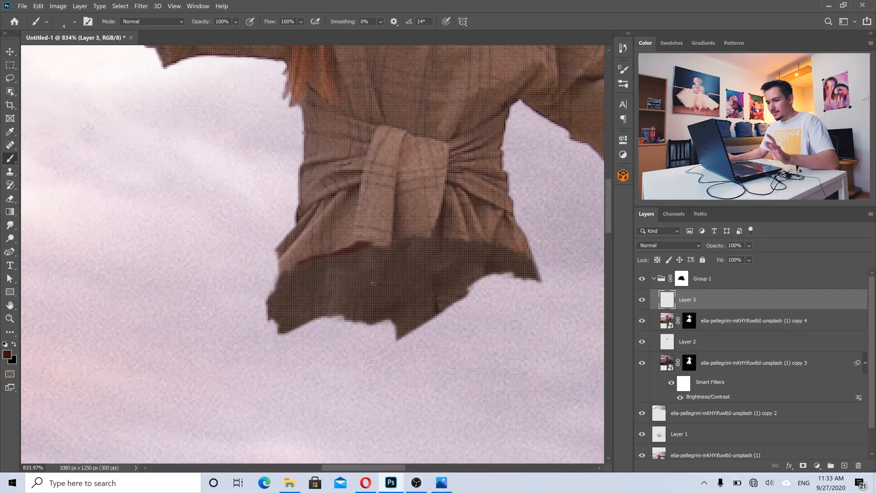
pyautogui.press('e')
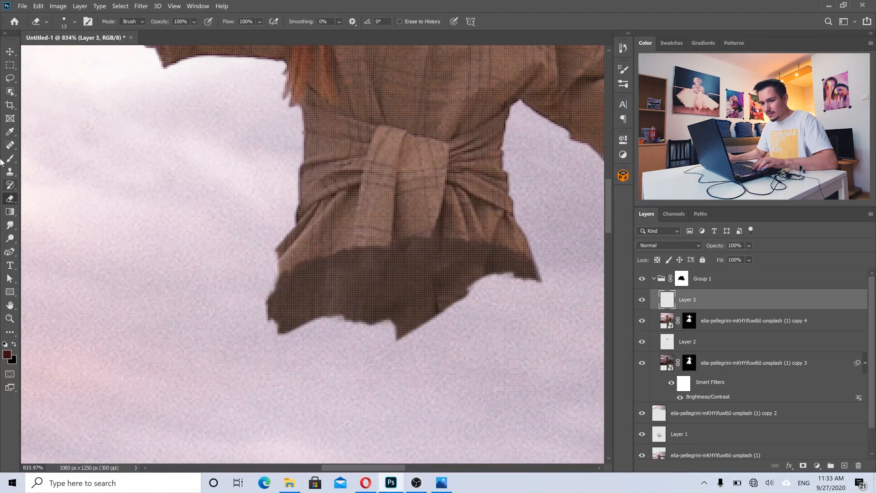
# - Set the foreground colour to dark brown 301d10 for the paint brush
pyautogui.click(10, 158)
pyautogui.click(7, 355)
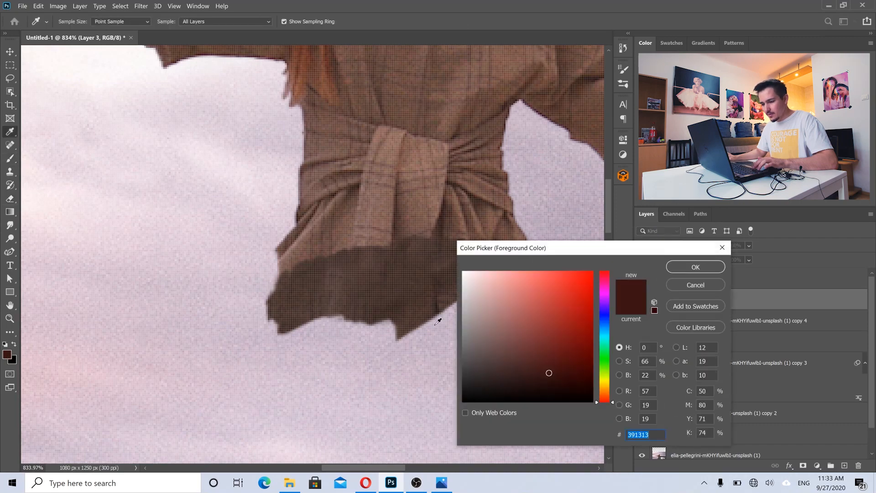
pyautogui.moveTo(601, 400); pyautogui.dragTo(601, 394)
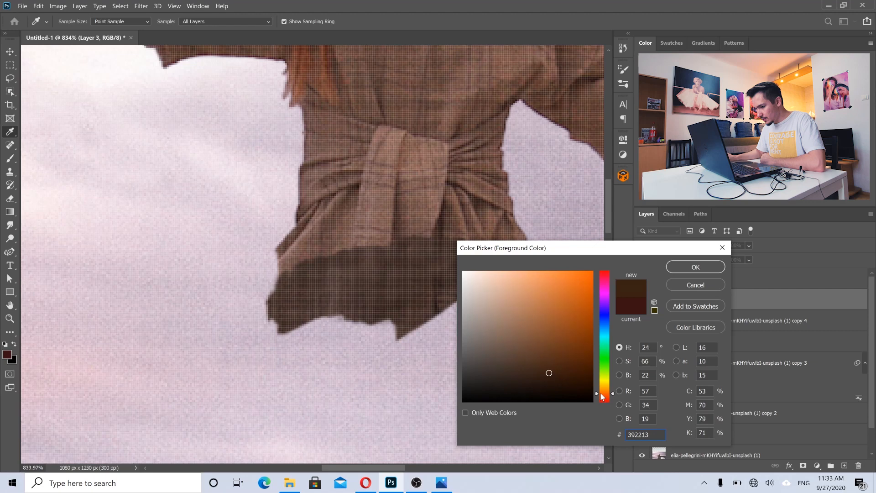
pyautogui.click(549, 378)
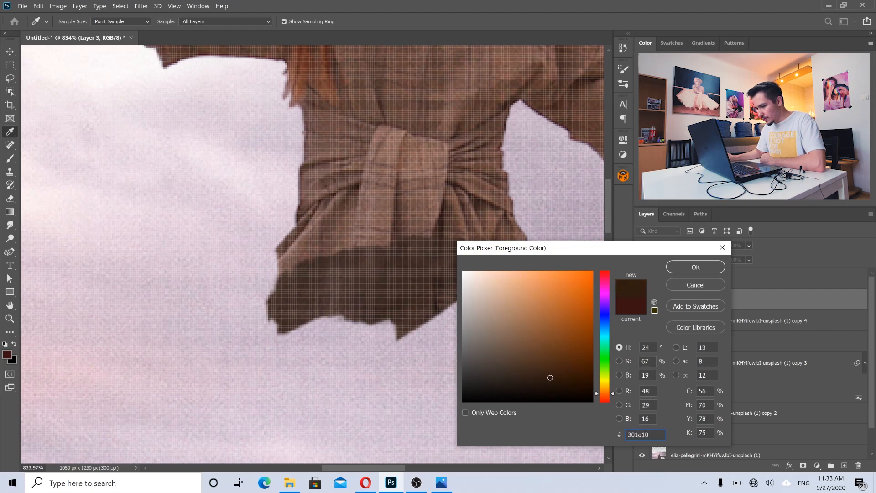
pyautogui.click(695, 268)
pyautogui.press('b')
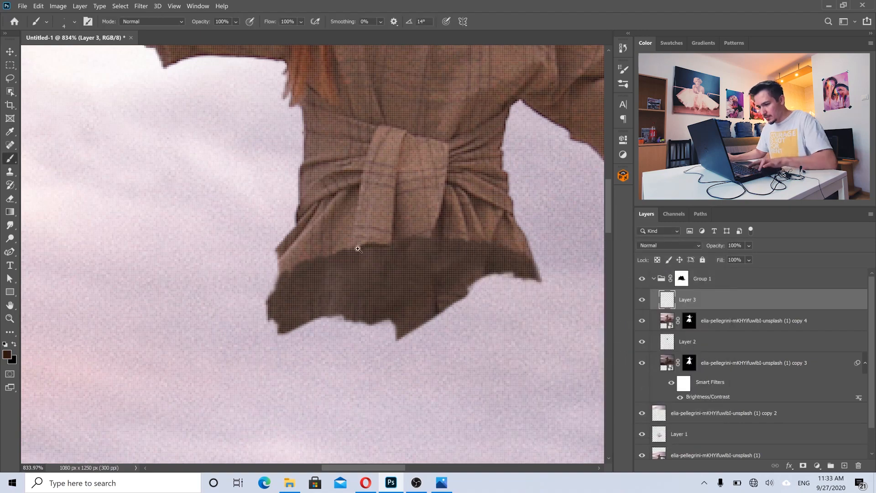
# - Paint a thin dark brown shadow line along the dress edge above the torso opening, starting from its left end
pyautogui.scroll(2, 361, 246)
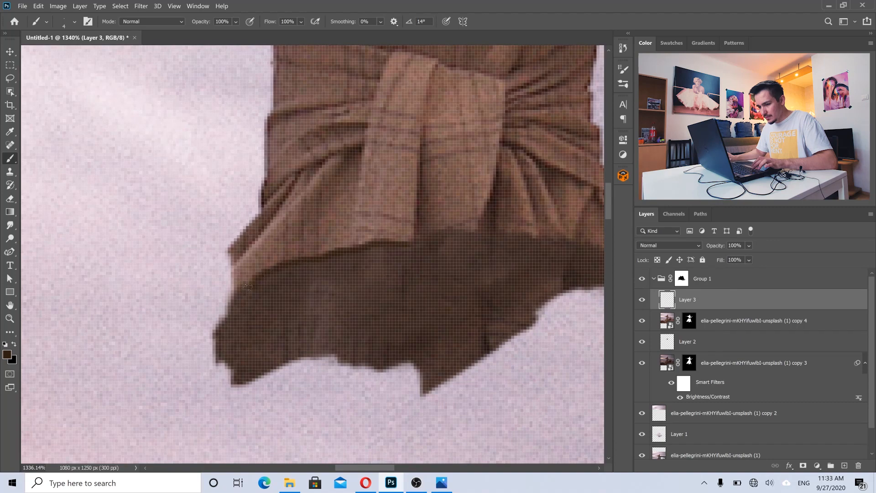
pyautogui.moveTo(247, 286); pyautogui.dragTo(232, 295)
pyautogui.scroll(-1, 226, 321)
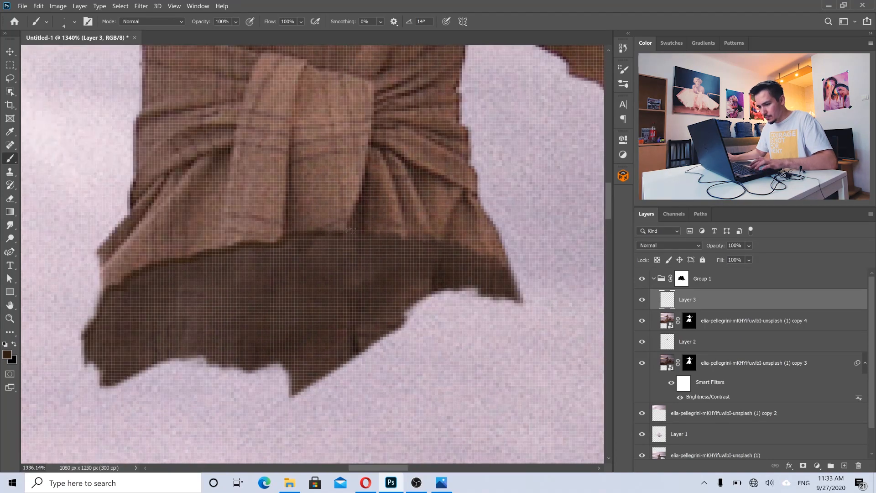
pyautogui.scroll(-3, 370, 246)
pyautogui.scroll(5, 370, 247)
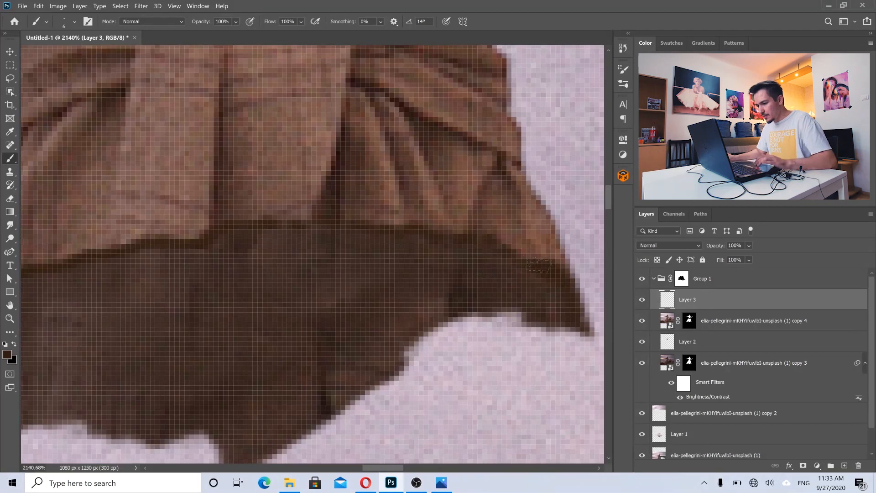
# - Set the brush to a 55° angle and 4 px size, and finish the dark brown line along the remaining dress edge
pyautogui.click(74, 22)
pyautogui.click(321, 4)
pyautogui.press('[')
pyautogui.press('[')
pyautogui.moveTo(497, 236); pyautogui.dragTo(237, 218)
pyautogui.moveTo(188, 246)
pyautogui.mouseDown()
pyautogui.moveTo(429, 222)
pyautogui.moveTo(276, 235)
pyautogui.moveTo(191, 269)
pyautogui.moveTo(157, 299)
pyautogui.moveTo(156, 319)
pyautogui.mouseUp()
pyautogui.scroll(-6, 155, 321)
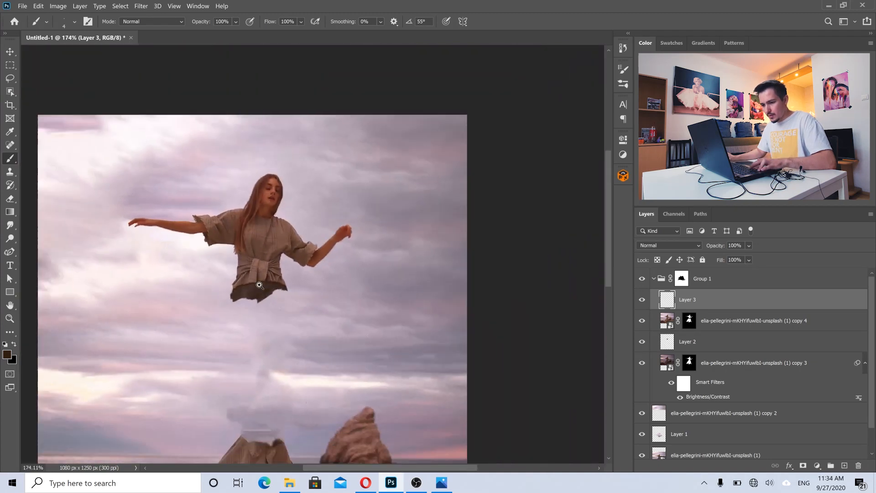
pyautogui.scroll(1, 155, 320)
pyautogui.moveTo(284, 277); pyautogui.dragTo(303, 245)
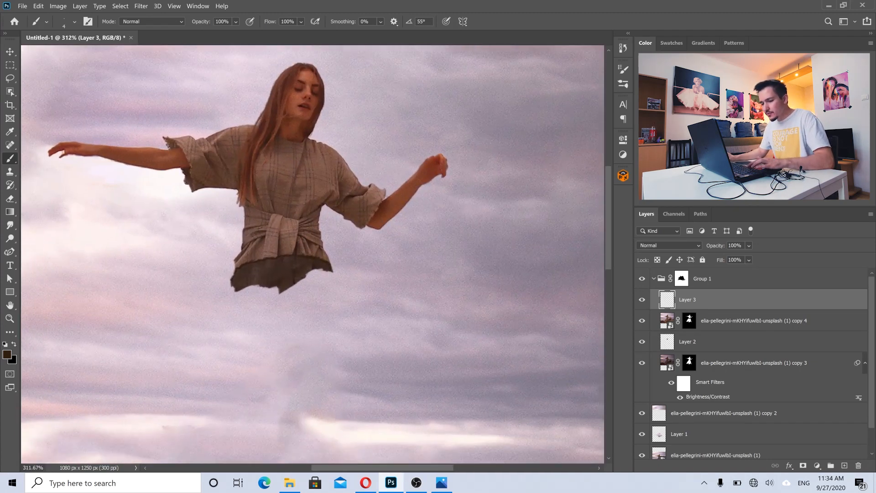
# - Set the Brightness/Contrast filter of the darkened copy 3 layer to brightness -63 and contrast 0
pyautogui.click(743, 368)
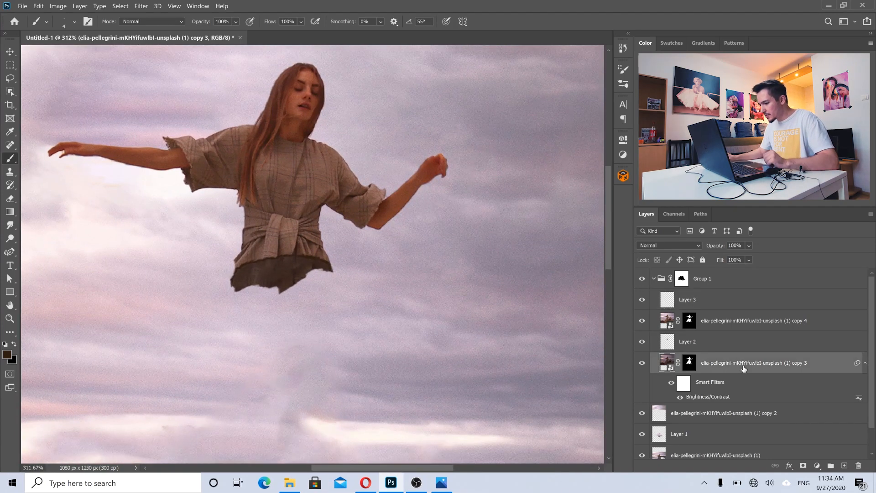
pyautogui.doubleClick(716, 397)
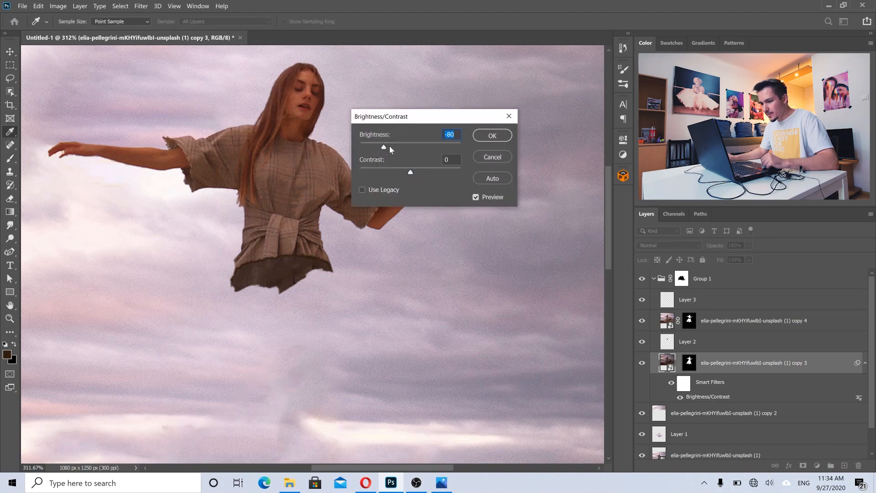
pyautogui.moveTo(389, 148); pyautogui.dragTo(391, 148)
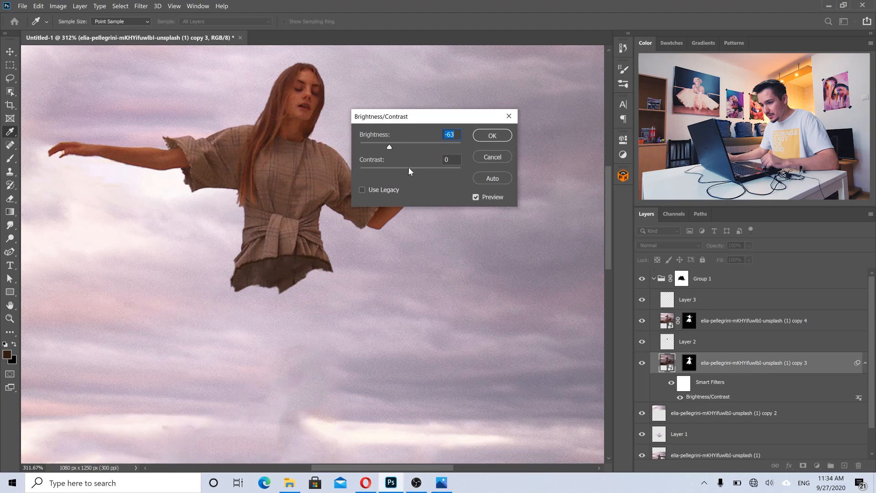
pyautogui.moveTo(410, 171); pyautogui.dragTo(436, 172)
pyautogui.moveTo(383, 171); pyautogui.dragTo(424, 172)
pyautogui.write('0')
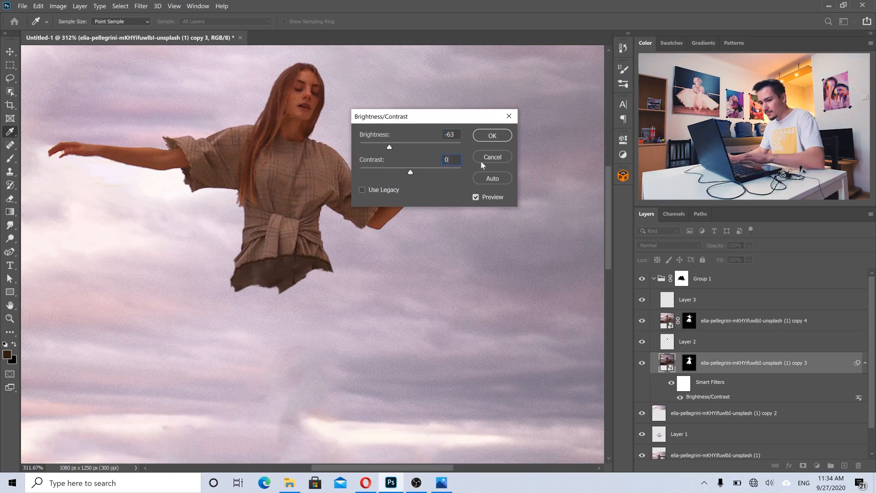
pyautogui.click(488, 137)
pyautogui.hotkey('ctrl', '0')
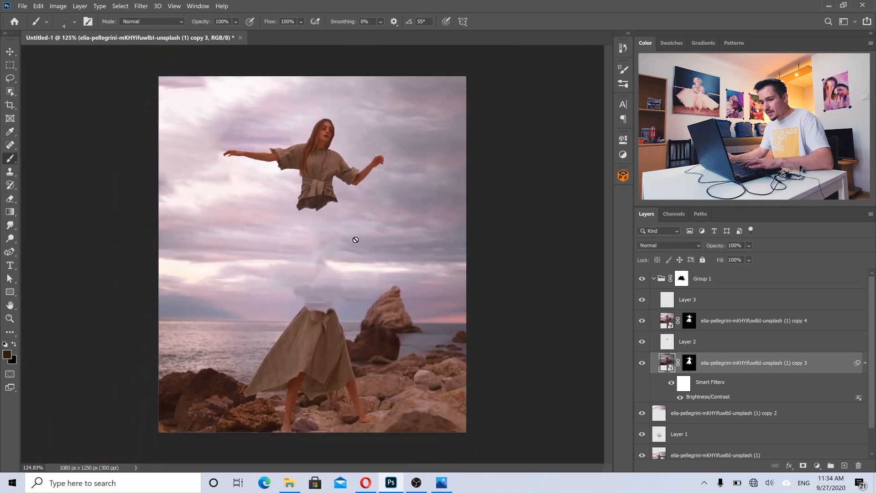
# - Compare the floating torso's opening with separated01.png and examine the cut upper edge of the skirt
pyautogui.press('v')
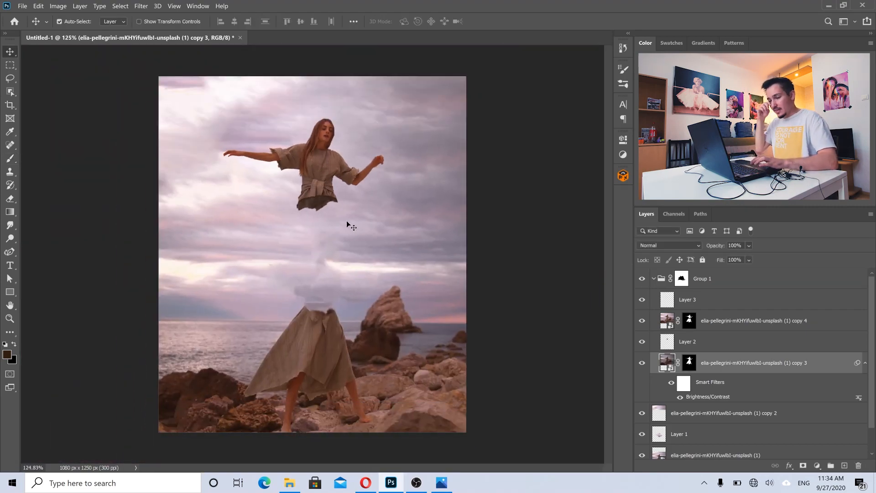
pyautogui.scroll(3, 317, 208)
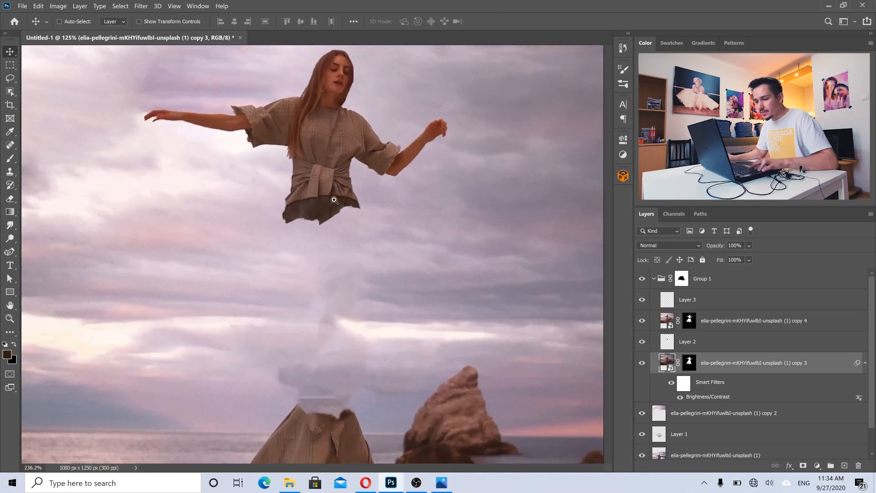
pyautogui.click(442, 483)
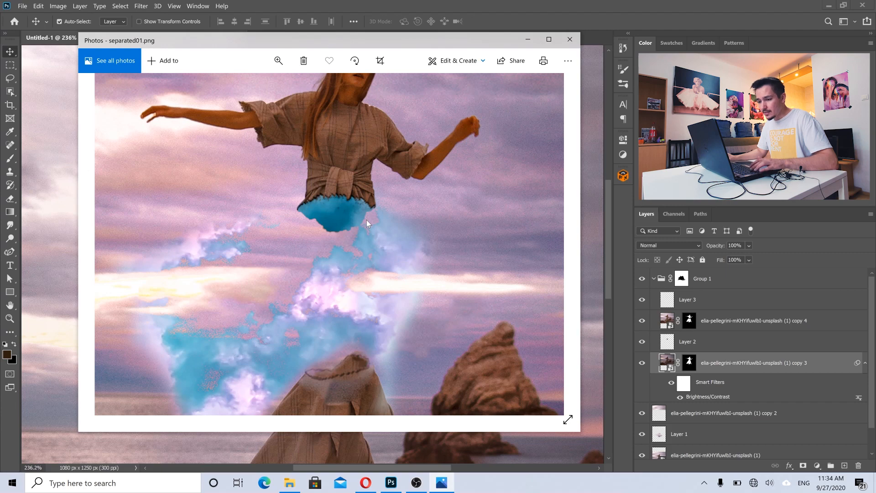
pyautogui.click(384, 3)
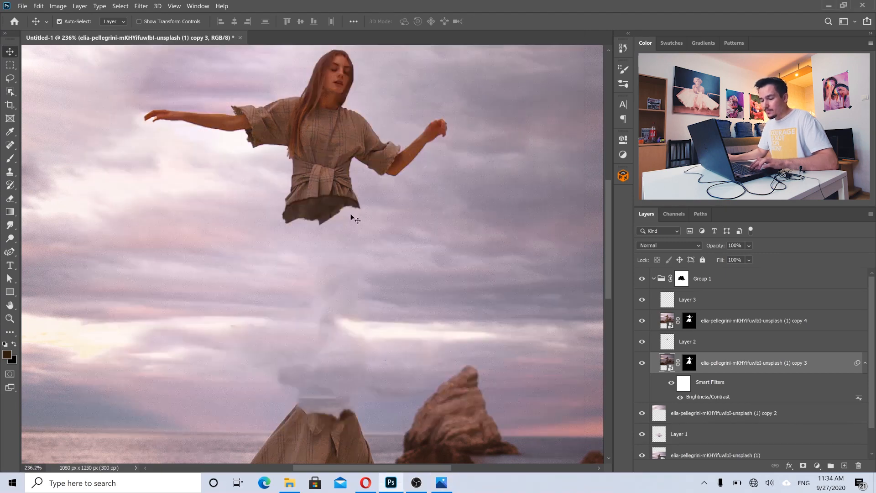
pyautogui.moveTo(334, 327); pyautogui.dragTo(334, 290)
pyautogui.moveTo(343, 235); pyautogui.dragTo(322, 236)
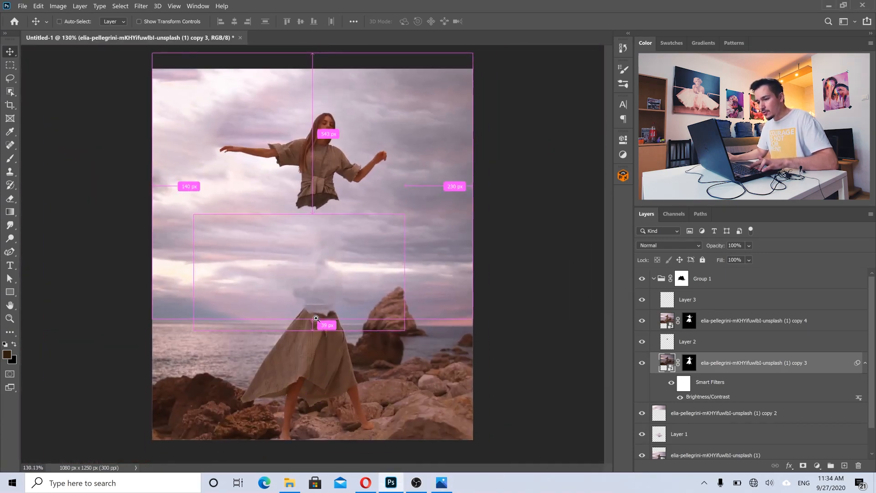
pyautogui.moveTo(320, 192); pyautogui.dragTo(349, 192)
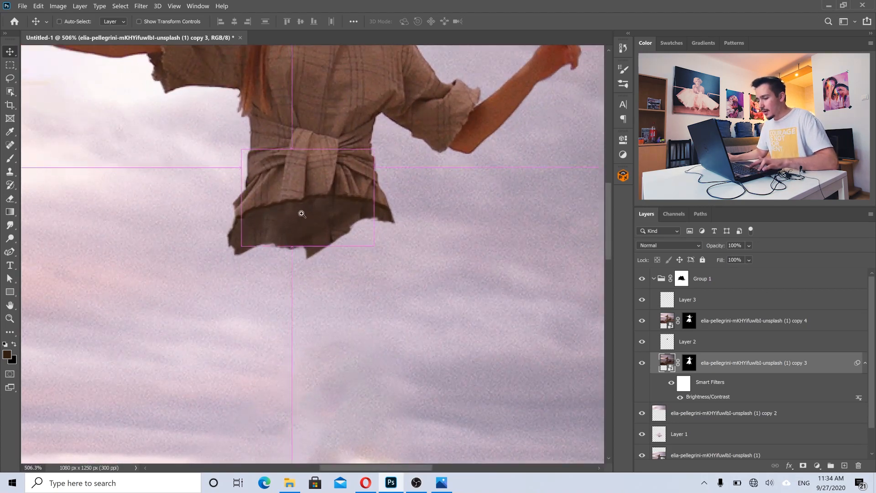
pyautogui.moveTo(297, 209); pyautogui.dragTo(313, 209)
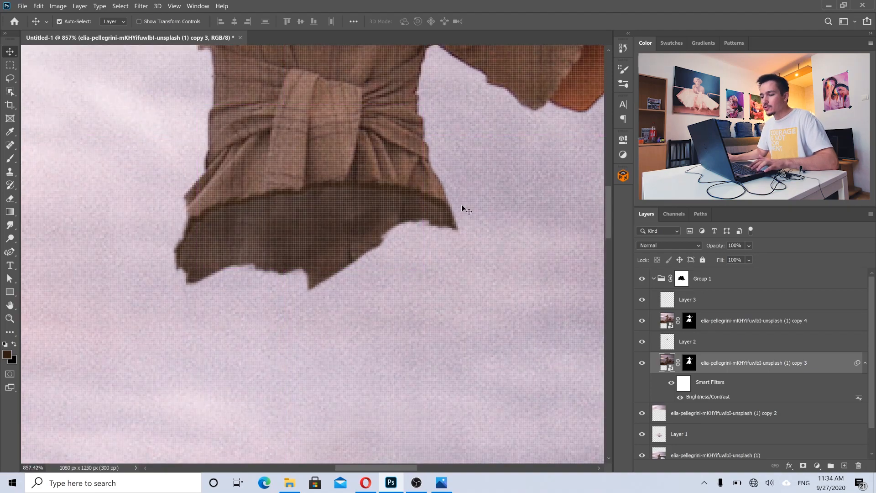
pyautogui.moveTo(340, 205); pyautogui.dragTo(311, 203)
pyautogui.moveTo(388, 317); pyautogui.dragTo(391, 209)
pyautogui.moveTo(363, 323); pyautogui.dragTo(366, 303)
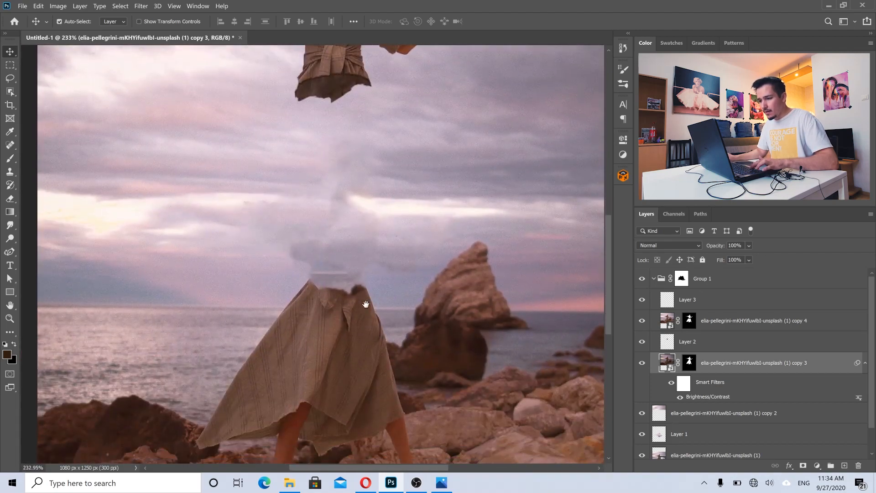
pyautogui.hotkey('ctrl', 'space')
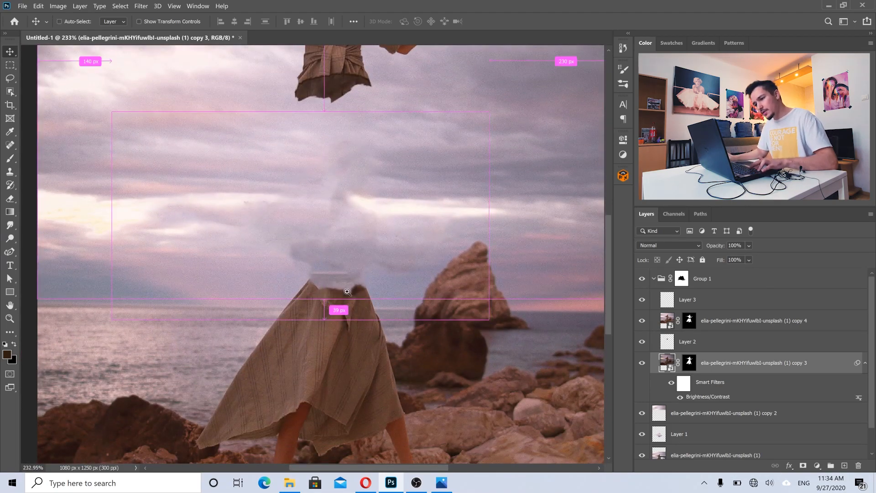
pyautogui.click(327, 298)
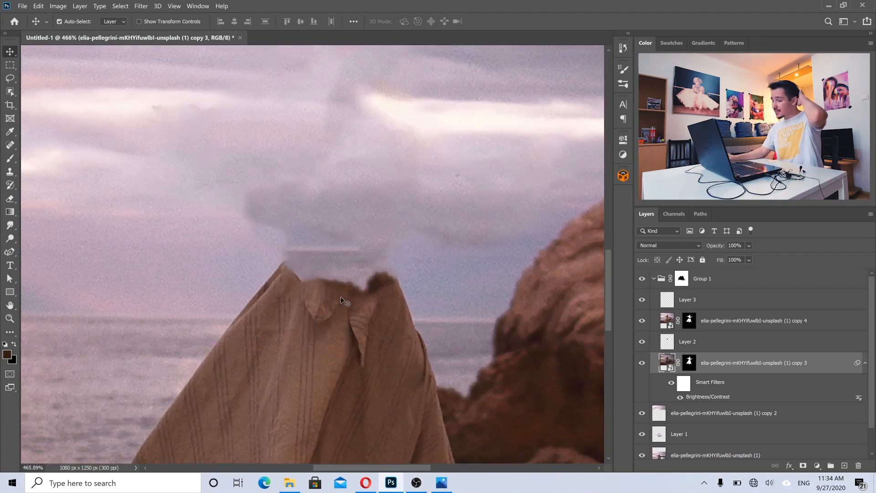
pyautogui.click(417, 483)
pyautogui.click(422, 486)
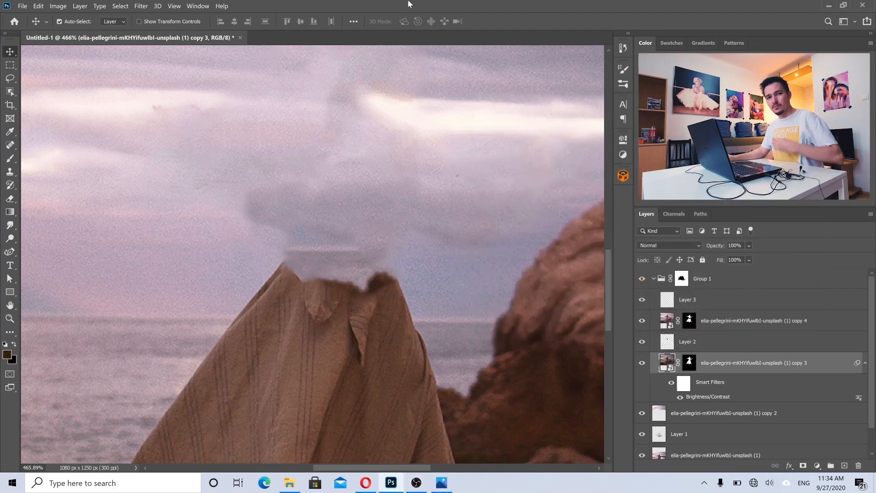
# - Collapse Group 1 and convert Layer 1 and the visible elia-pellegrini-mKHYifuwlbI-unsplash (1) layer into one smart object
pyautogui.moveTo(361, 222); pyautogui.dragTo(382, 194)
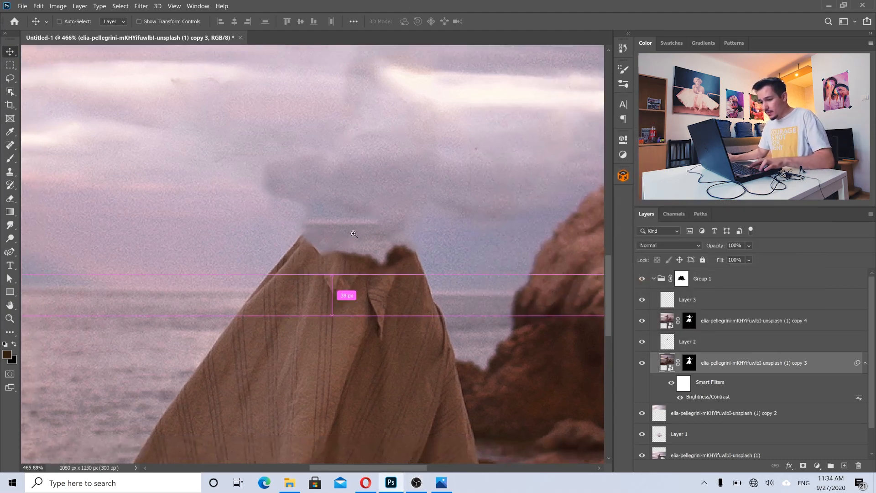
pyautogui.keyDown('ctrl'); pyautogui.click(353, 237); pyautogui.keyUp('ctrl')
pyautogui.scroll(-5, 433, 258)
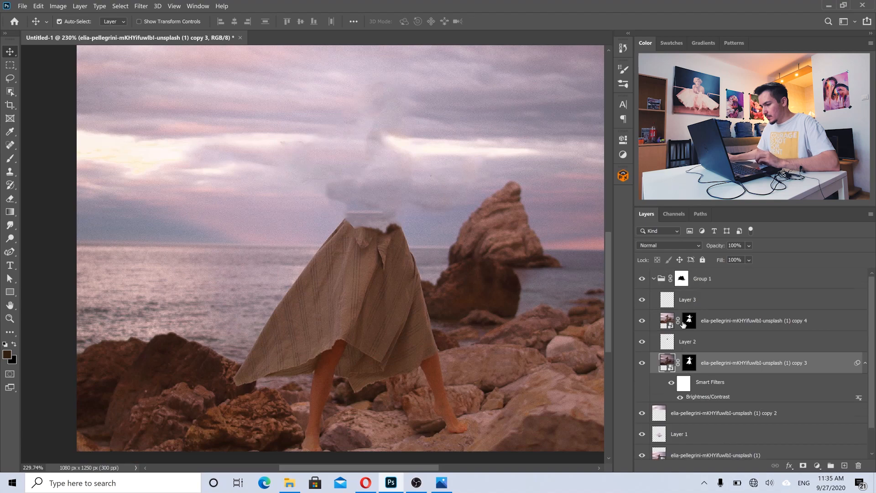
pyautogui.click(654, 279)
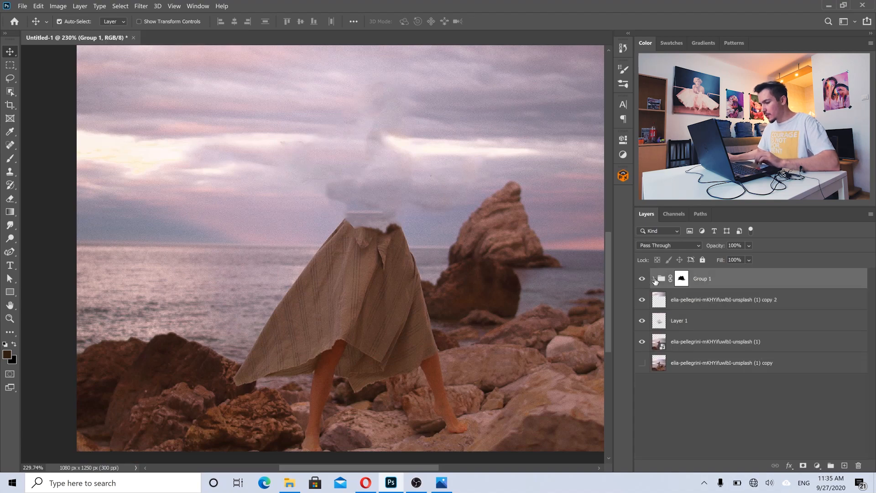
pyautogui.click(706, 331)
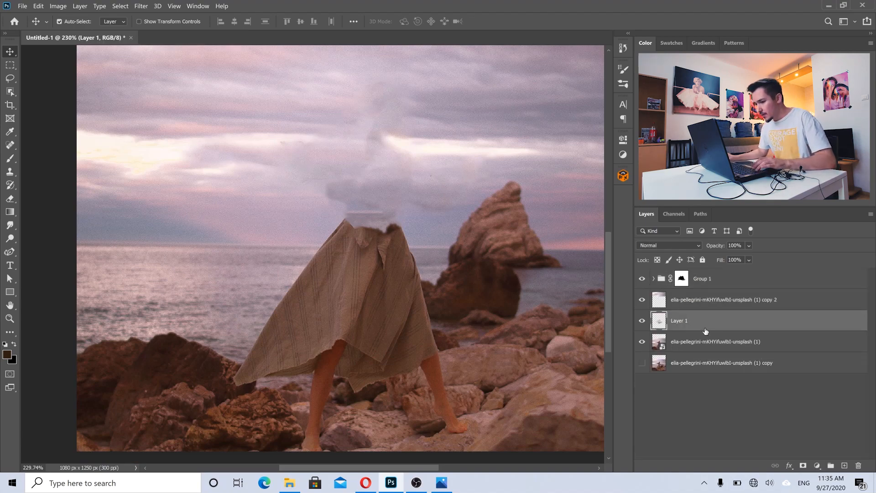
pyautogui.click(641, 321)
pyautogui.keyDown('ctrl'); pyautogui.click(720, 353); pyautogui.keyUp('ctrl')
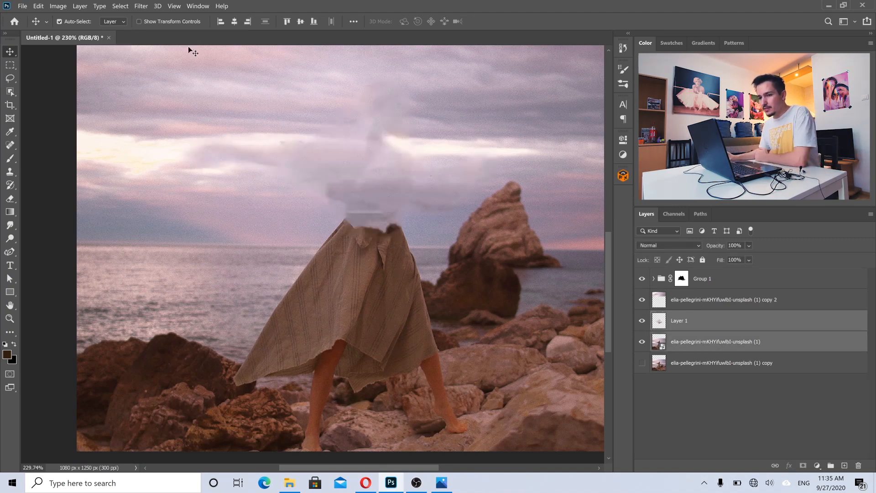
pyautogui.click(75, 5)
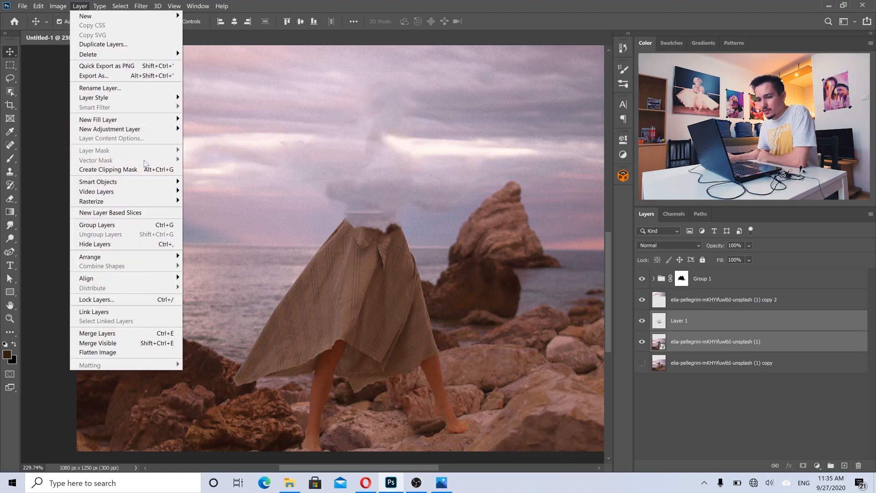
pyautogui.moveTo(152, 185)
pyautogui.click(207, 181)
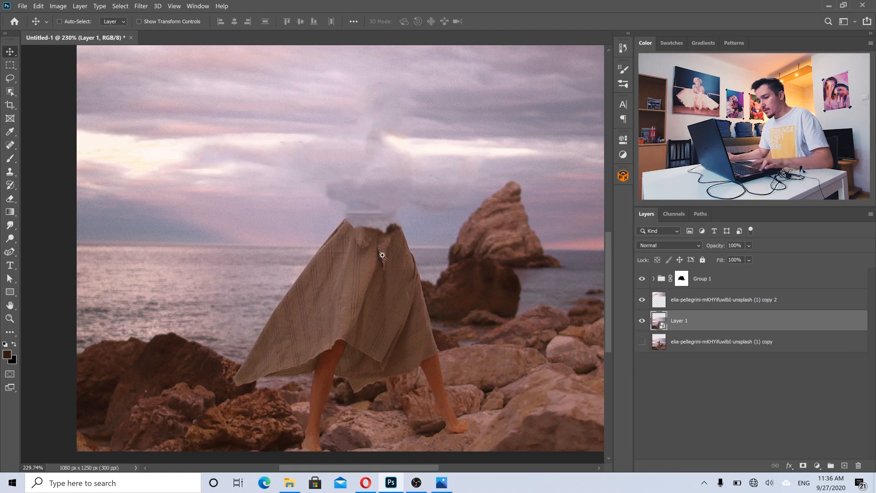
# - Select the skirt on Layer 1 with the Object Selection tool
pyautogui.moveTo(380, 255); pyautogui.dragTo(358, 250)
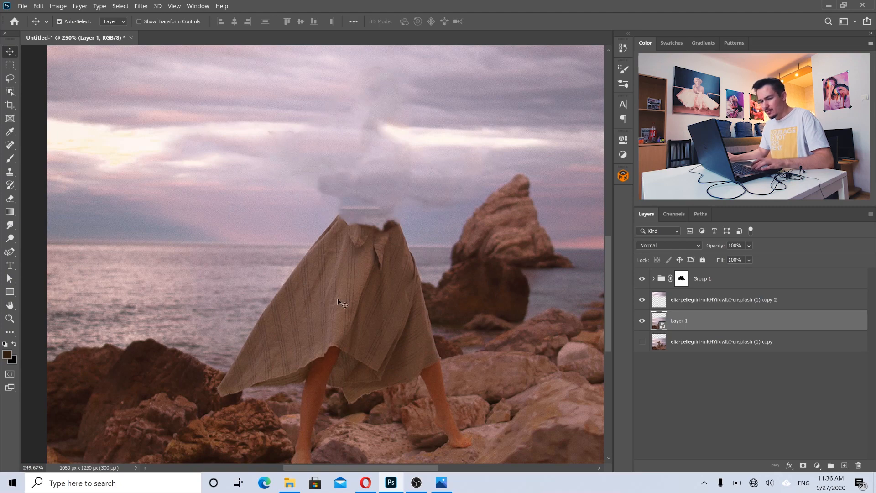
pyautogui.click(10, 93)
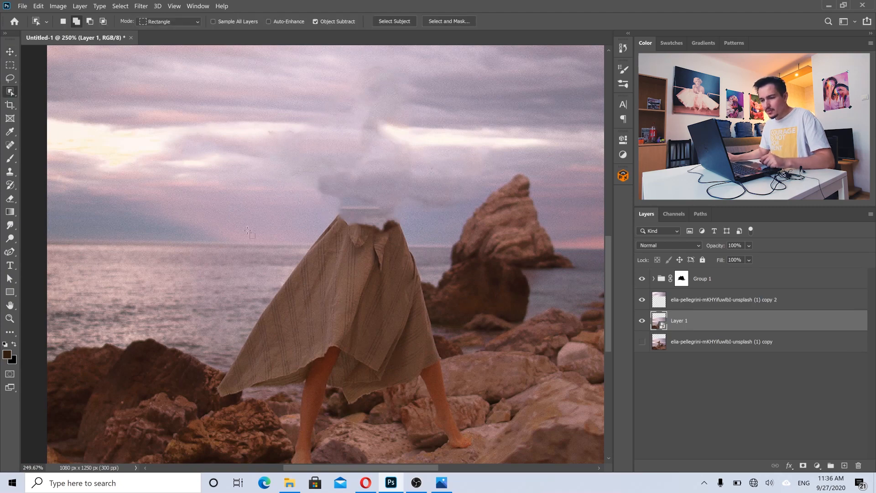
pyautogui.moveTo(208, 204); pyautogui.dragTo(471, 409)
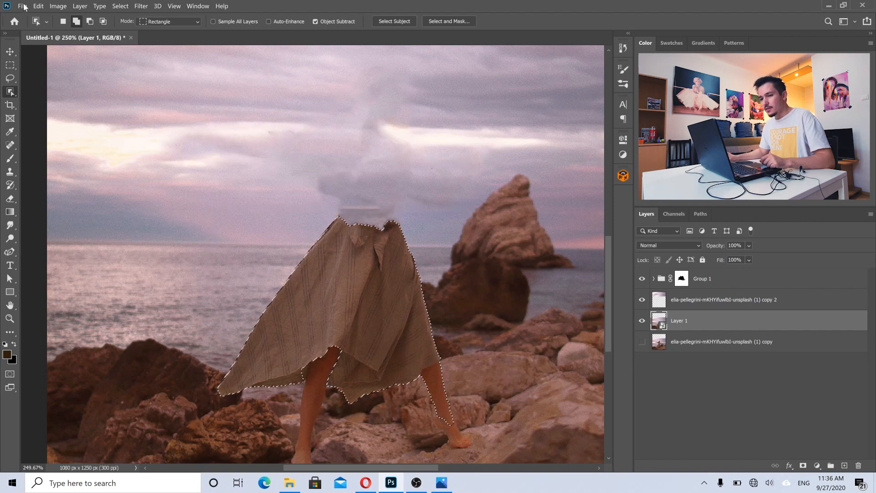
# - Duplicate Layer 1, mask the copy to the skirt selection, and check the cutout with the original layer hidden
pyautogui.click(80, 6)
pyautogui.click(89, 45)
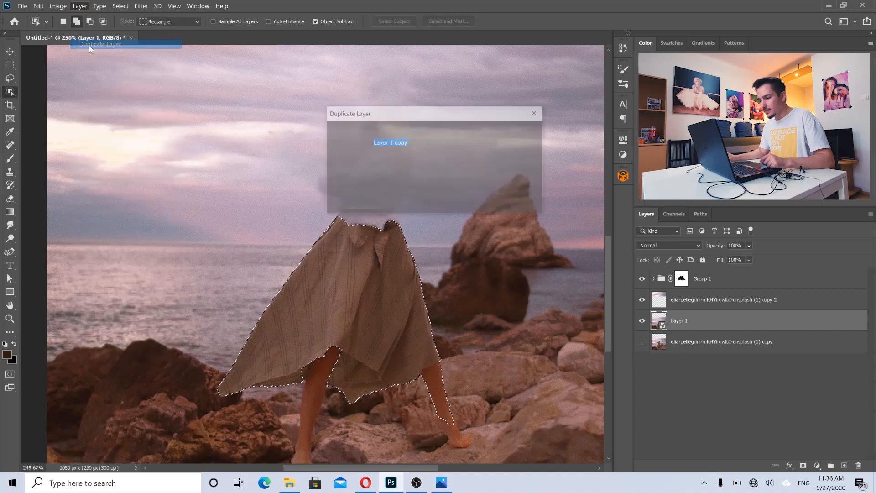
pyautogui.click(518, 133)
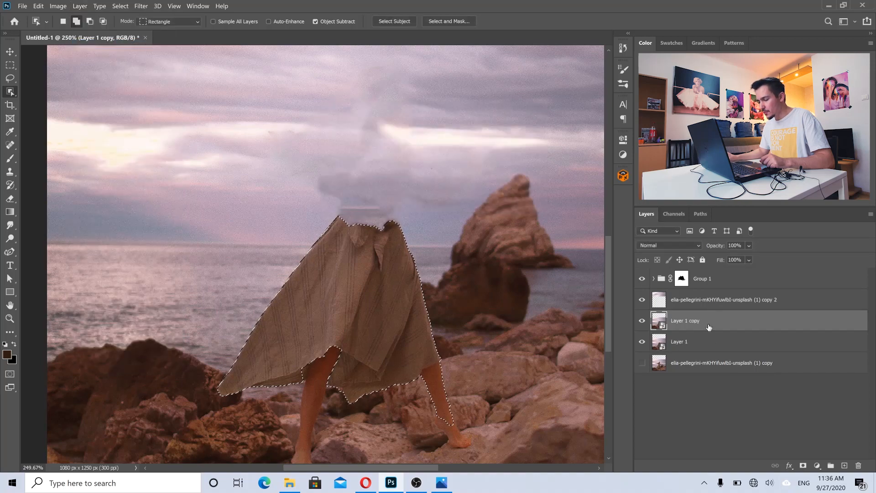
pyautogui.click(803, 465)
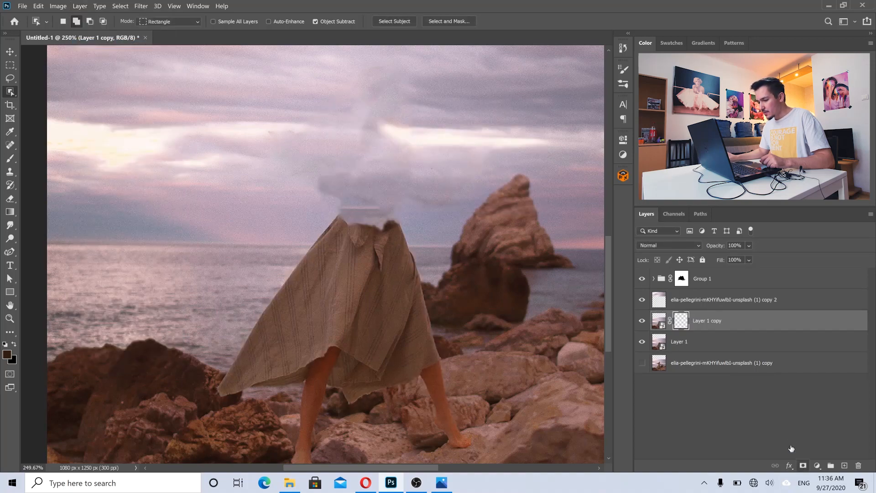
pyautogui.keyDown('alt'); pyautogui.click(641, 347); pyautogui.keyUp('alt')
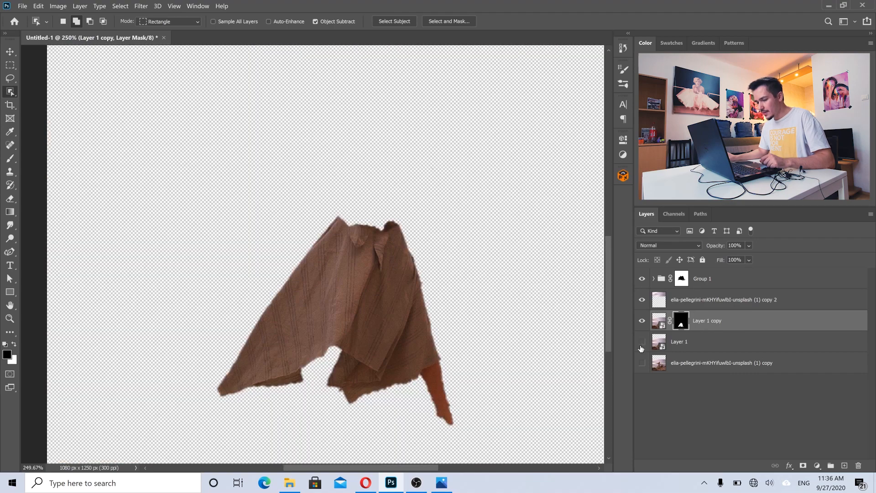
pyautogui.keyDown('alt'); pyautogui.click(641, 347); pyautogui.keyUp('alt')
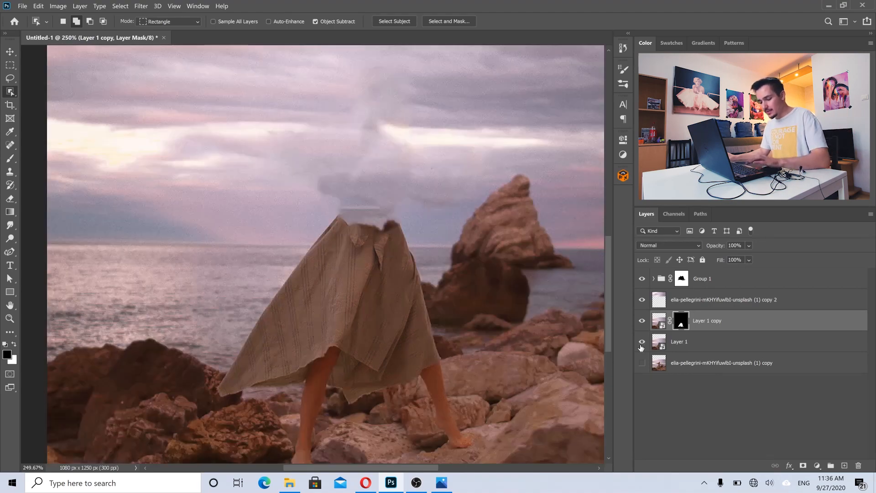
# - Darken the masked skirt copy's image with a Brightness/Contrast adjustment at brightness -41 and contrast 0
pyautogui.press('v')
pyautogui.scroll(2, 366, 256)
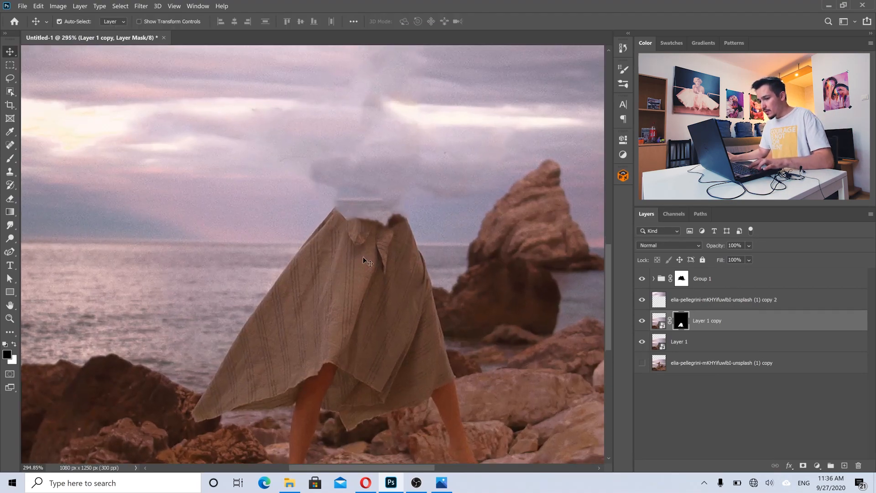
pyautogui.hotkey('ctrl', '2')
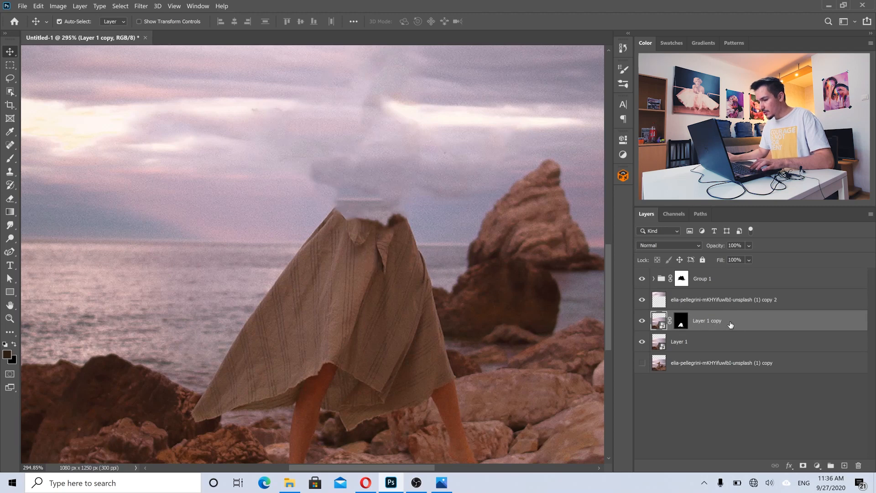
pyautogui.click(57, 6)
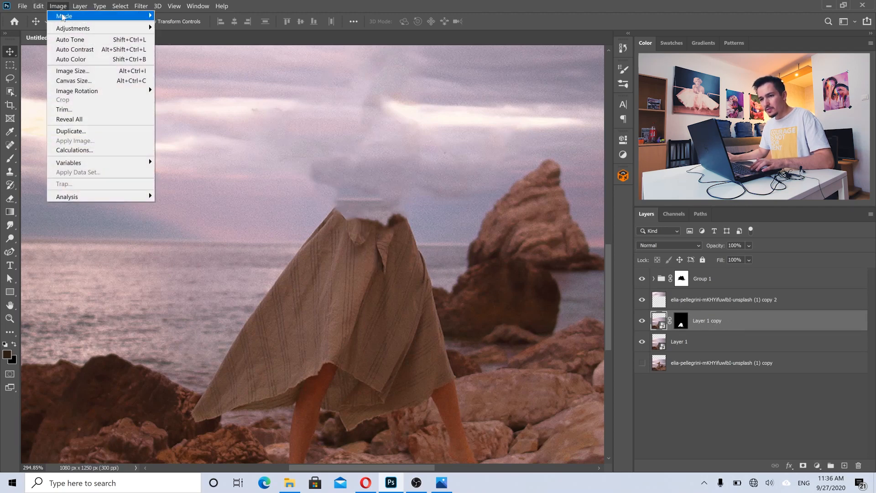
pyautogui.moveTo(80, 28)
pyautogui.click(200, 28)
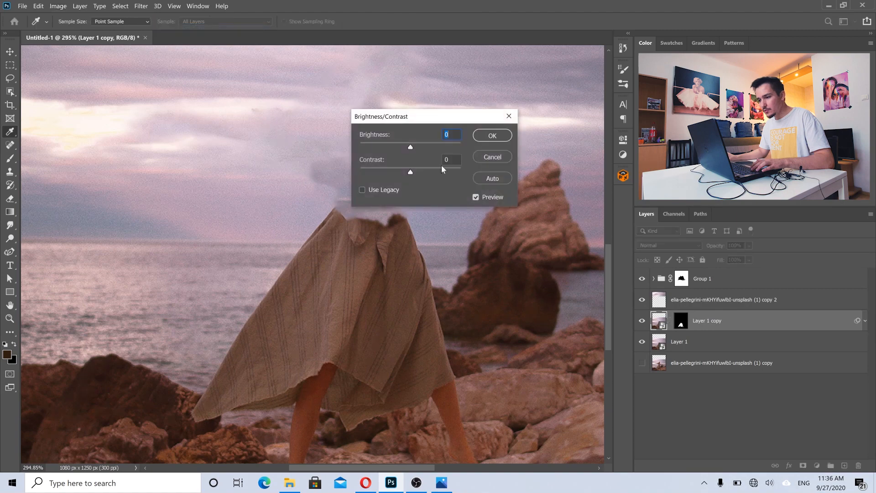
pyautogui.moveTo(410, 147); pyautogui.dragTo(395, 146)
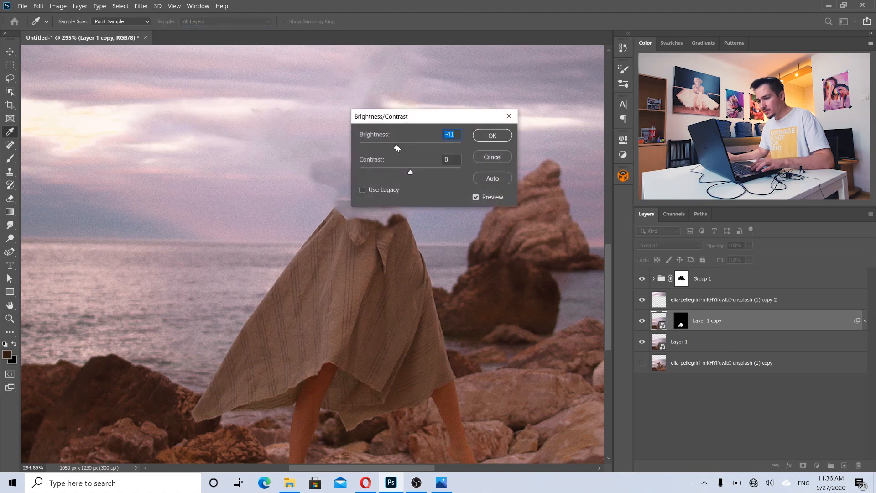
pyautogui.click(492, 135)
pyautogui.press('v')
pyautogui.scroll(2, 388, 287)
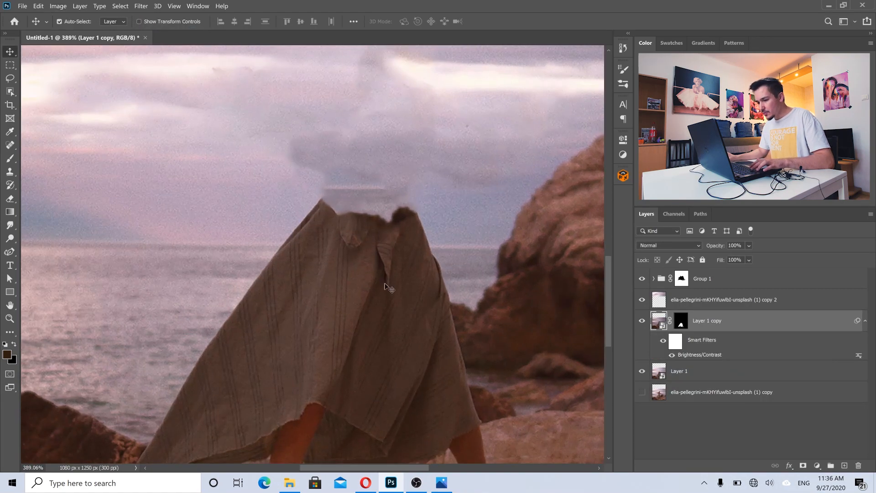
# - Shift the darkened skirt copy up past the original's cut edge, lower its opacity to 51%, and compare it hidden and shown
pyautogui.moveTo(385, 284); pyautogui.dragTo(385, 248)
pyautogui.scroll(-2, 391, 242)
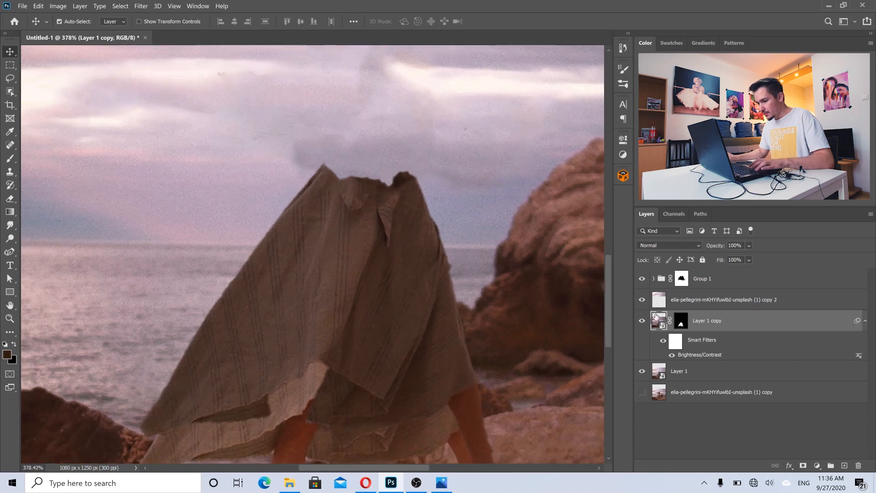
pyautogui.click(642, 321)
pyautogui.click(642, 321)
pyautogui.moveTo(396, 259); pyautogui.dragTo(396, 262)
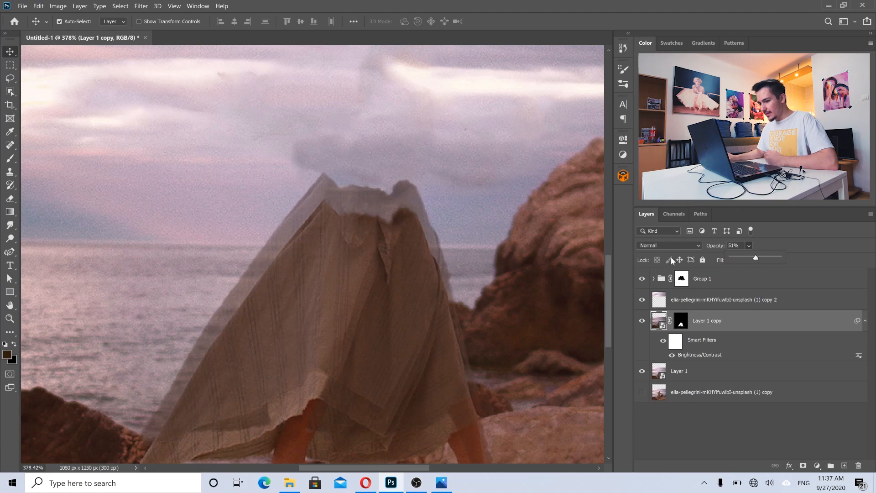
pyautogui.scroll(5, 370, 255)
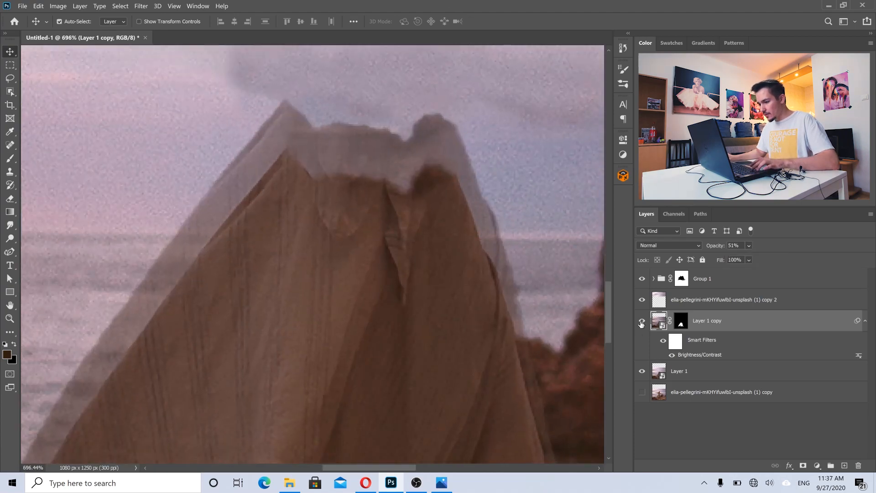
pyautogui.click(642, 321)
pyautogui.click(641, 321)
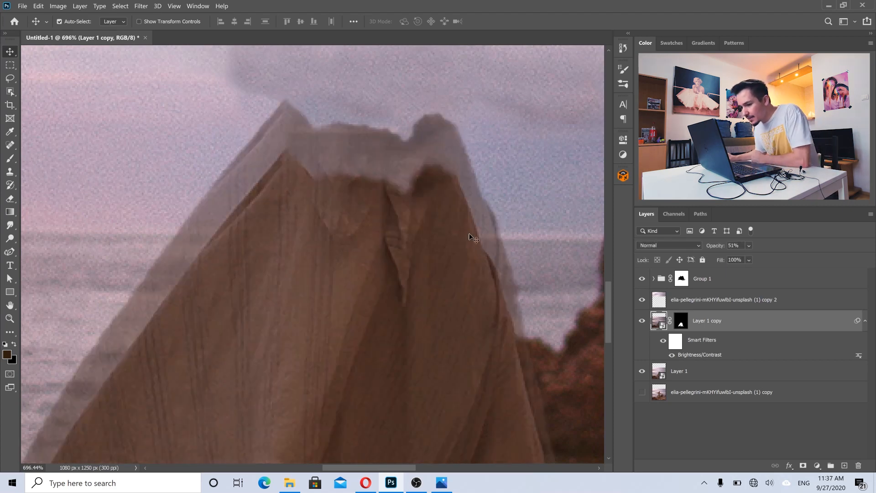
pyautogui.click(643, 327)
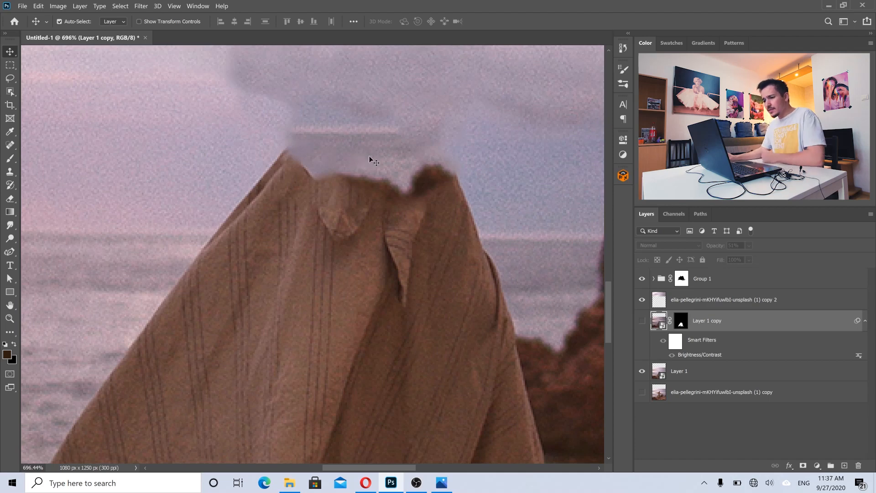
pyautogui.click(641, 321)
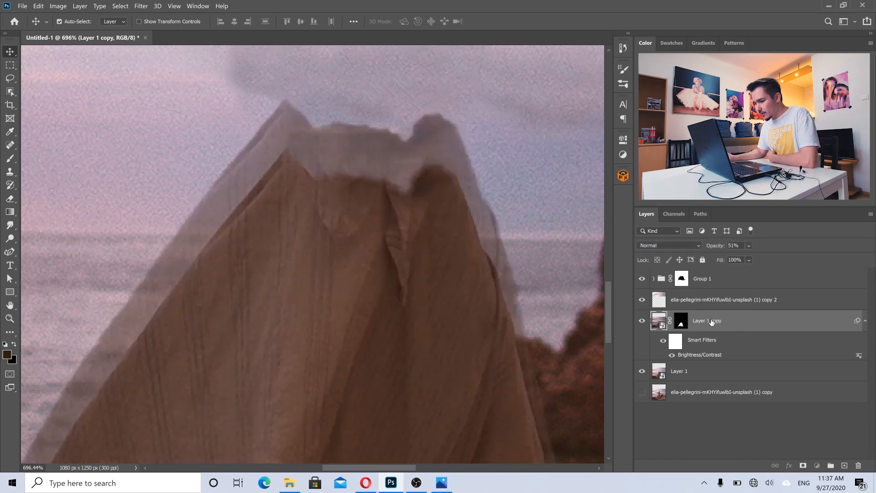
# - Paint black on Layer 1 copy's mask with a 90 px brush to hide the darkened copy below the band at the skirt's cut edge
pyautogui.click(681, 322)
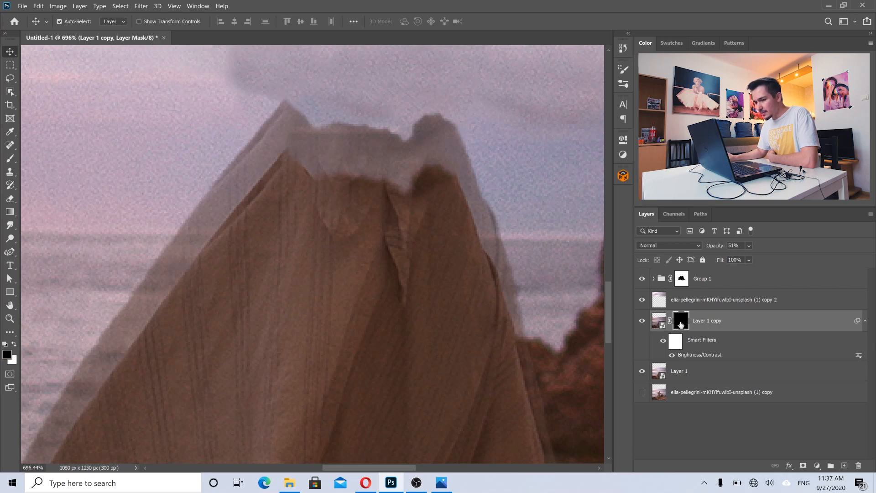
pyautogui.click(10, 160)
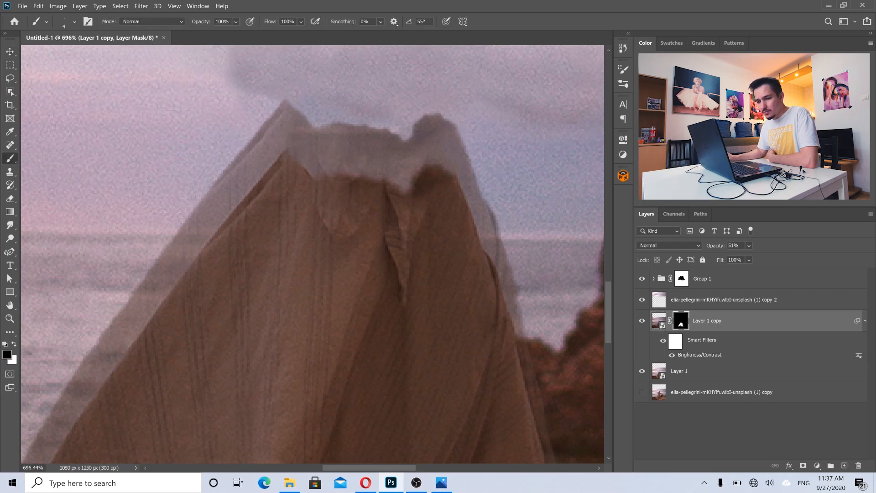
pyautogui.press(']')
pyautogui.press(']')
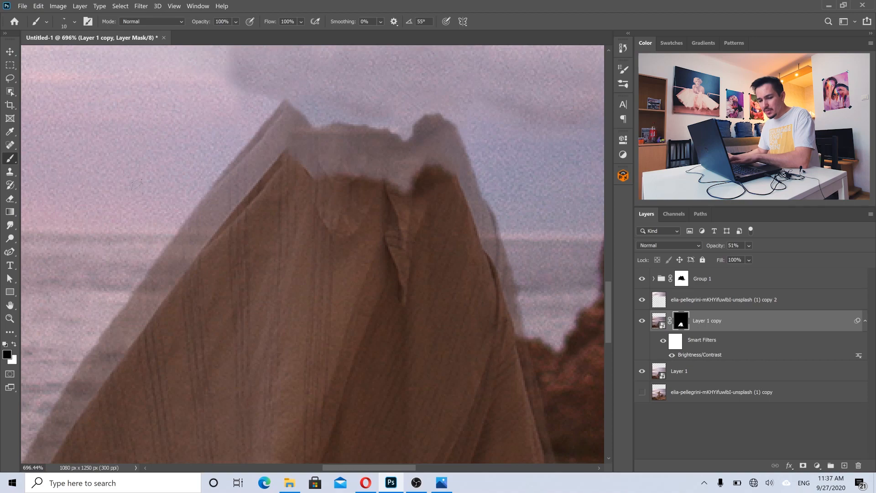
pyautogui.press(']')
pyautogui.press(']')
pyautogui.press(']')
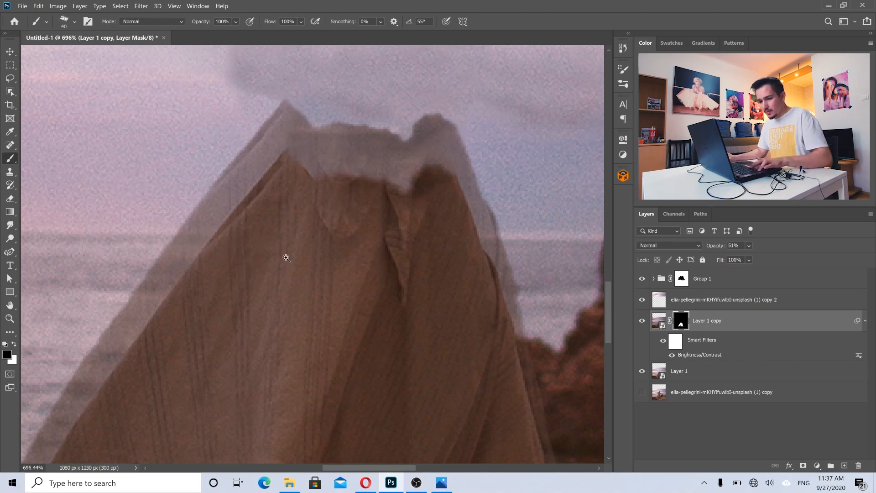
pyautogui.scroll(-3, 286, 258)
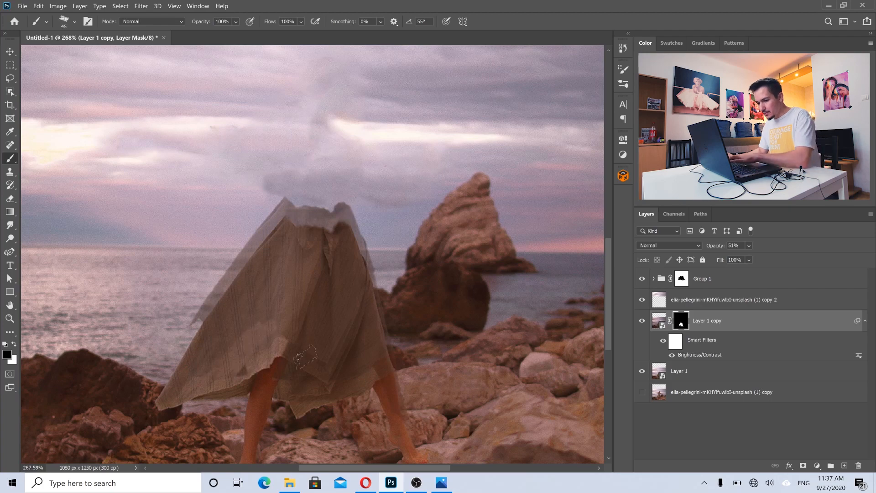
pyautogui.press(']')
pyautogui.press(']')
pyautogui.press(']')
pyautogui.press(']')
pyautogui.press(']')
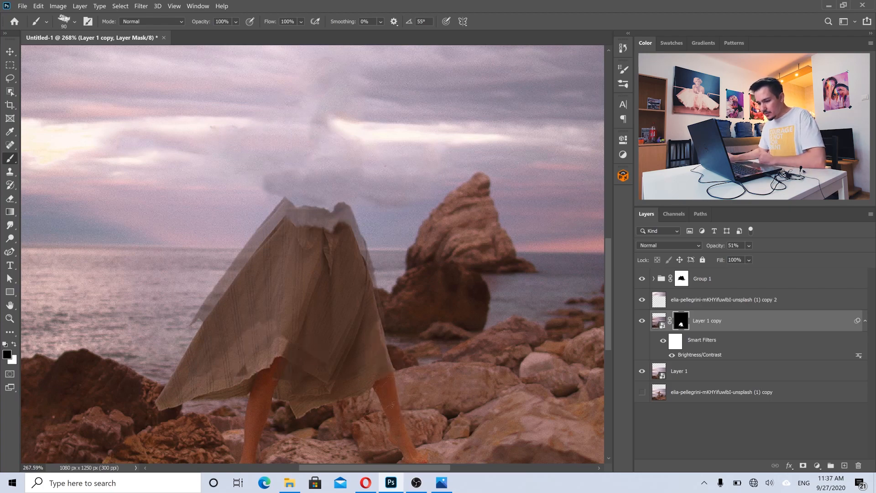
pyautogui.moveTo(267, 313)
pyautogui.mouseDown()
pyautogui.moveTo(230, 329)
pyautogui.moveTo(215, 320)
pyautogui.moveTo(237, 244)
pyautogui.moveTo(345, 285)
pyautogui.moveTo(296, 249)
pyautogui.mouseUp()
# - Trim the darkened copy's outer edges on its mask with a 20 px brush, shaping a curved rim above the skirt's cut edge
pyautogui.scroll(4, 297, 249)
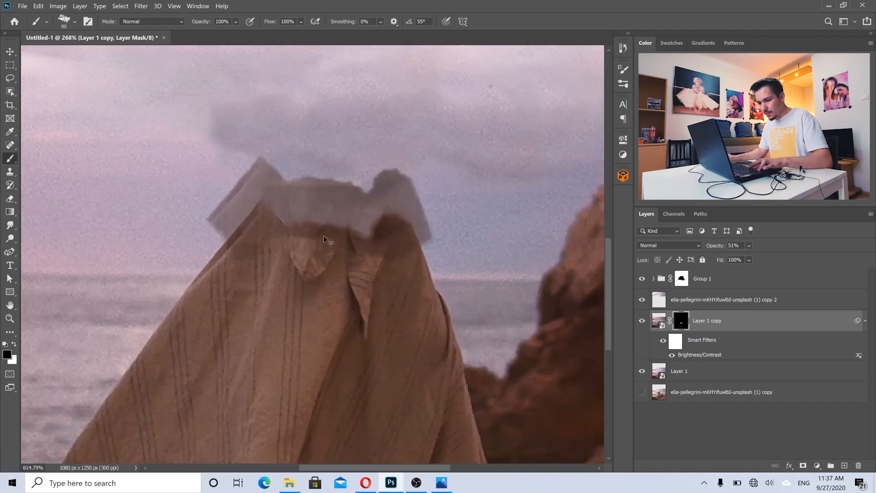
pyautogui.press('[')
pyautogui.press('[')
pyautogui.press('[')
pyautogui.press('[')
pyautogui.press('[')
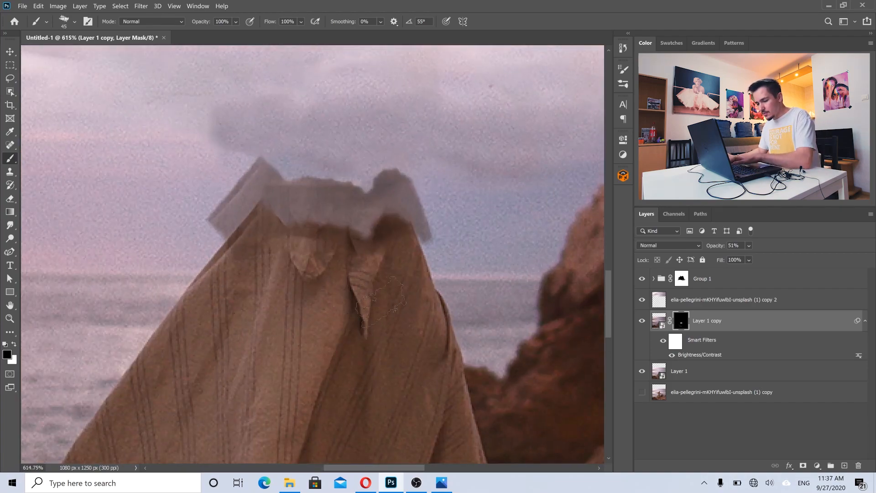
pyautogui.press('[')
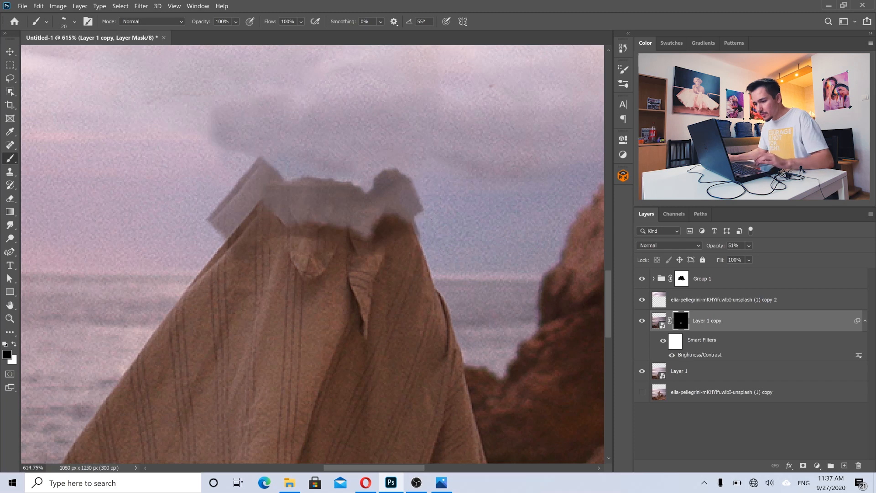
pyautogui.scroll(1, 408, 202)
pyautogui.moveTo(422, 217)
pyautogui.mouseDown()
pyautogui.moveTo(419, 192)
pyautogui.moveTo(393, 171)
pyautogui.moveTo(416, 192)
pyautogui.moveTo(377, 177)
pyautogui.moveTo(415, 210)
pyautogui.moveTo(405, 182)
pyautogui.moveTo(340, 190)
pyautogui.moveTo(296, 164)
pyautogui.moveTo(214, 190)
pyautogui.mouseUp()
pyautogui.moveTo(247, 151)
pyautogui.mouseDown()
pyautogui.moveTo(221, 159)
pyautogui.moveTo(163, 228)
pyautogui.moveTo(204, 203)
pyautogui.moveTo(225, 223)
pyautogui.moveTo(186, 241)
pyautogui.mouseUp()
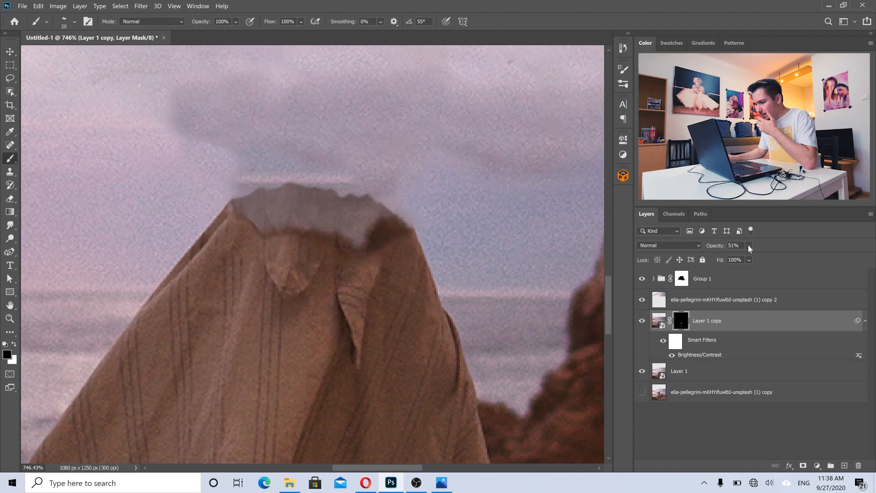
# - Raise the darkened skirt copy's opacity to 100% and make its image active instead of the mask
pyautogui.moveTo(748, 245); pyautogui.dragTo(834, 256)
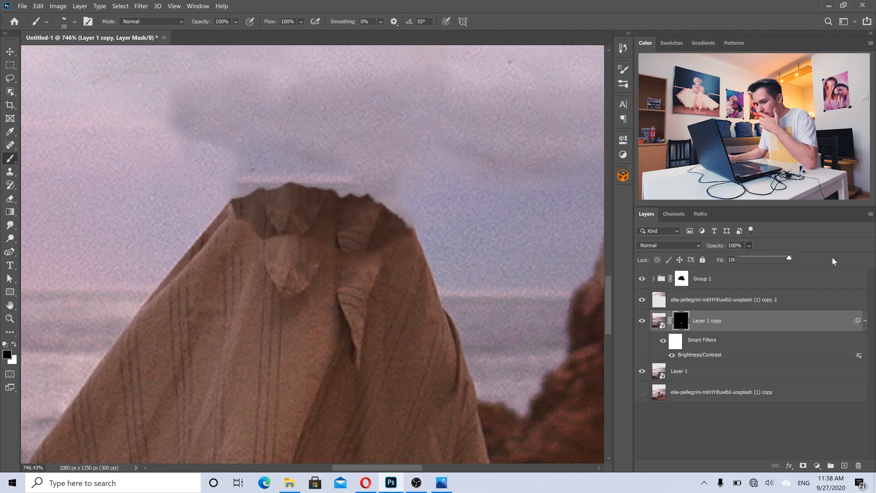
pyautogui.moveTo(389, 257)
pyautogui.mouseDown()
pyautogui.moveTo(363, 259)
pyautogui.moveTo(412, 259)
pyautogui.moveTo(372, 247)
pyautogui.moveTo(396, 257)
pyautogui.mouseUp()
pyautogui.press('v')
pyautogui.click(659, 320)
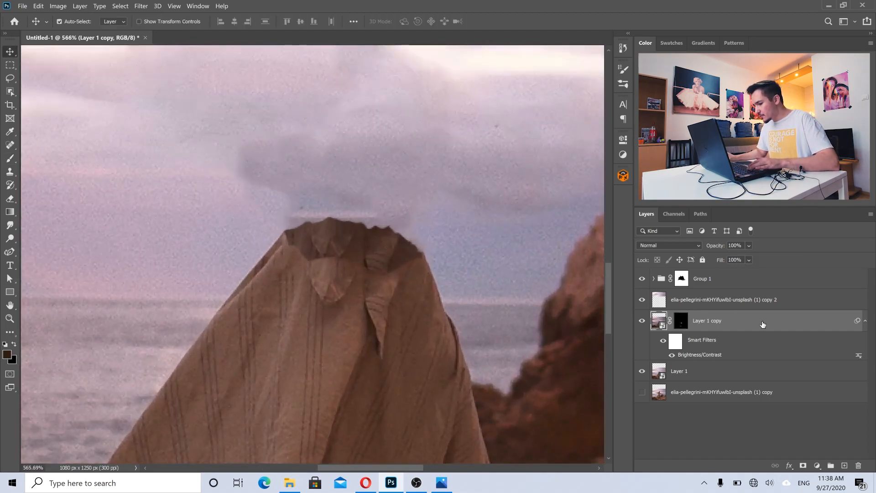
# - Add a new layer above Layer 1 copy and paint a dark brown 5 px shadow line along the right part of the skirt's front edge
pyautogui.click(845, 466)
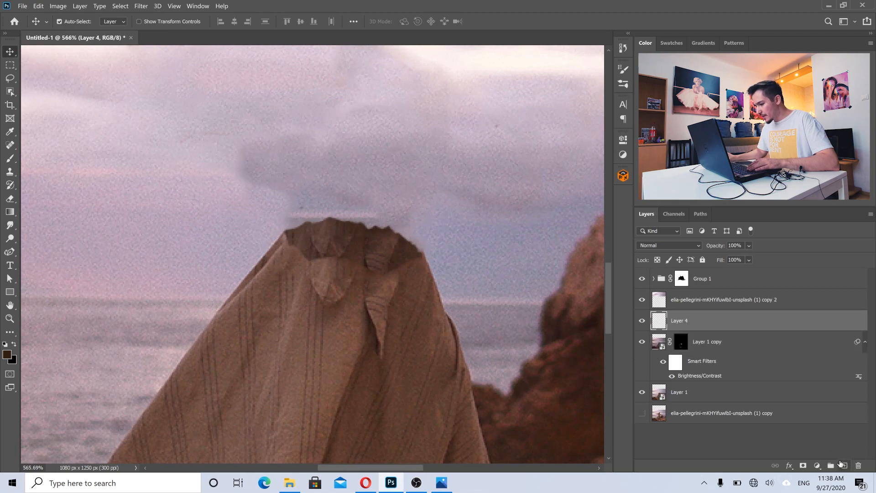
pyautogui.click(9, 165)
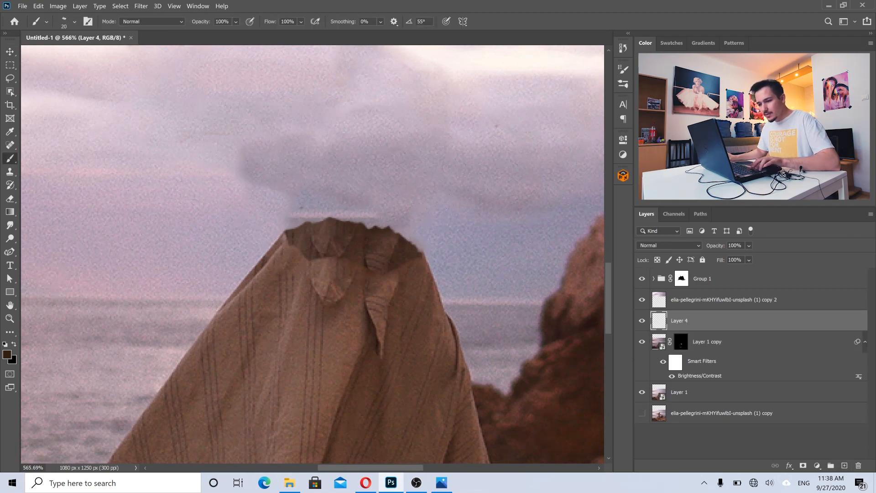
pyautogui.moveTo(381, 251); pyautogui.dragTo(401, 249)
pyautogui.press('[')
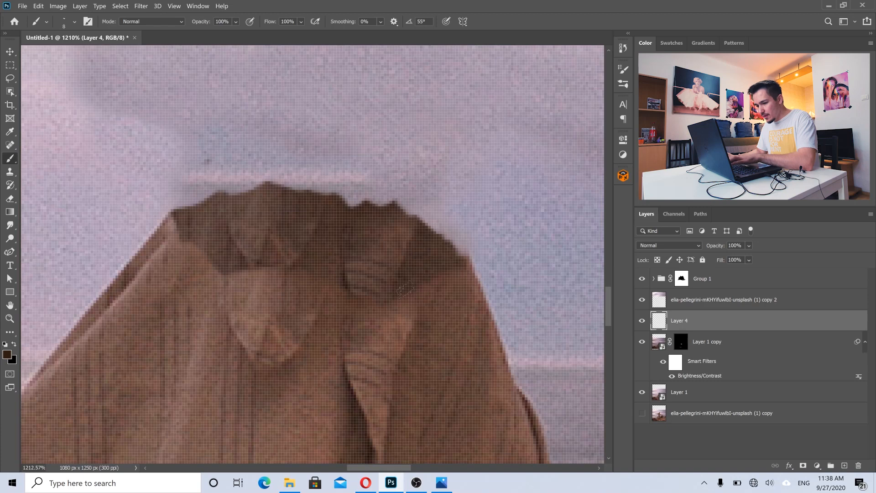
pyautogui.moveTo(453, 270)
pyautogui.mouseDown()
pyautogui.moveTo(461, 268)
pyautogui.moveTo(377, 301)
pyautogui.moveTo(309, 273)
pyautogui.mouseUp()
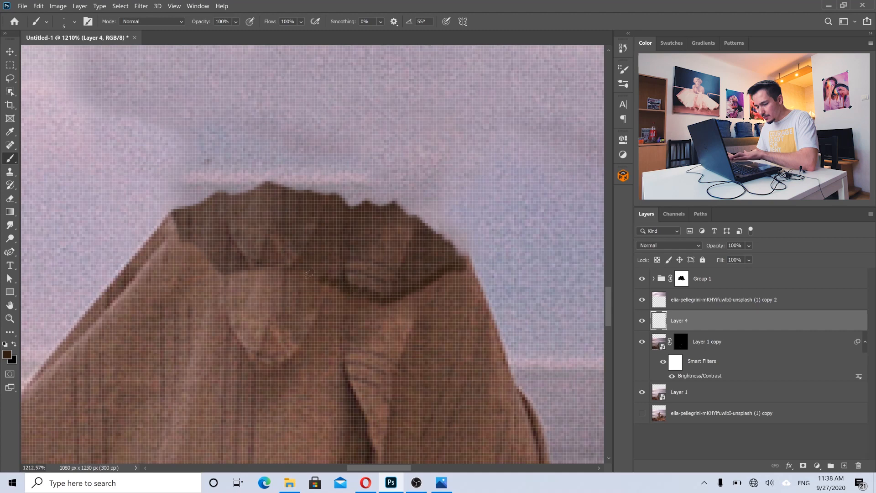
# - Rotate the brush tip to -12° and extend the thin dark shadow line along the left part of the skirt's front edge
pyautogui.click(74, 22)
pyautogui.moveTo(42, 55); pyautogui.dragTo(45, 61)
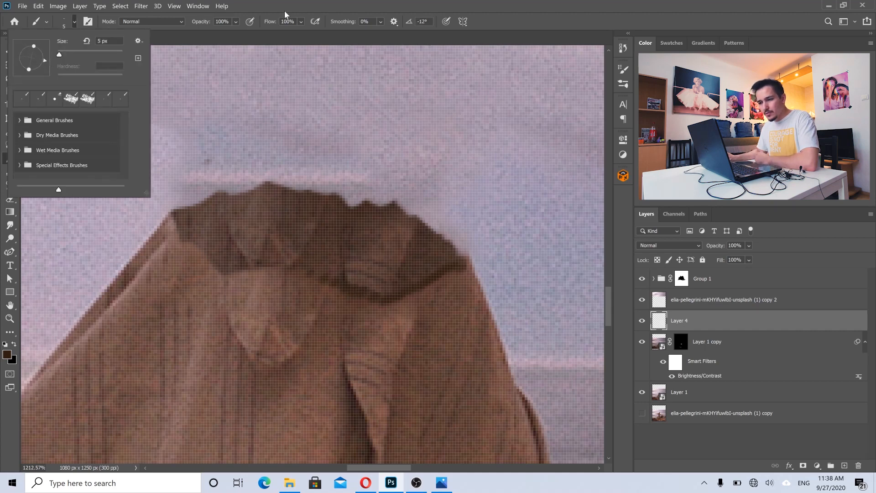
pyautogui.doubleClick(318, 4)
pyautogui.moveTo(361, 293)
pyautogui.mouseDown()
pyautogui.moveTo(283, 268)
pyautogui.moveTo(226, 273)
pyautogui.moveTo(188, 242)
pyautogui.moveTo(176, 215)
pyautogui.mouseUp()
pyautogui.hotkey('ctrl', '0')
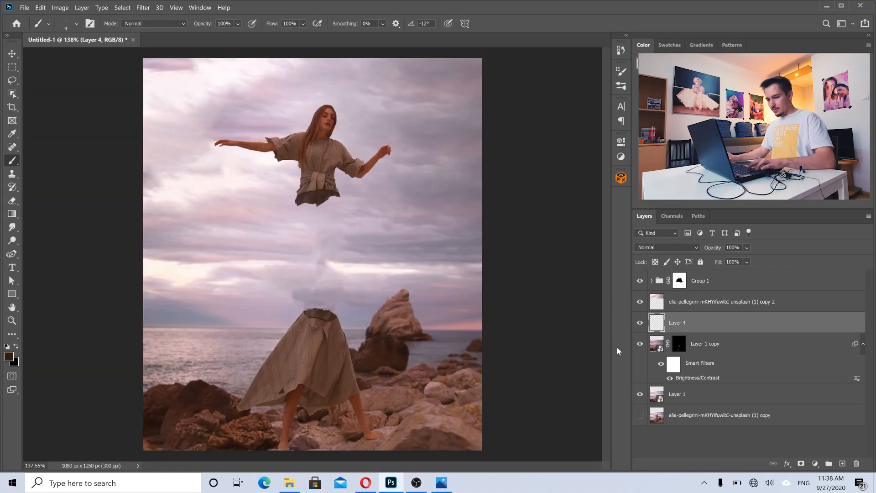
# - Darken Layer 1 copy further by setting its Brightness/Contrast smart filter's brightness to -58
pyautogui.doubleClick(704, 378)
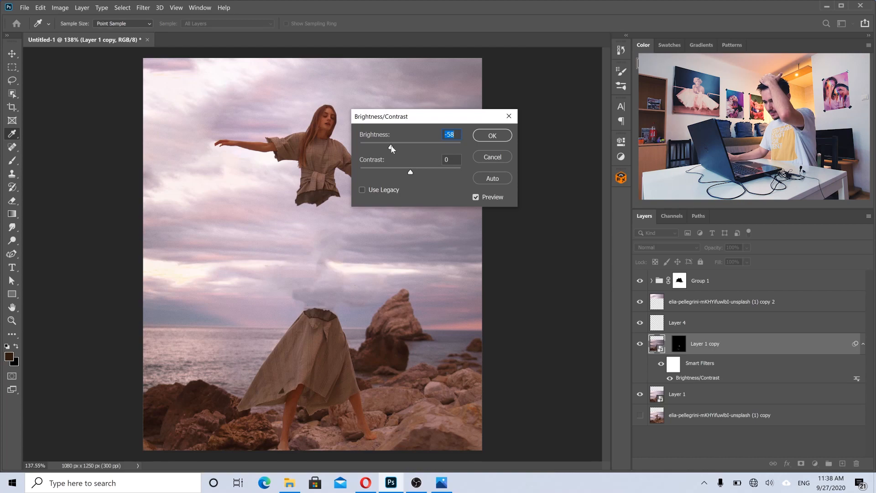
pyautogui.click(492, 135)
# - Inspect the skirt's hollow rim and the whole composite, then switch to Photos to view the reference image separated01.png
pyautogui.scroll(3, 336, 358)
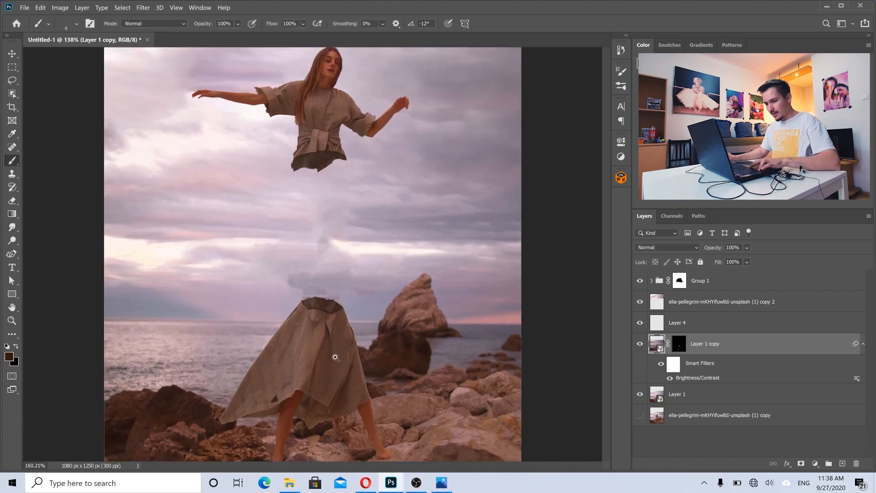
pyautogui.scroll(-3, 336, 357)
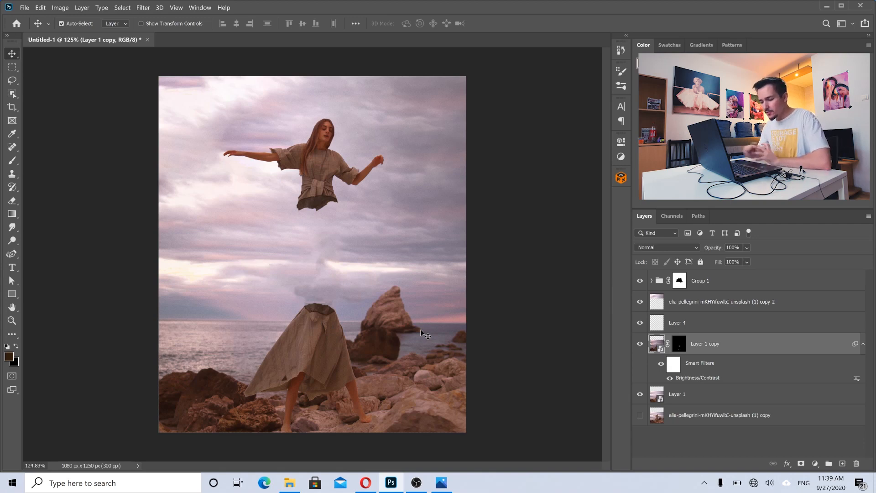
pyautogui.click(443, 483)
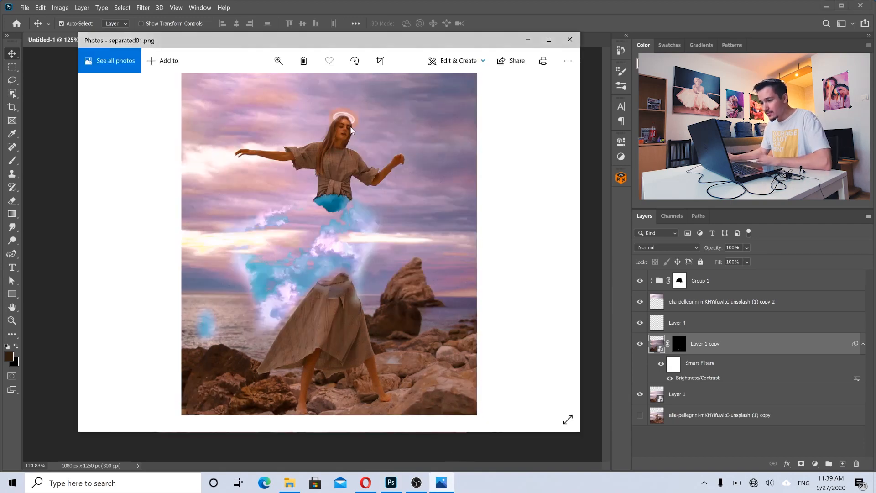